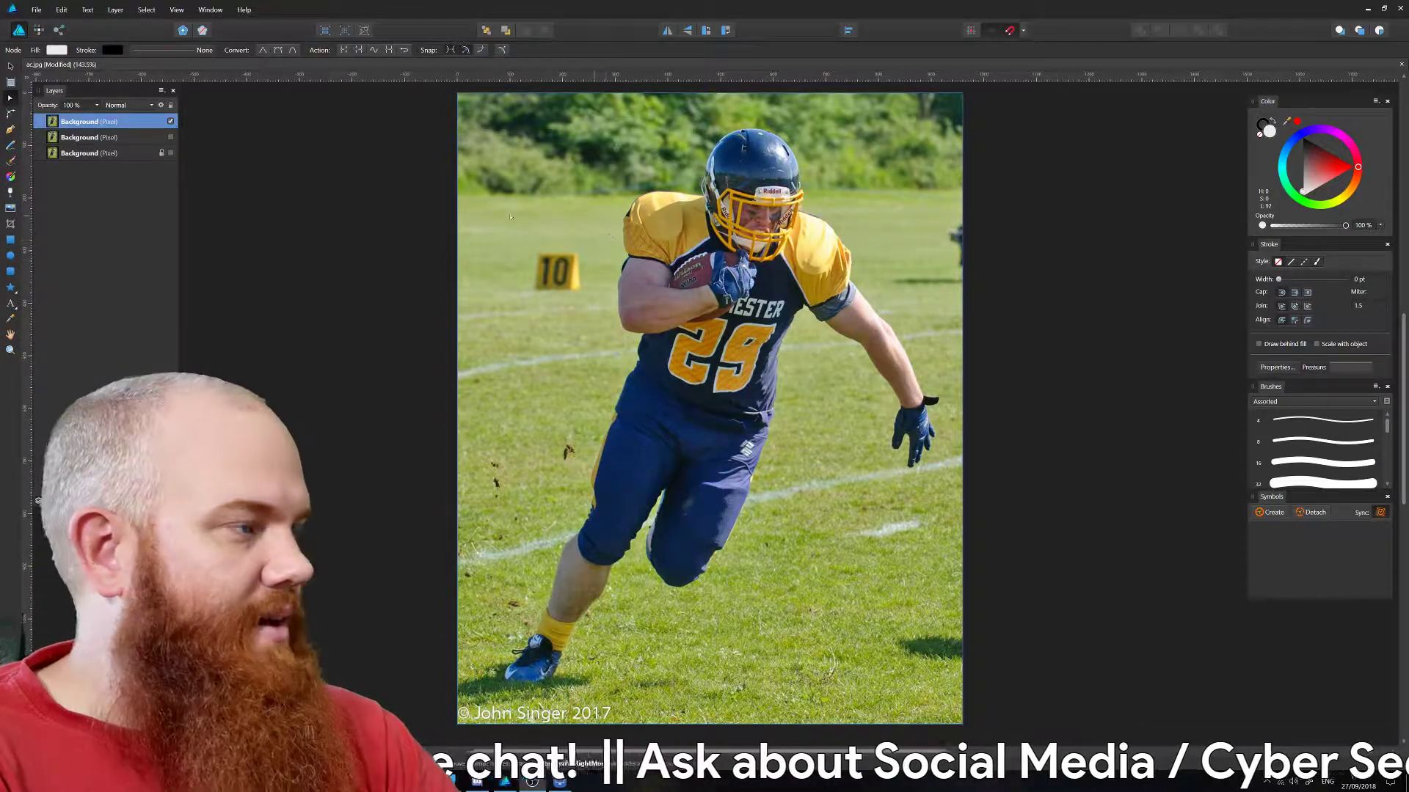
Draw a rectangle covering most of the photo around the player and nest the visible Background layer inside it as a clipped image.
left_click(11, 242)
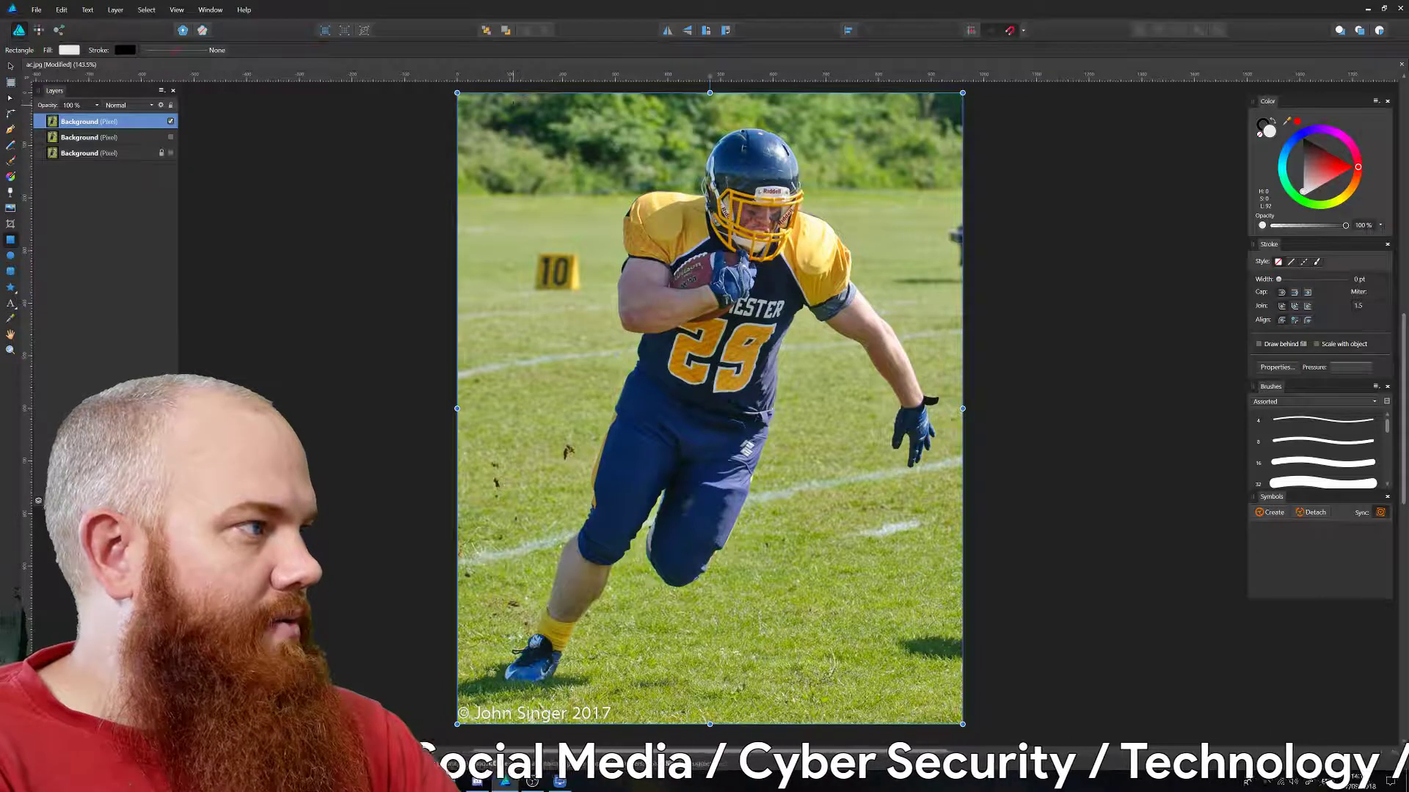
left_click_drag(513, 106, 942, 691)
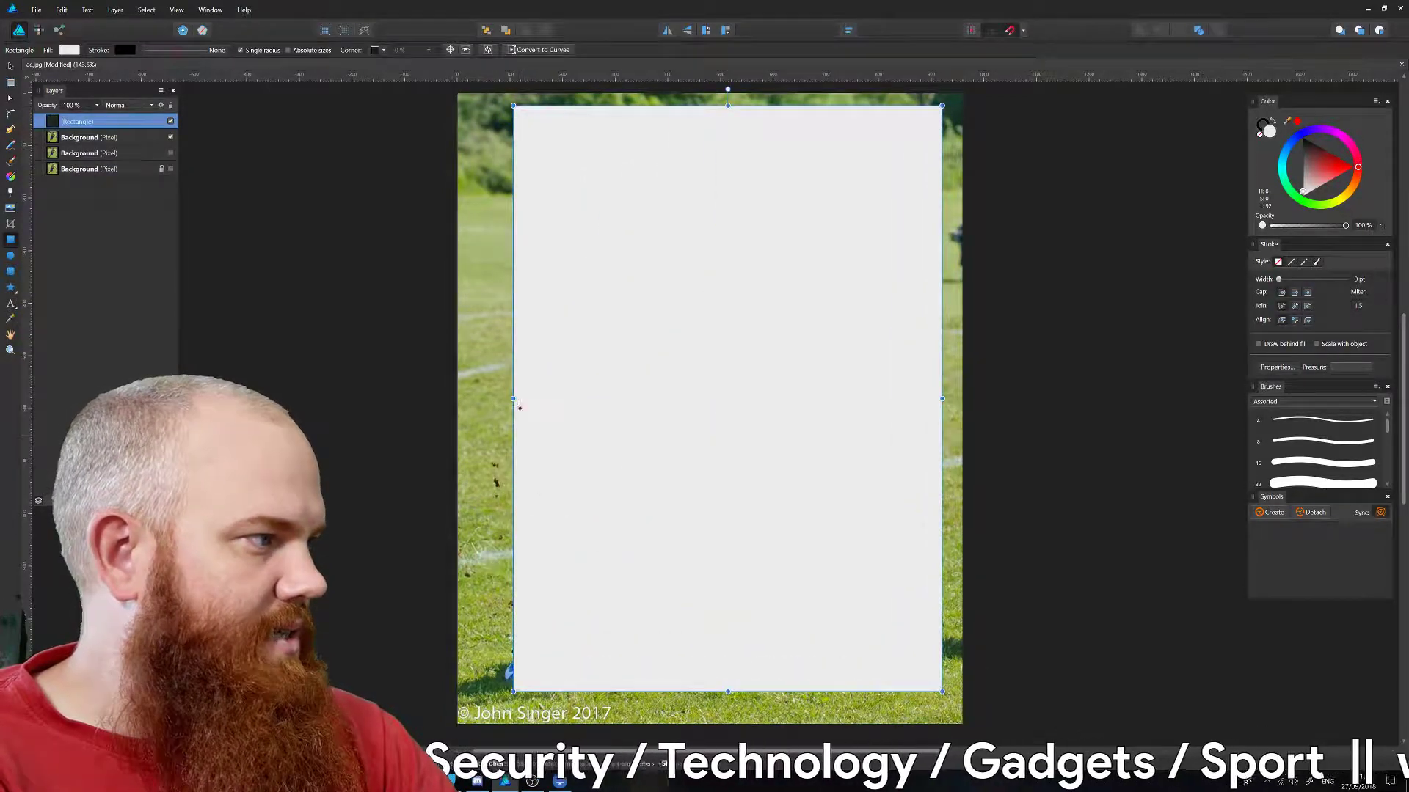
left_click_drag(512, 398, 501, 399)
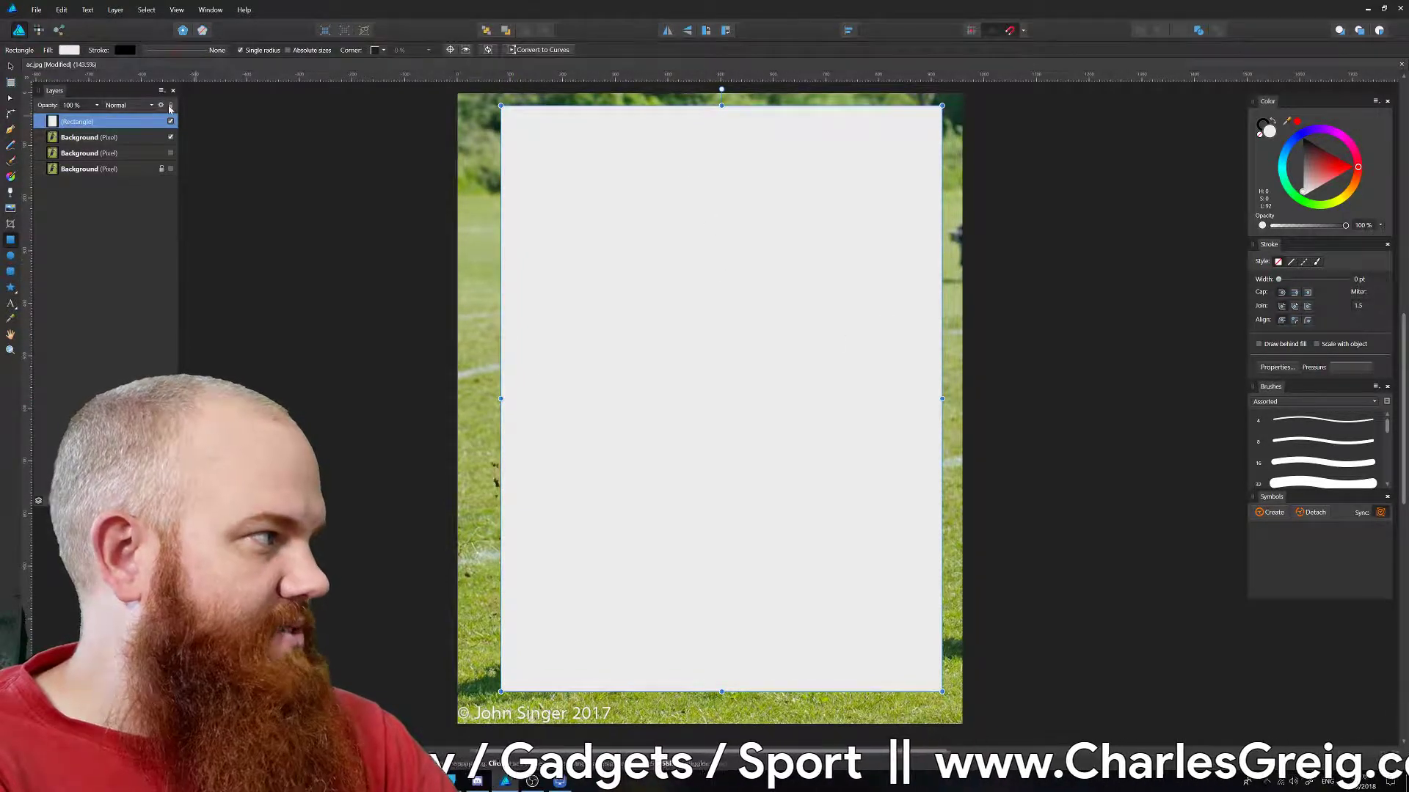
left_click_drag(71, 137, 69, 125)
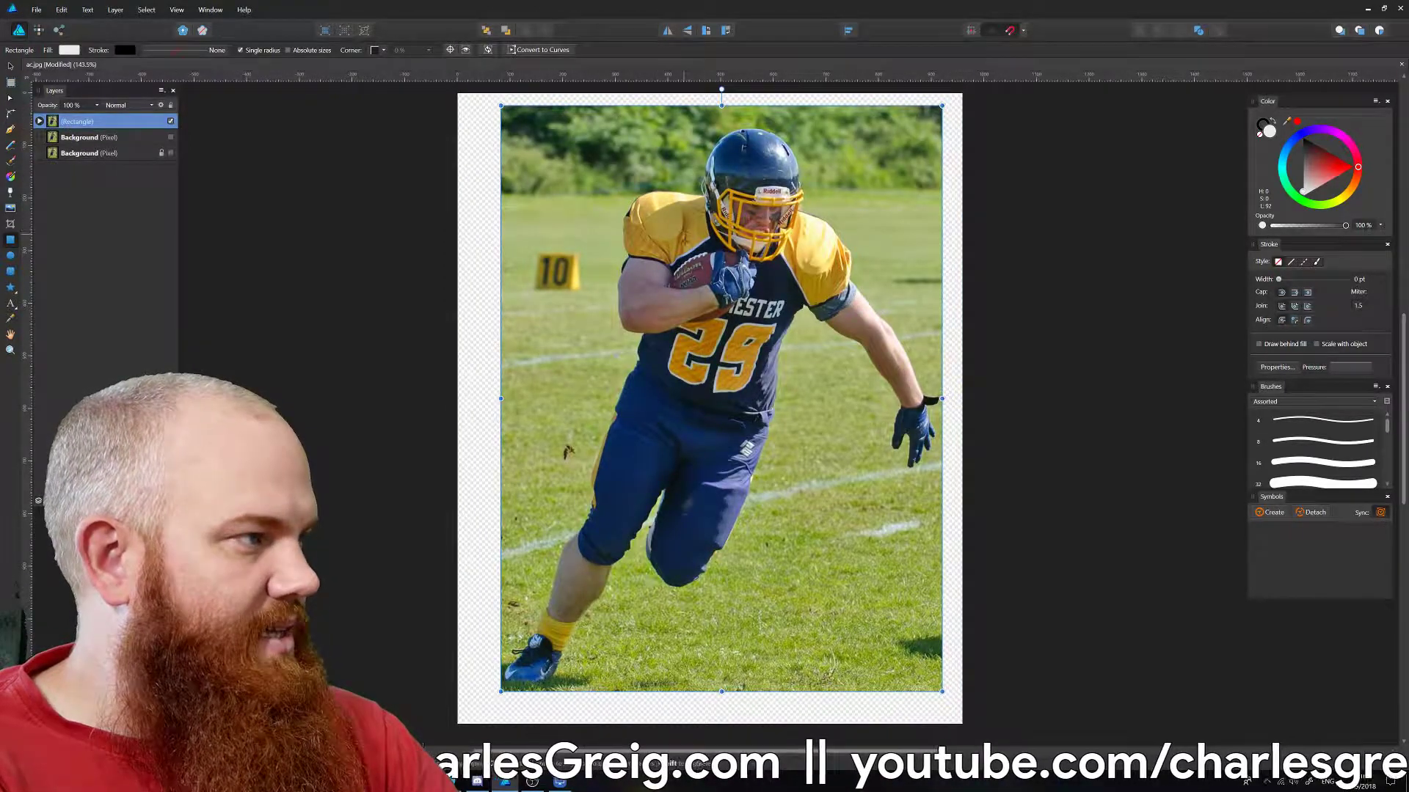
Convert the clipping rectangle to curves and pull its two upper corners and lower-right corner in closer to the player.
right_click(523, 187)
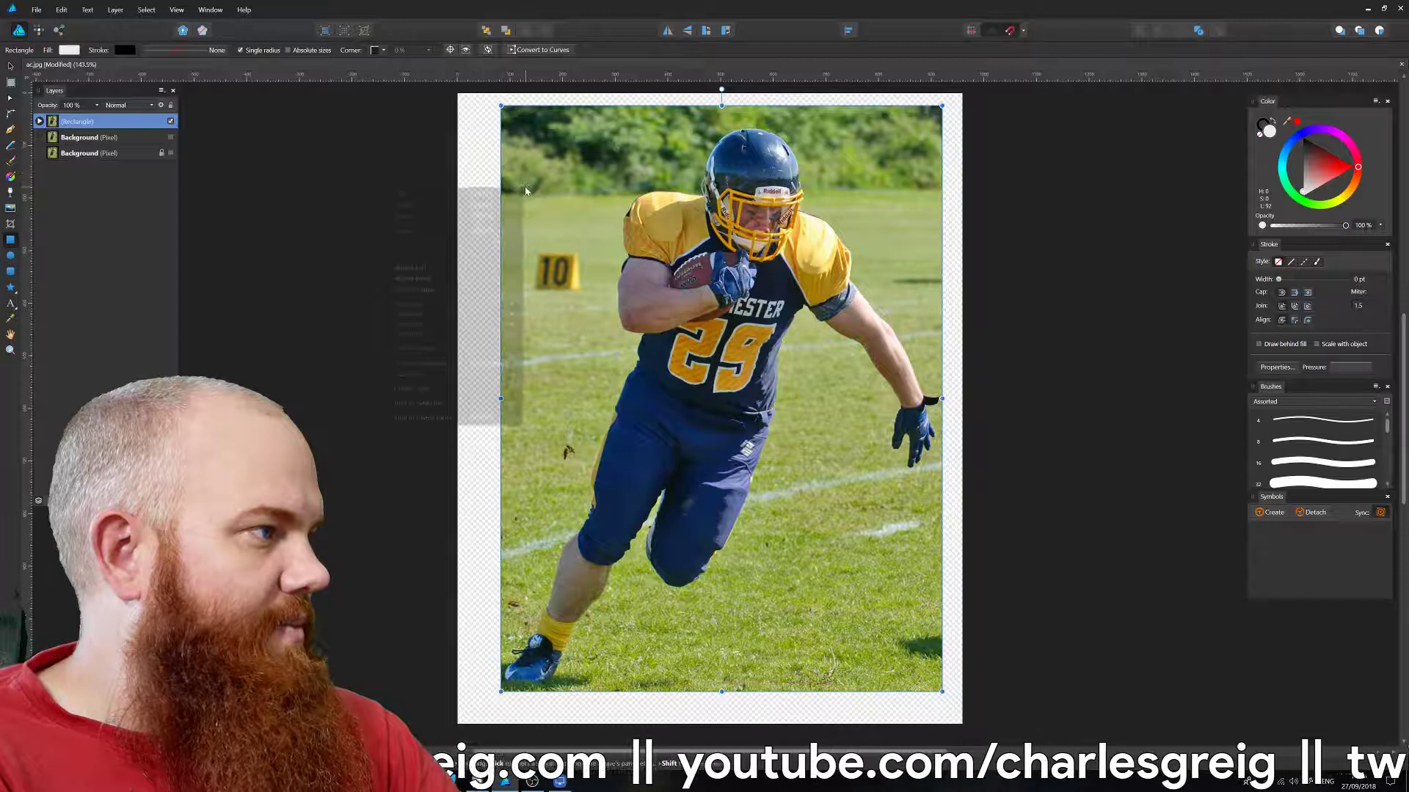
left_click(465, 367)
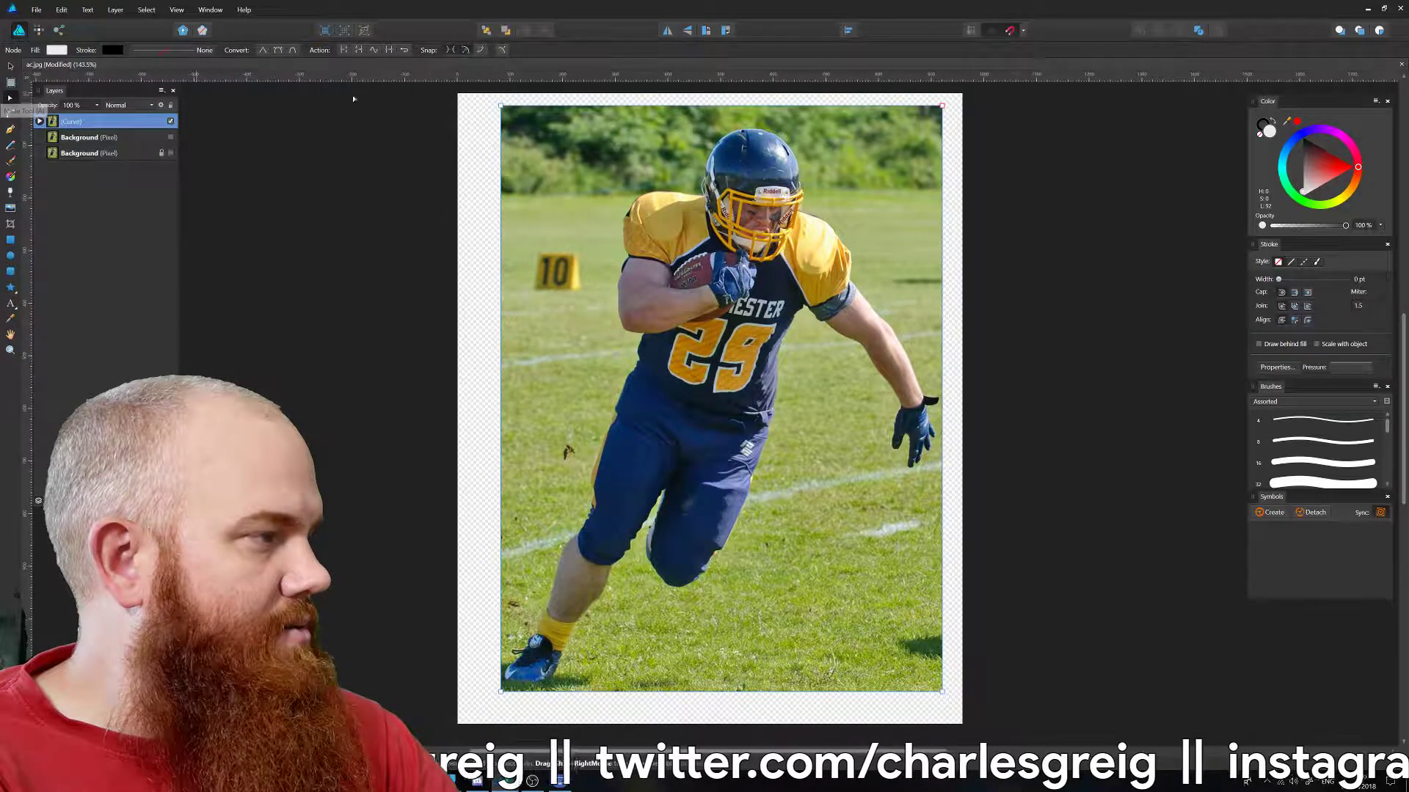
left_click_drag(502, 108, 640, 136)
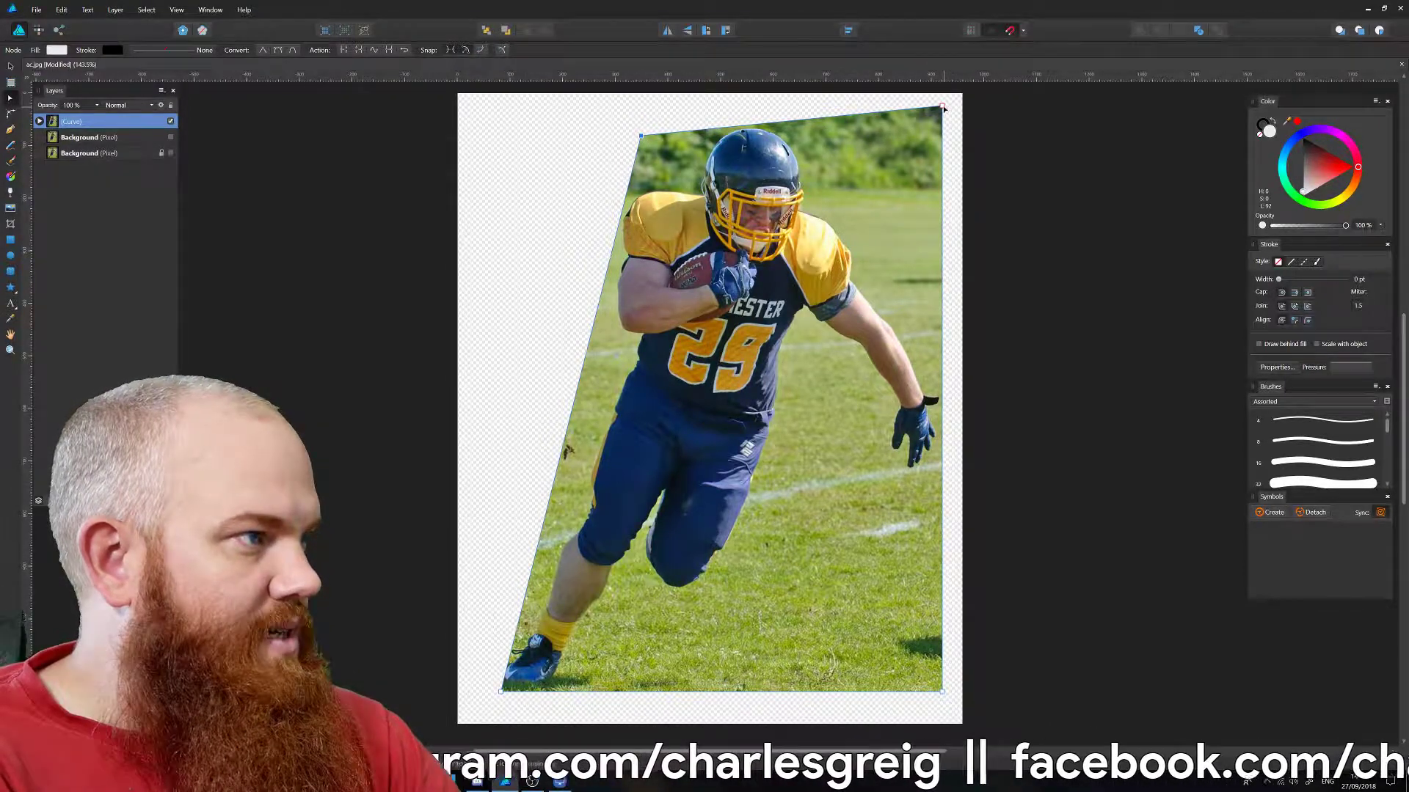
left_click_drag(942, 107, 914, 115)
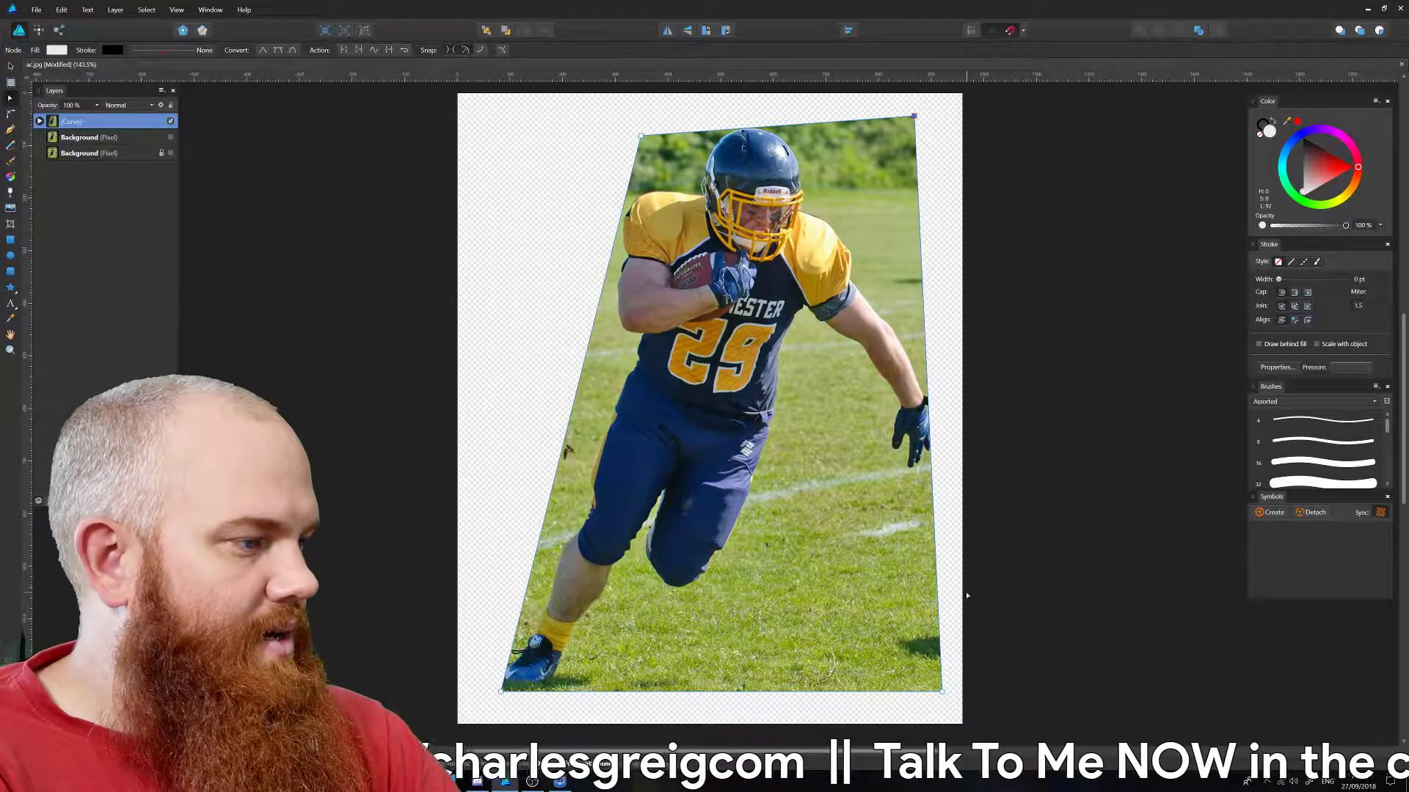
left_click_drag(940, 691, 946, 456)
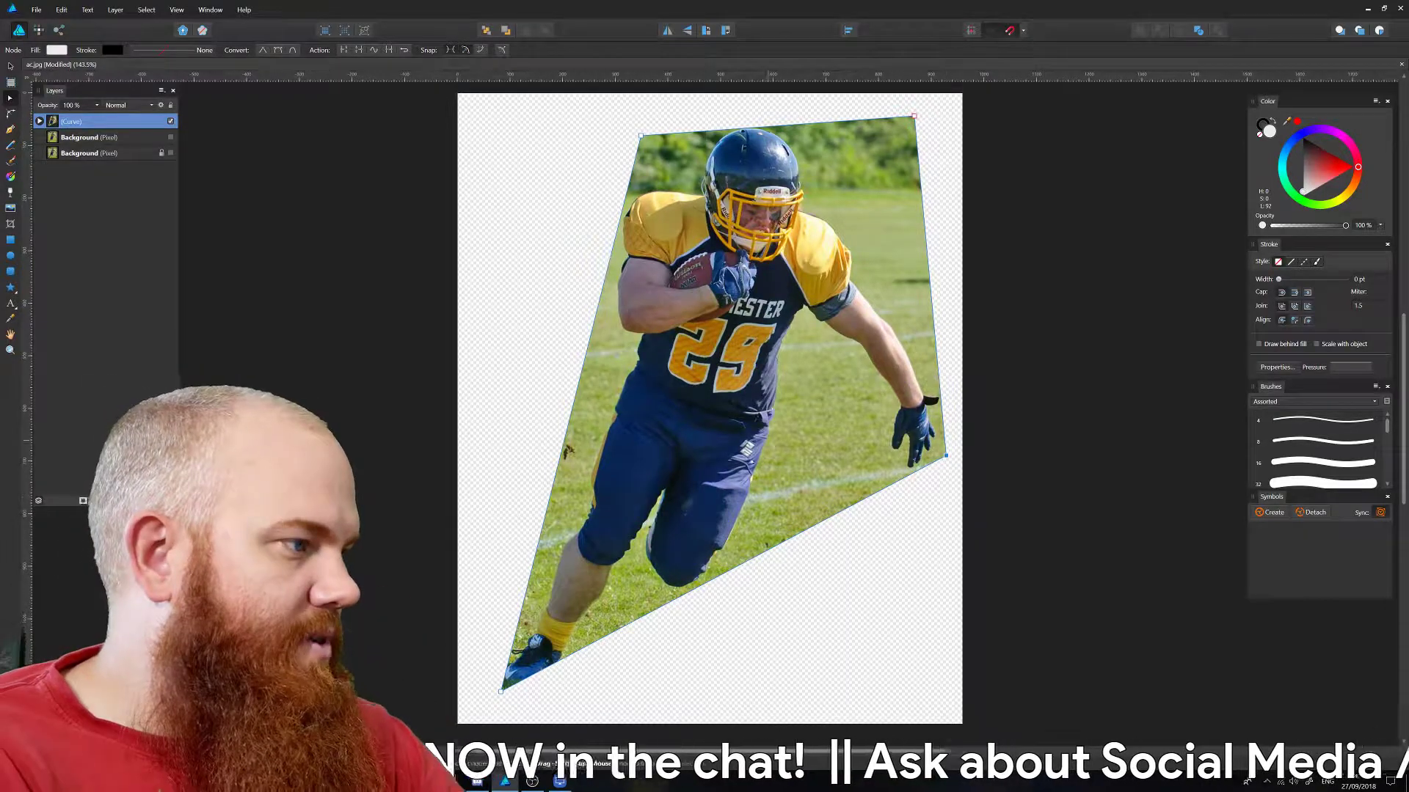
Add curve nodes at the helmet's crown and right side, and bend the segment between them around the helmet.
left_click(748, 129)
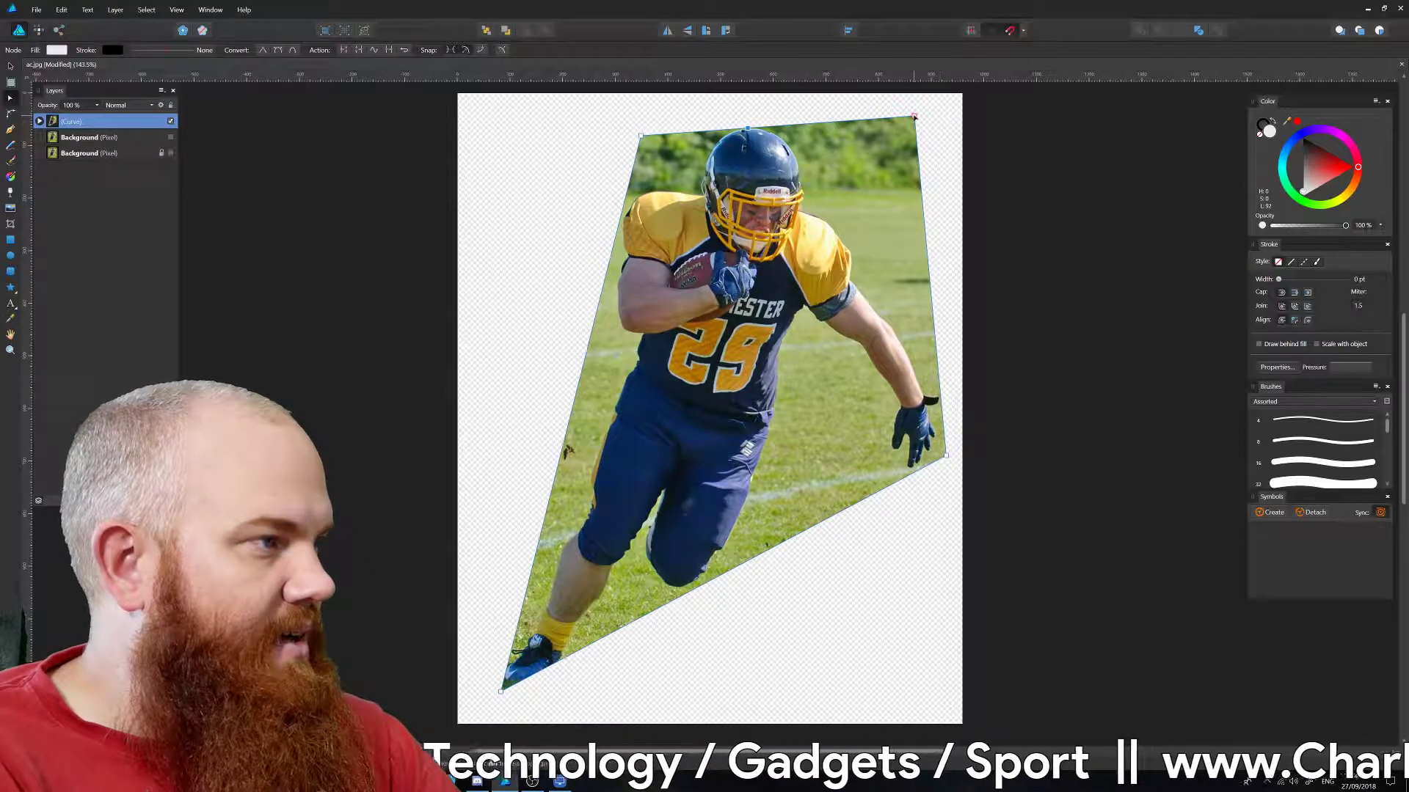
left_click_drag(834, 123, 800, 212)
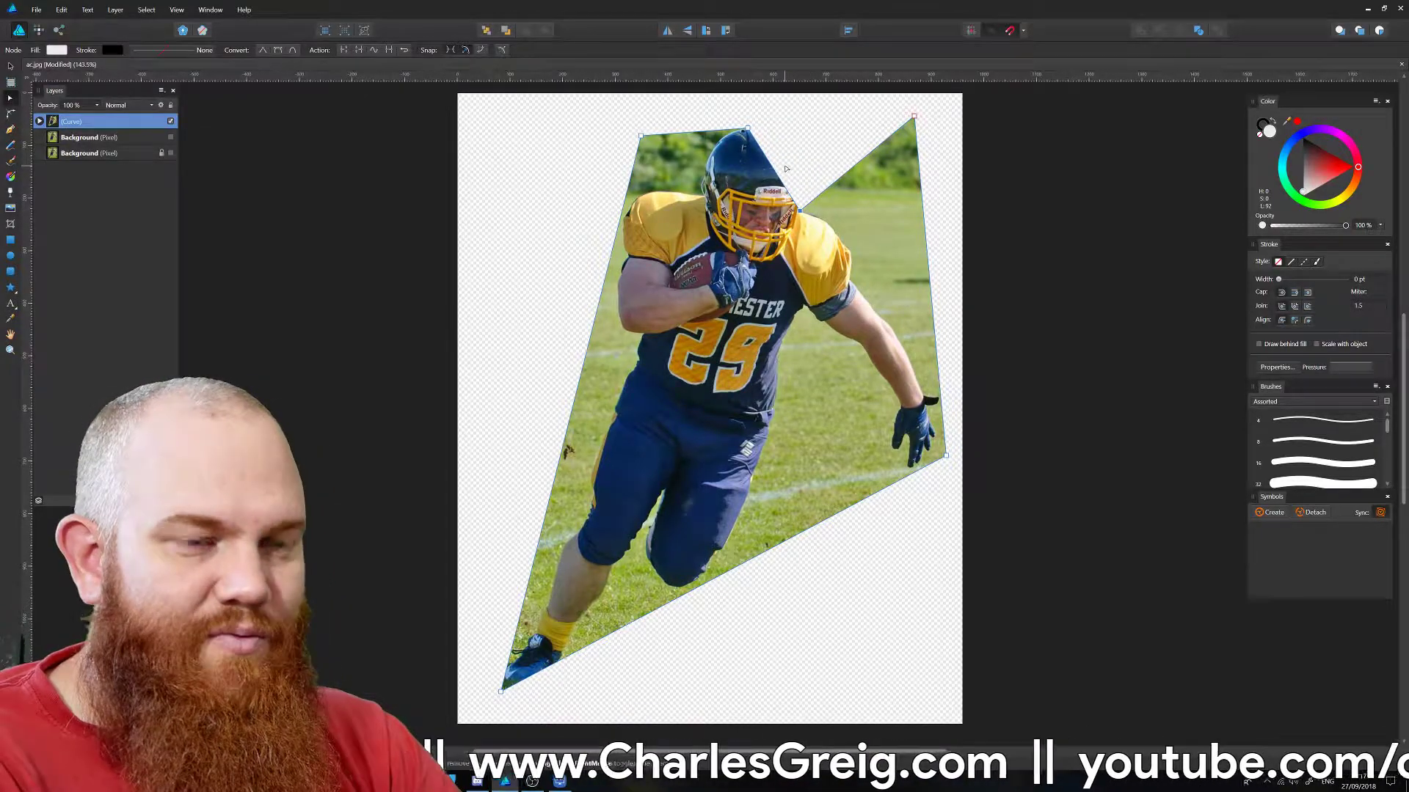
left_click_drag(772, 172, 793, 151)
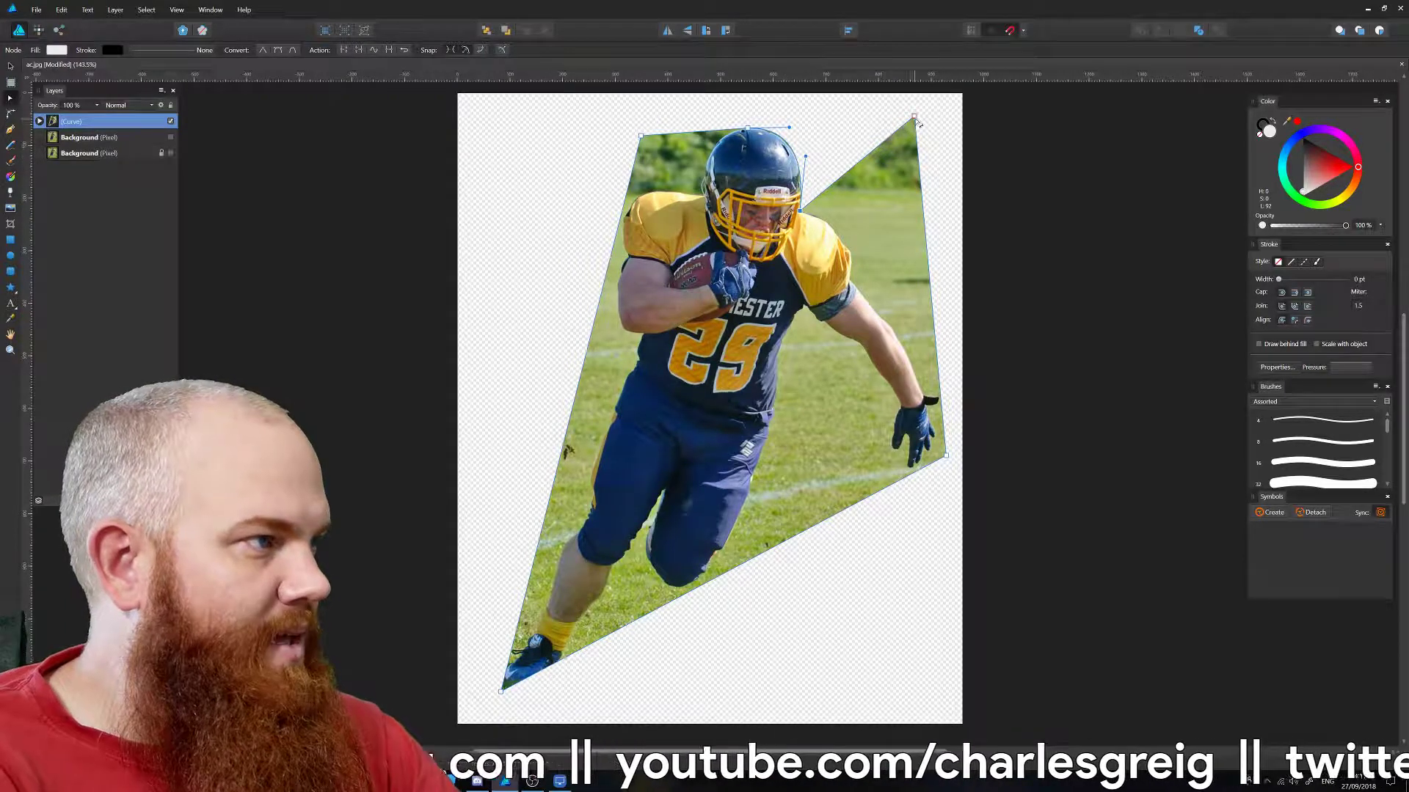
Fit the clipping curve to the yellow shoulder pad and sleeve beside the helmet, above the outstretched arm.
left_click_drag(915, 117, 866, 228)
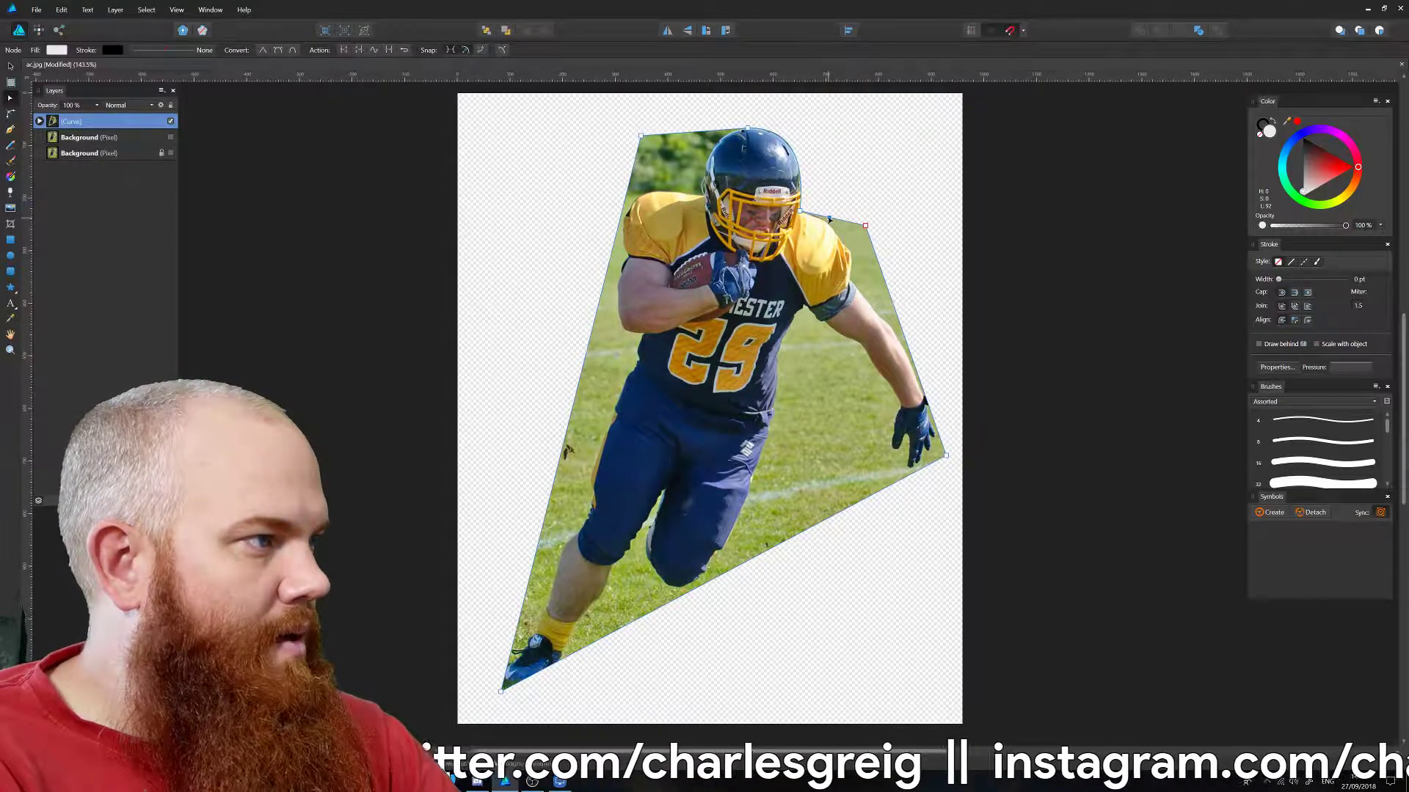
left_click_drag(830, 219, 828, 223)
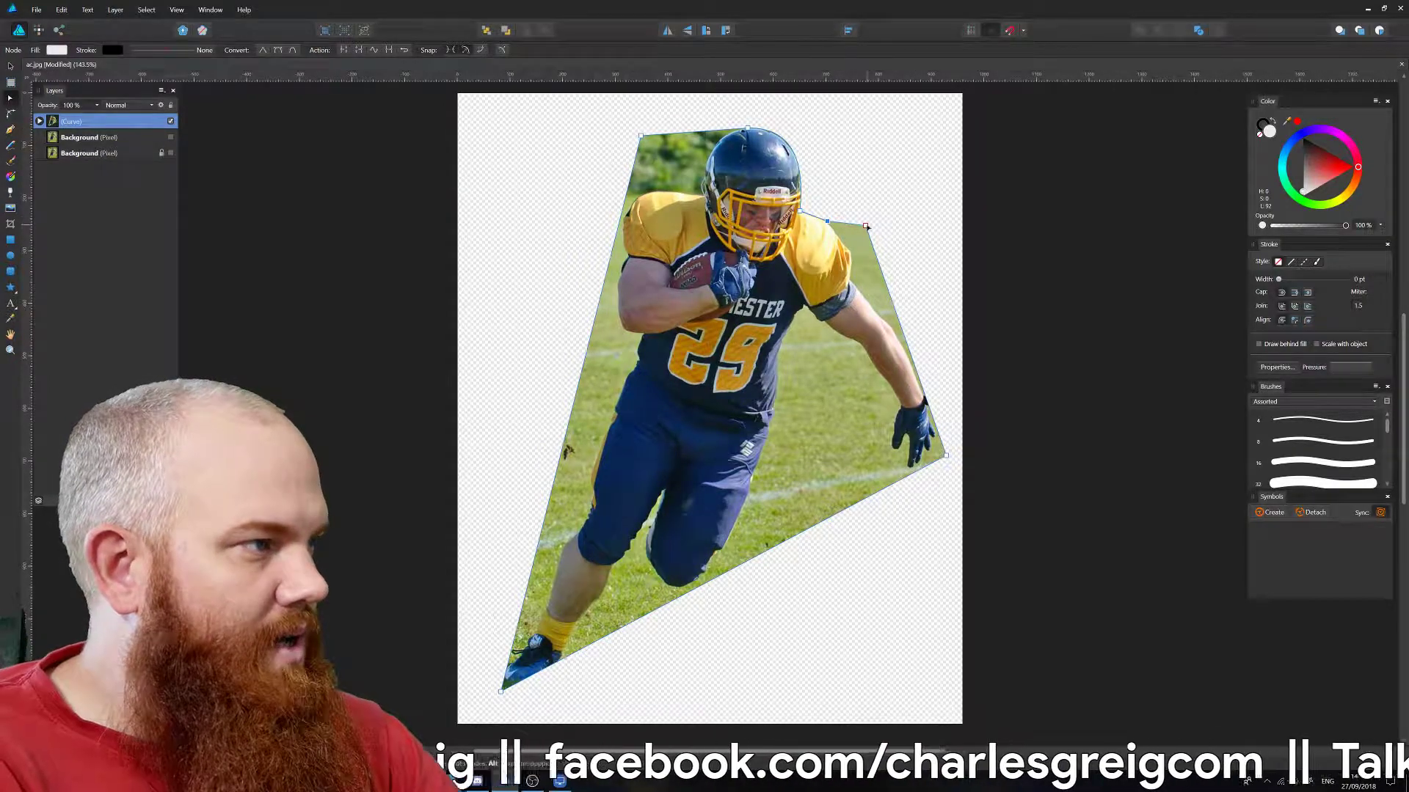
left_click_drag(865, 226, 851, 278)
left_click(860, 270)
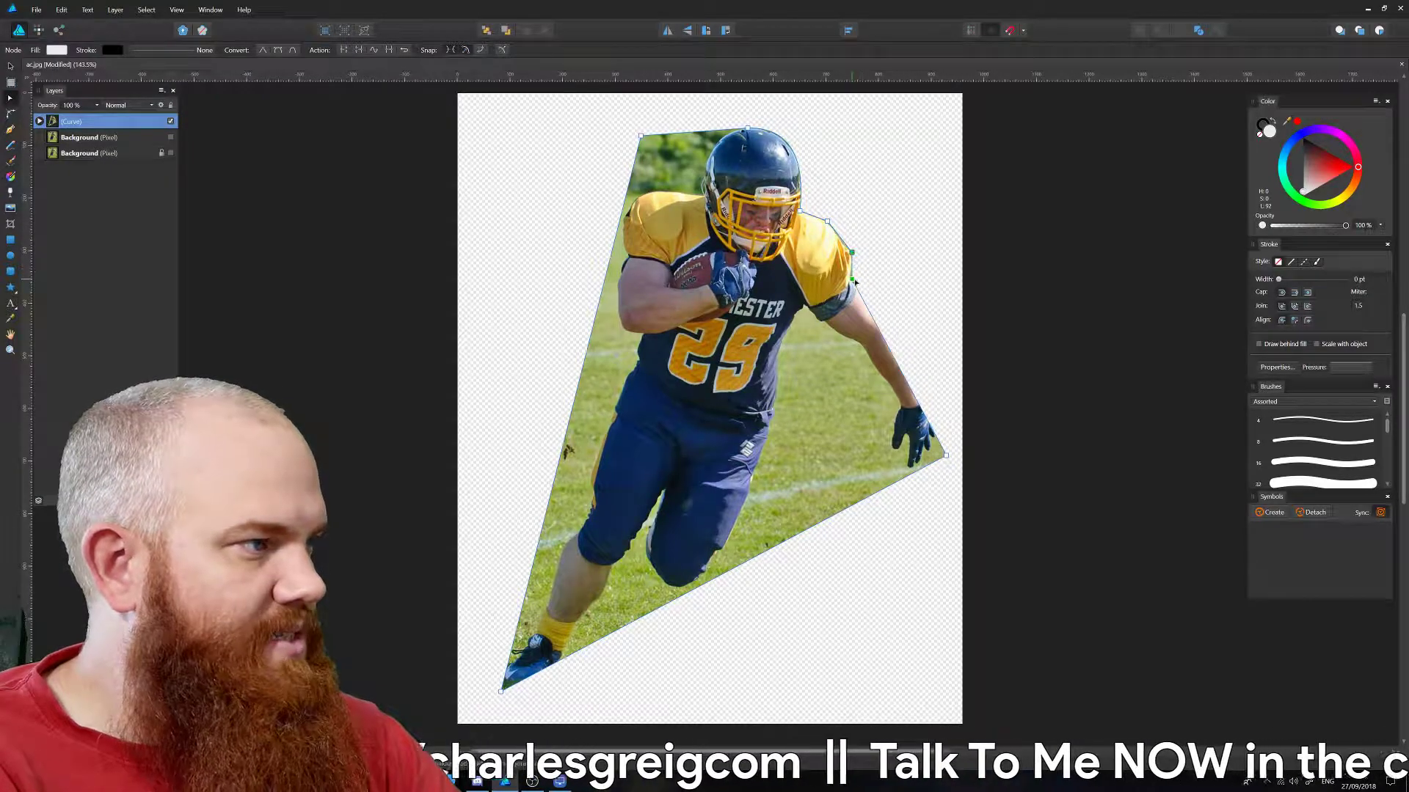
Shape the clipping curve along the outer edge of the outstretched arm from the sleeve down to the wrist.
left_click_drag(884, 339, 892, 326)
left_click(894, 321)
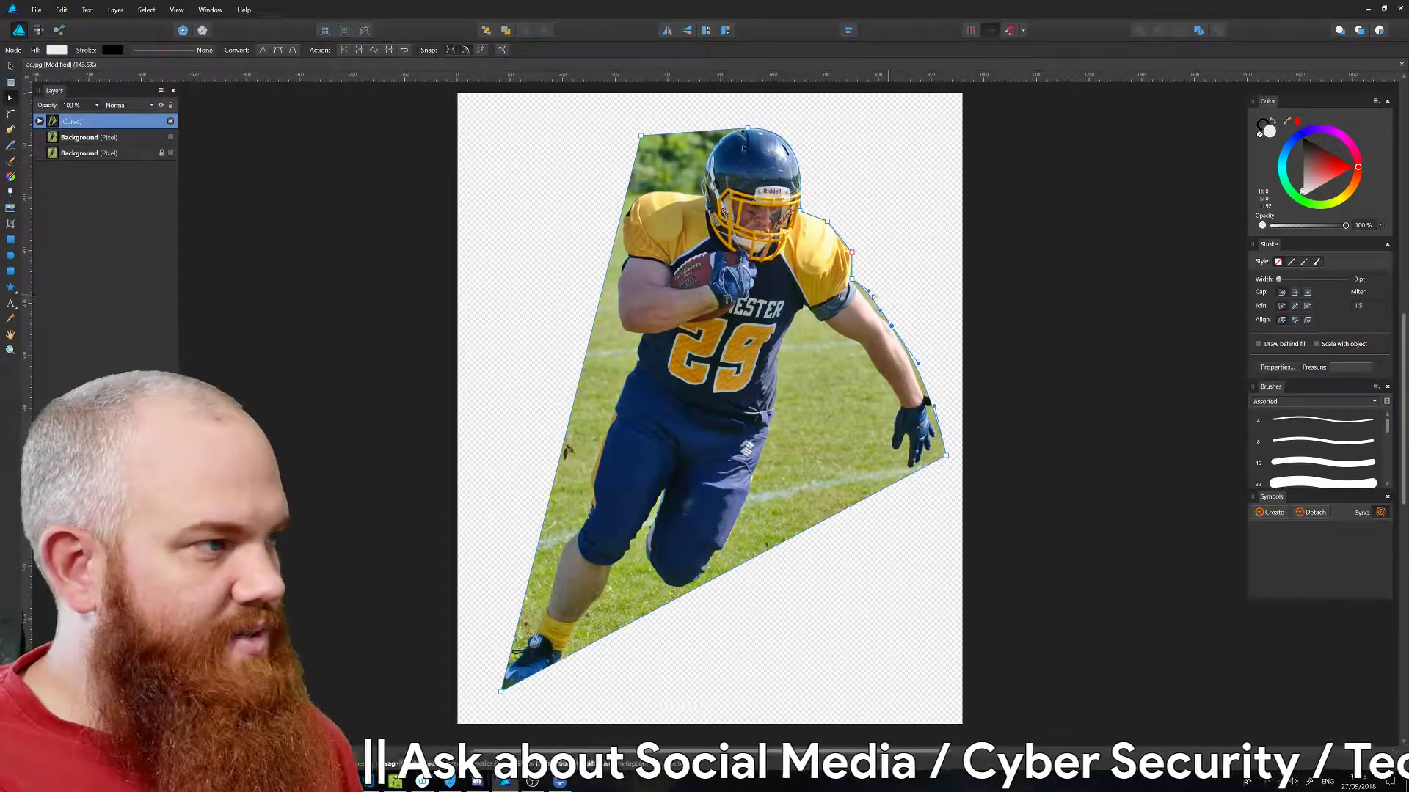
left_click_drag(869, 292, 880, 312)
left_click(891, 325)
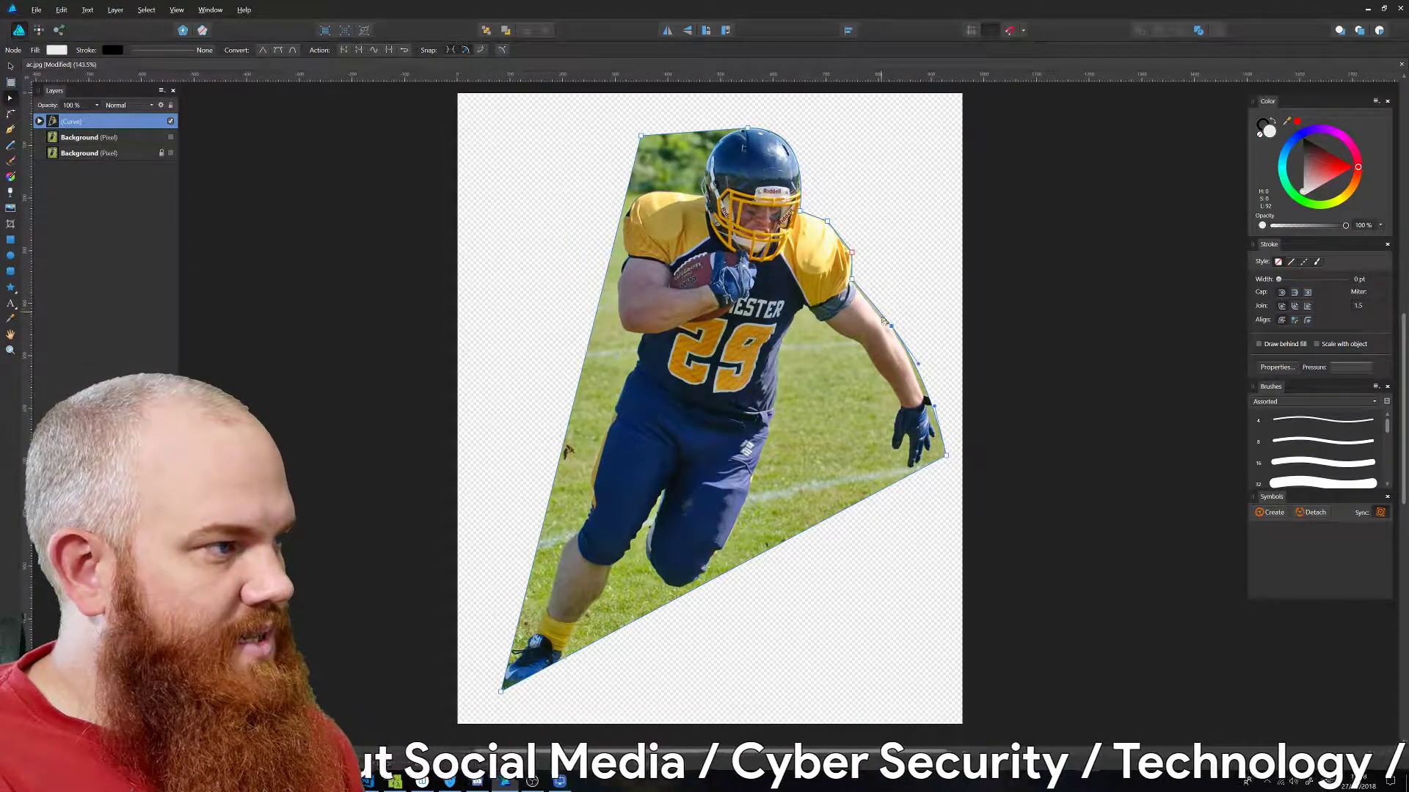
left_click(920, 368)
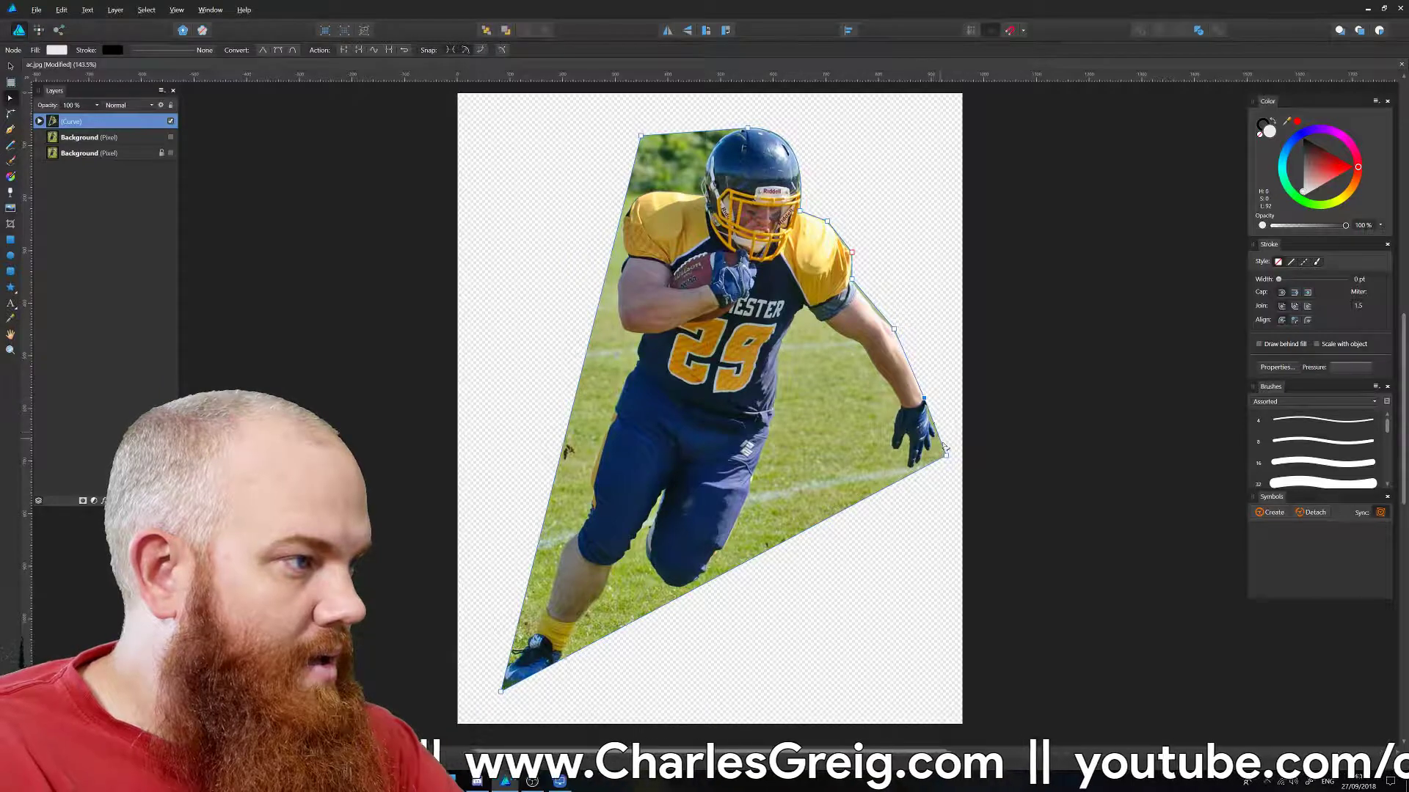
Tighten the clipping curve beneath the outstretched arm with nodes at the glove, the bent knee and the armpit.
left_click_drag(946, 455, 901, 408)
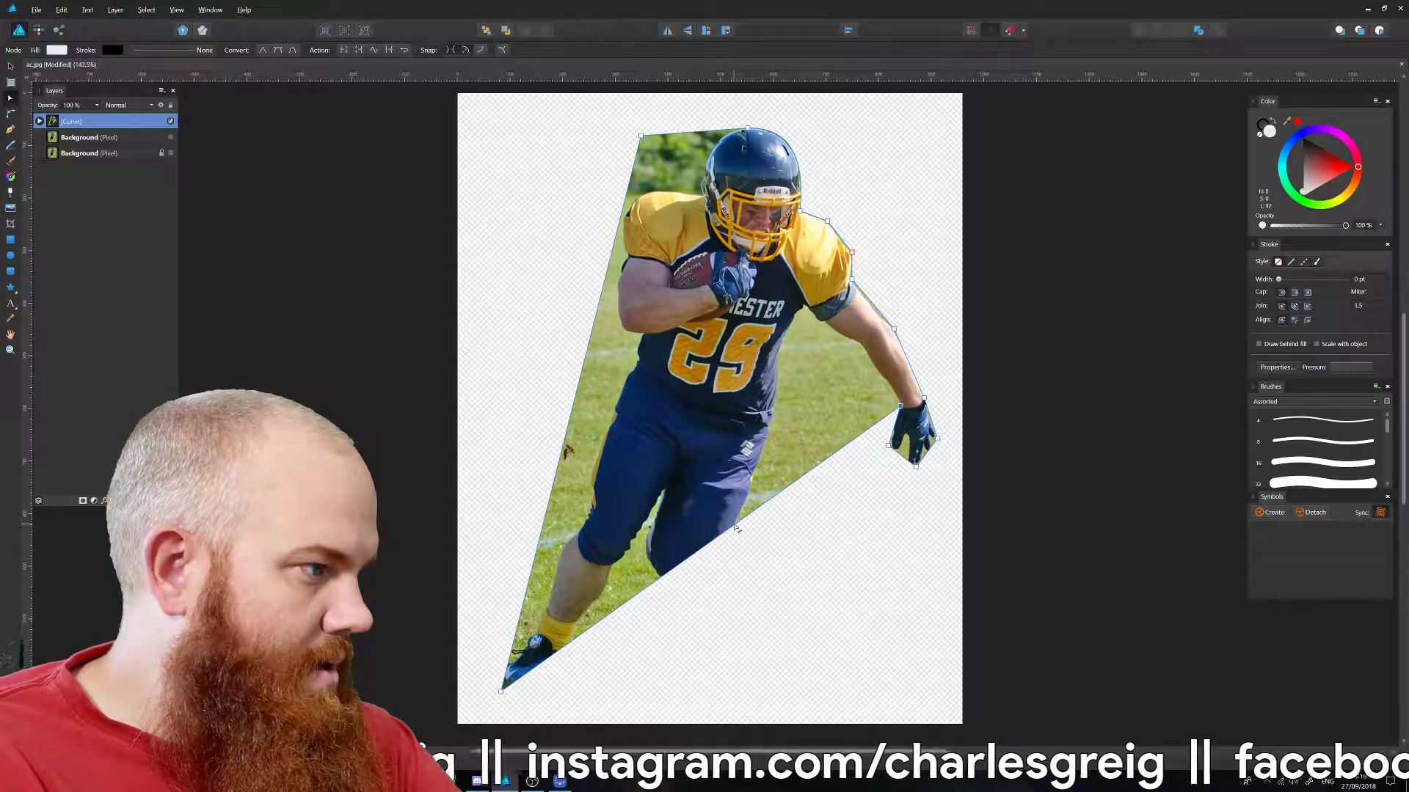
left_click_drag(734, 529, 708, 587)
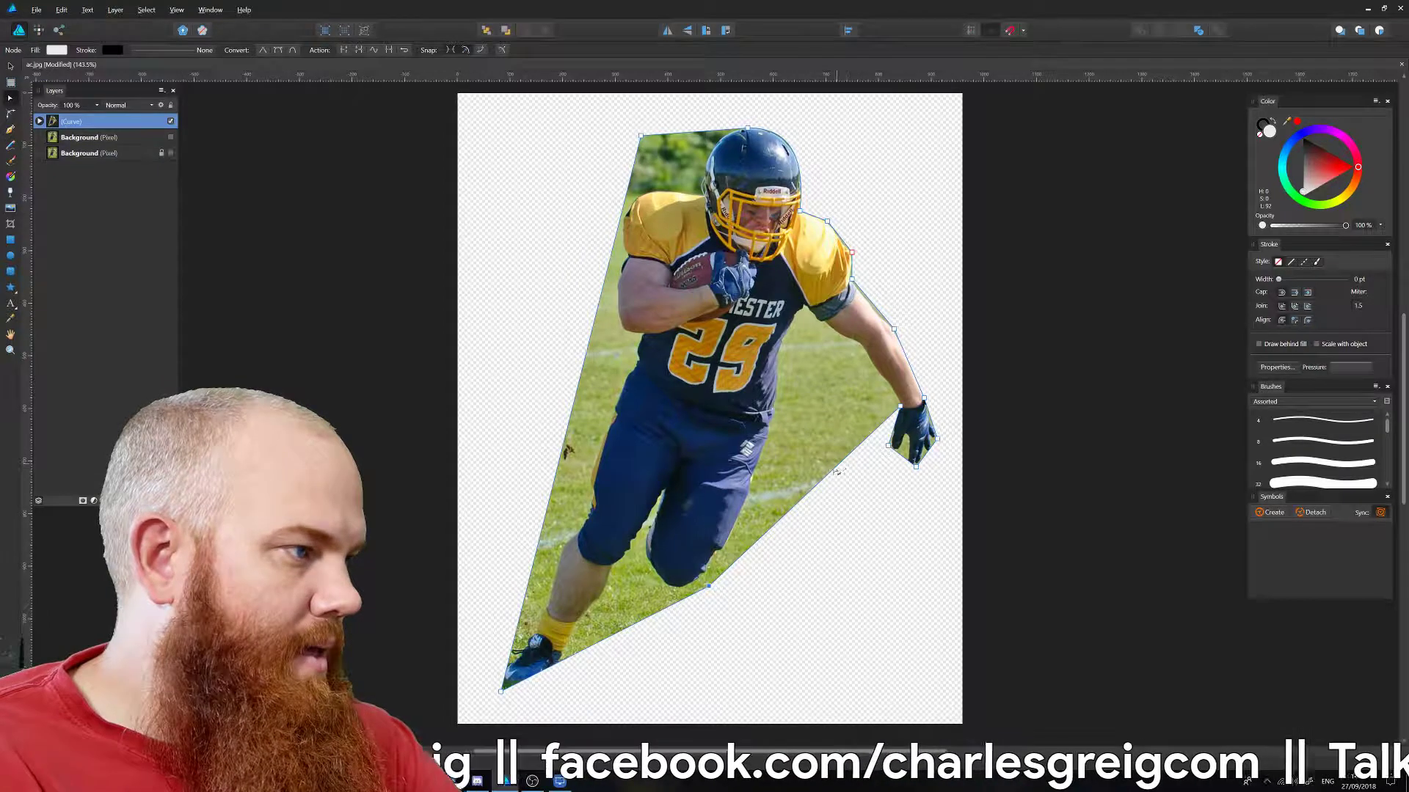
left_click_drag(821, 484, 804, 306)
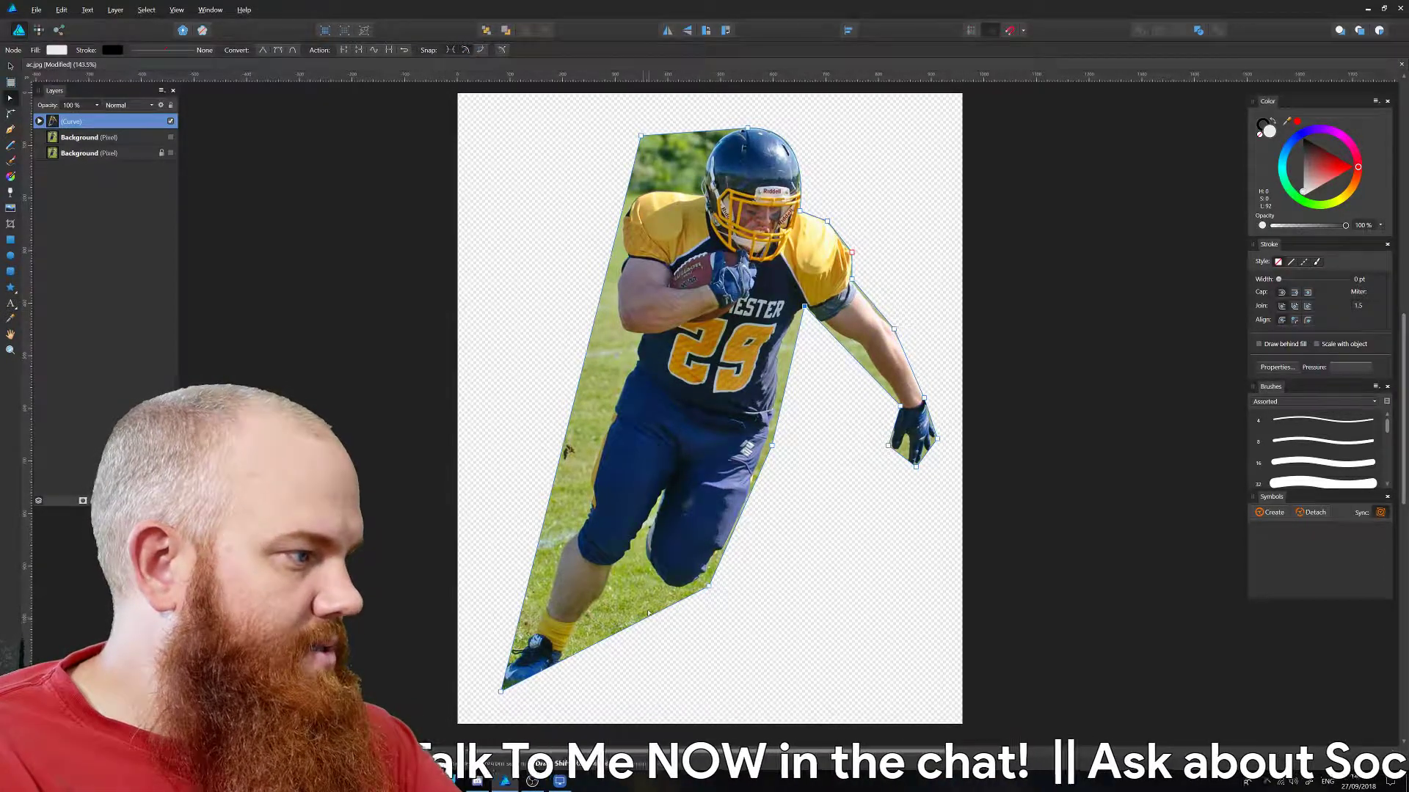
Fit the clipping curve under the bent knee and up between the legs, with a node at the right end of the shoe.
left_click_drag(643, 618, 668, 589)
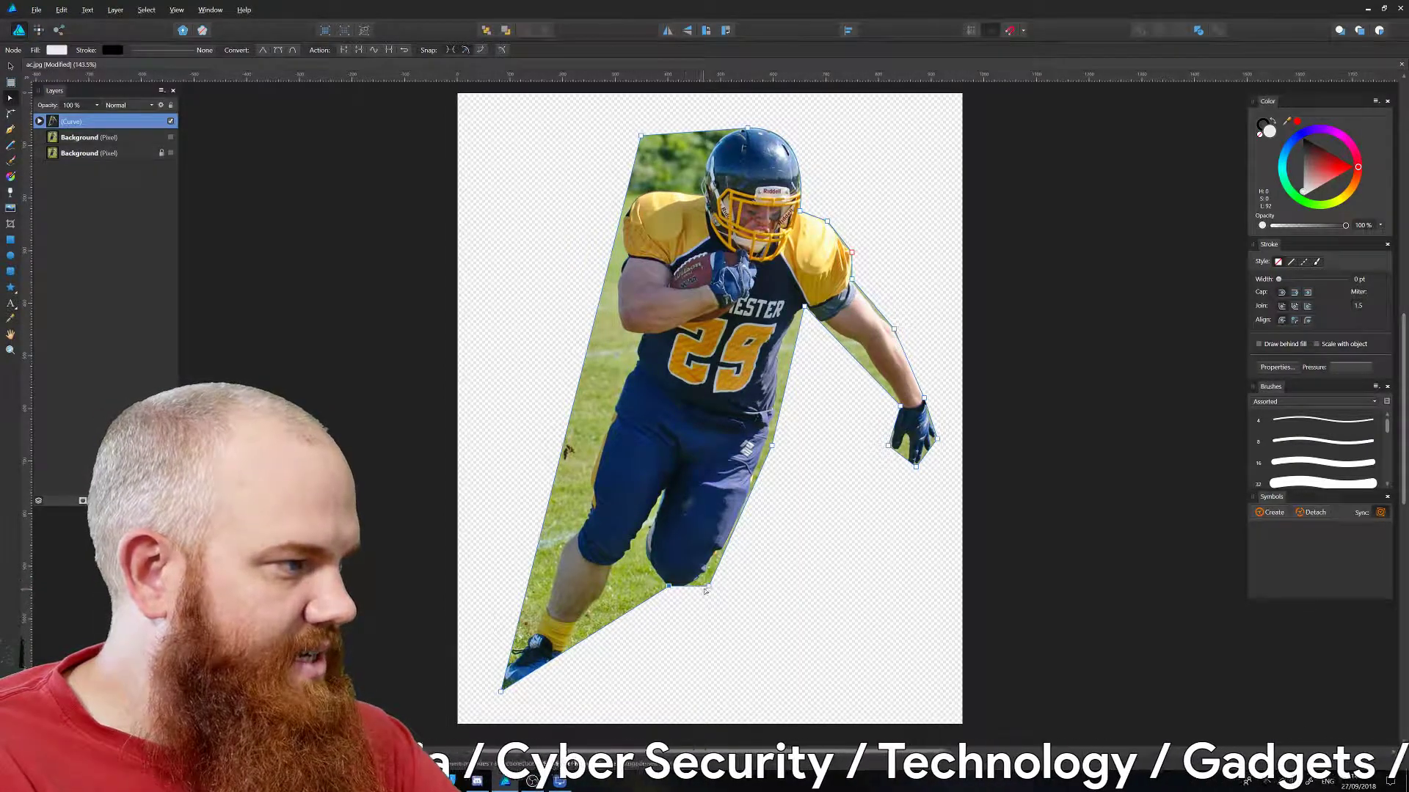
left_click_drag(708, 585, 711, 573)
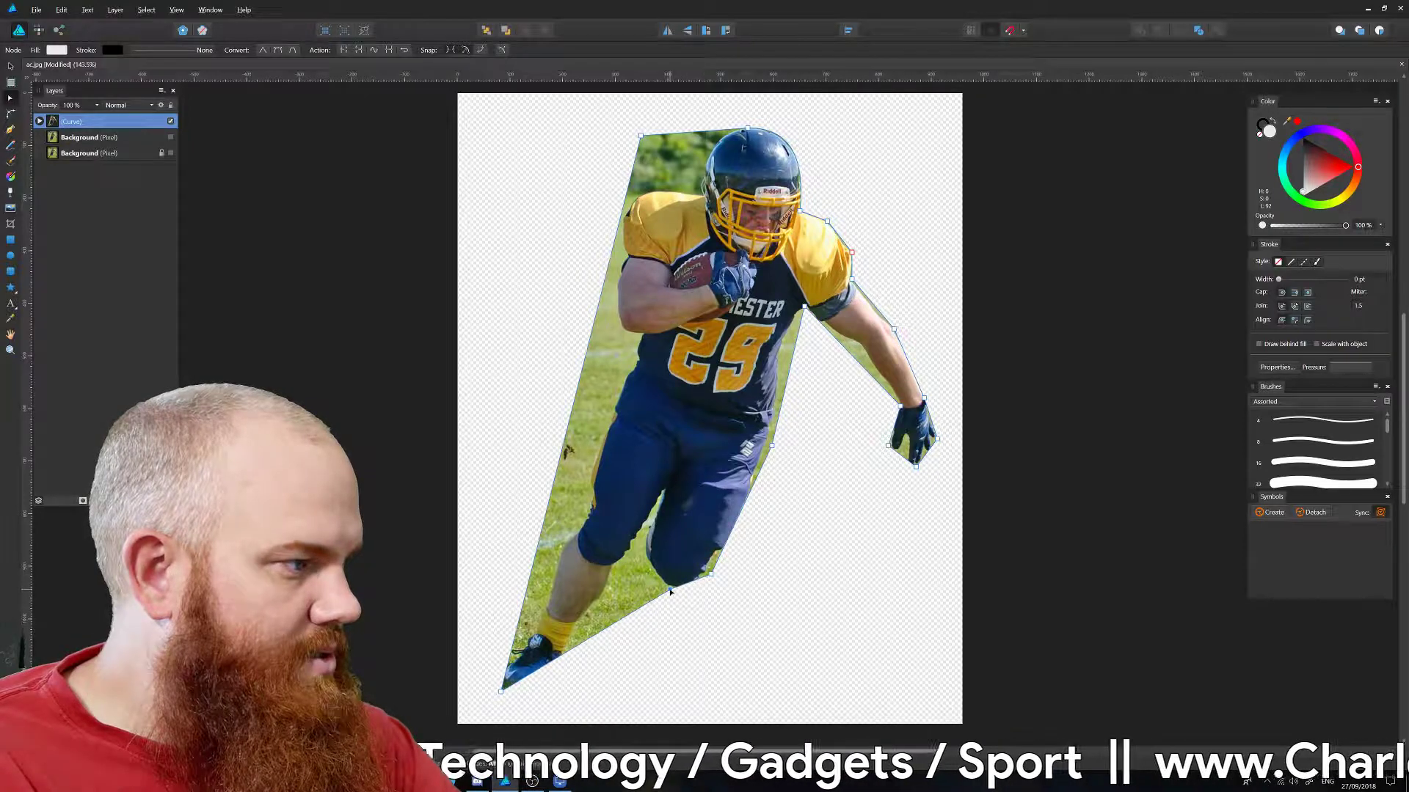
left_click_drag(637, 610, 647, 527)
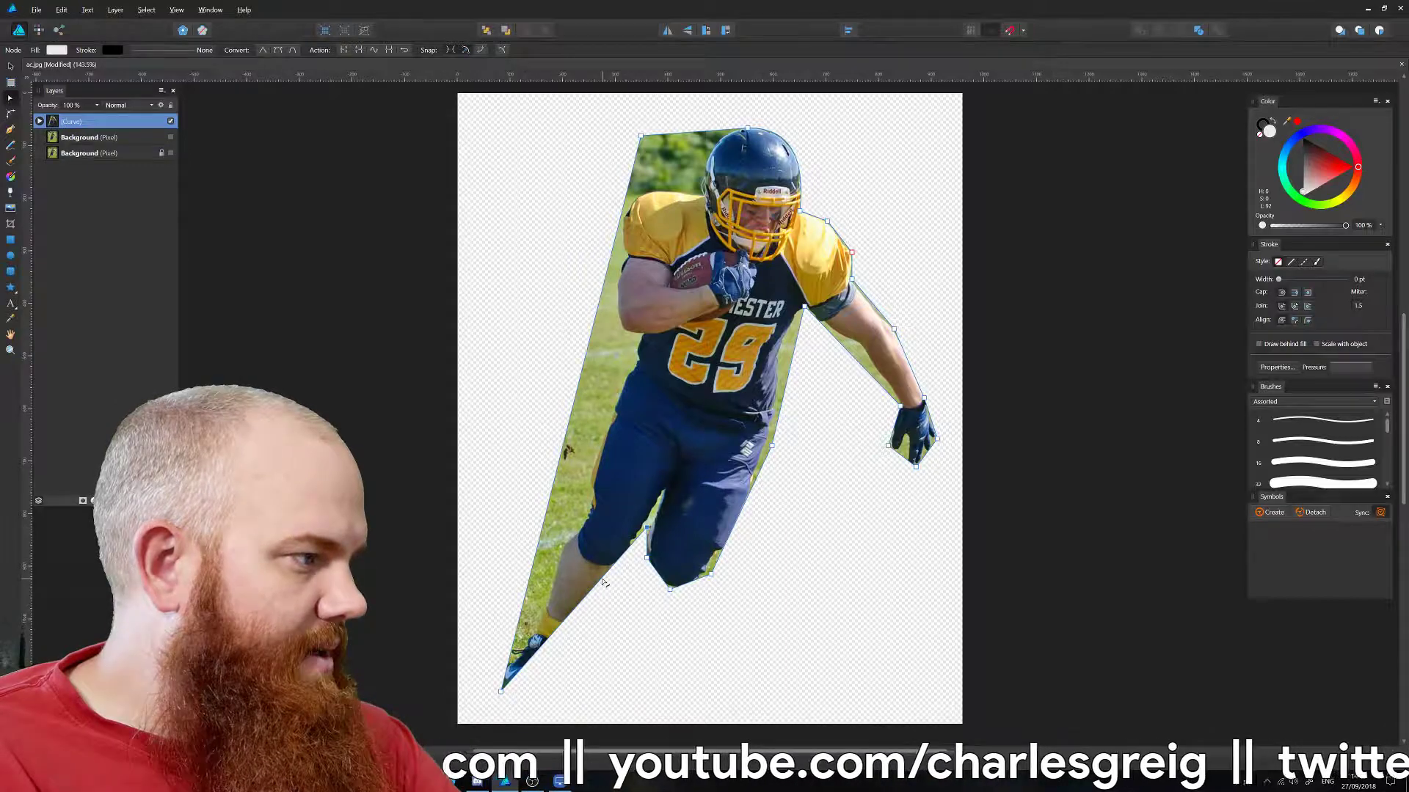
left_click_drag(601, 581, 554, 682)
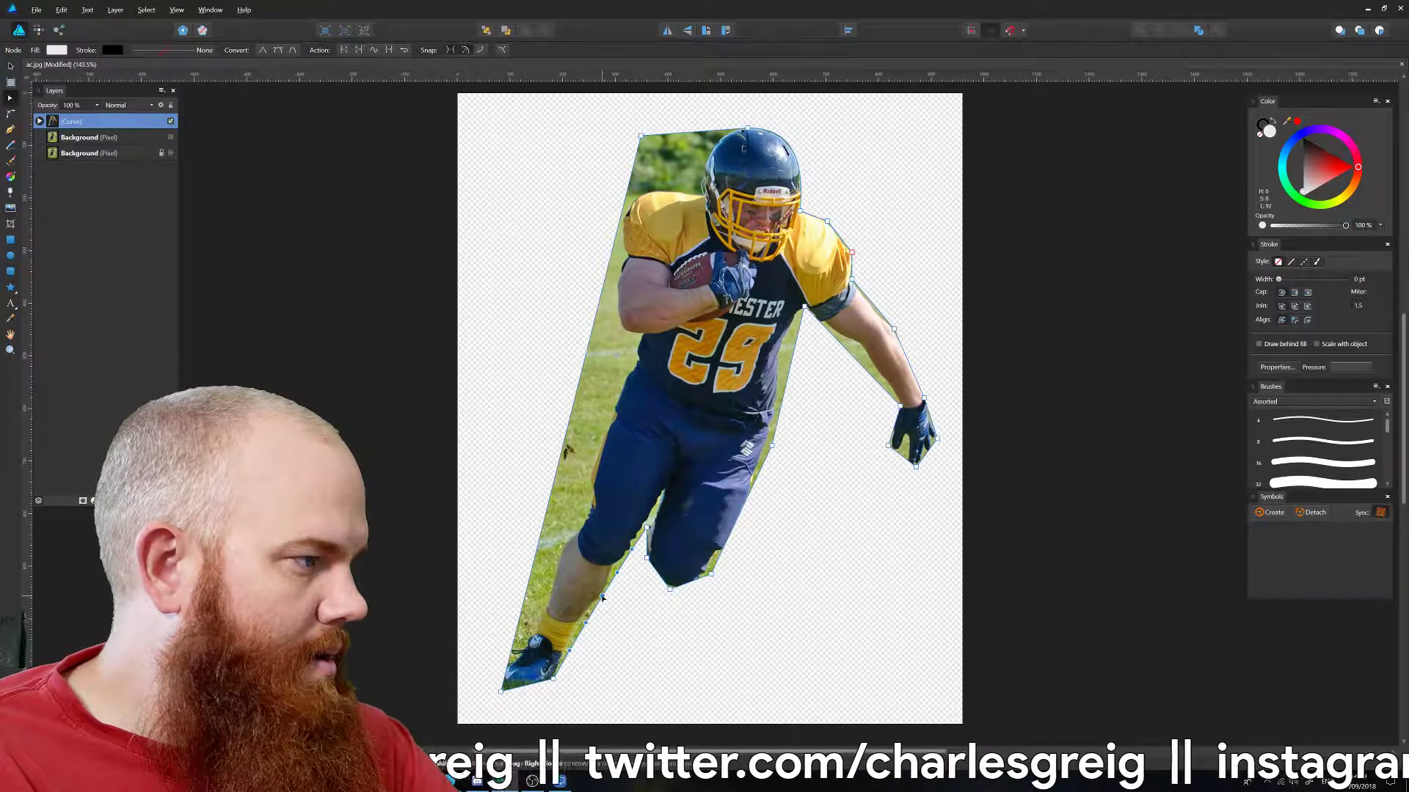
left_click_drag(602, 597, 622, 559)
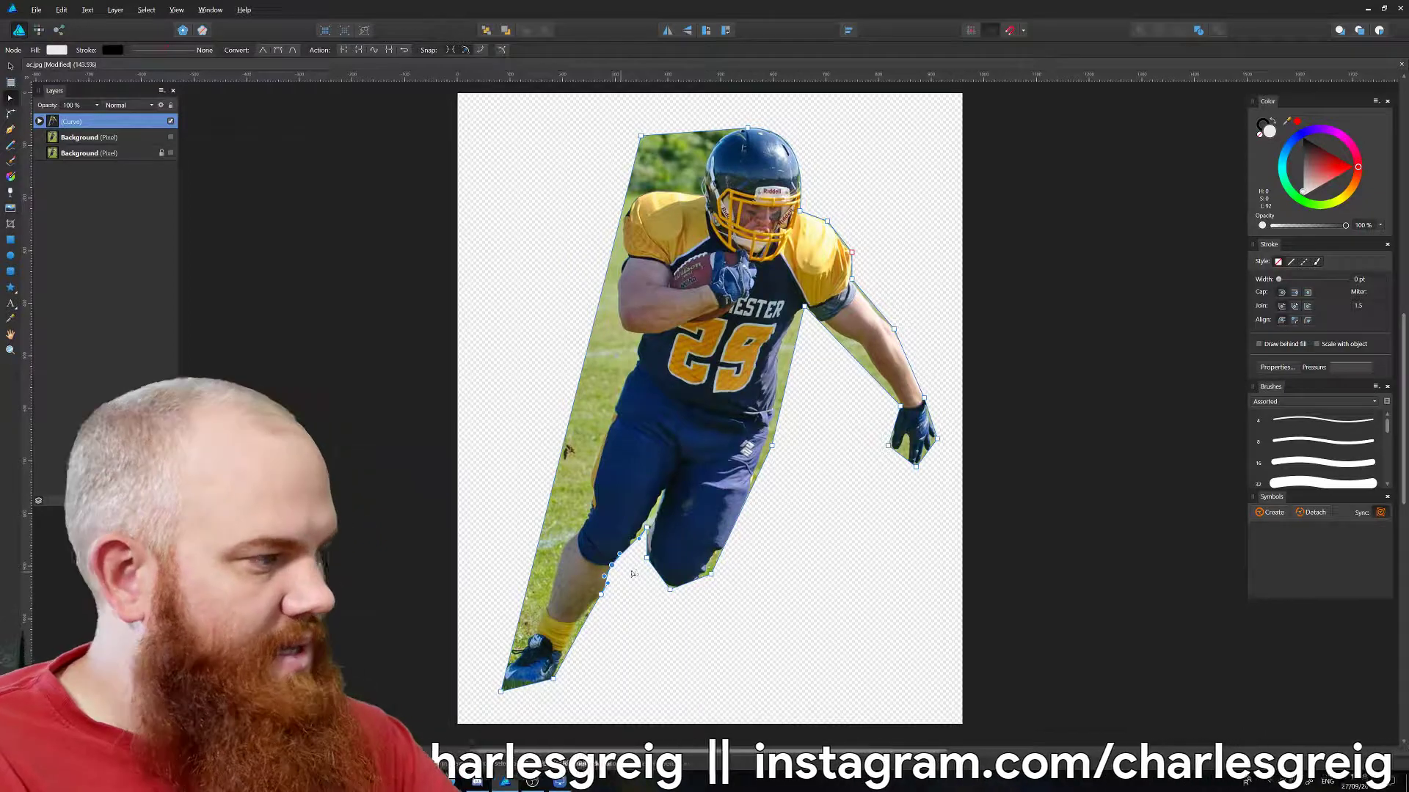
key("ctrl+z")
key("ctrl+z")
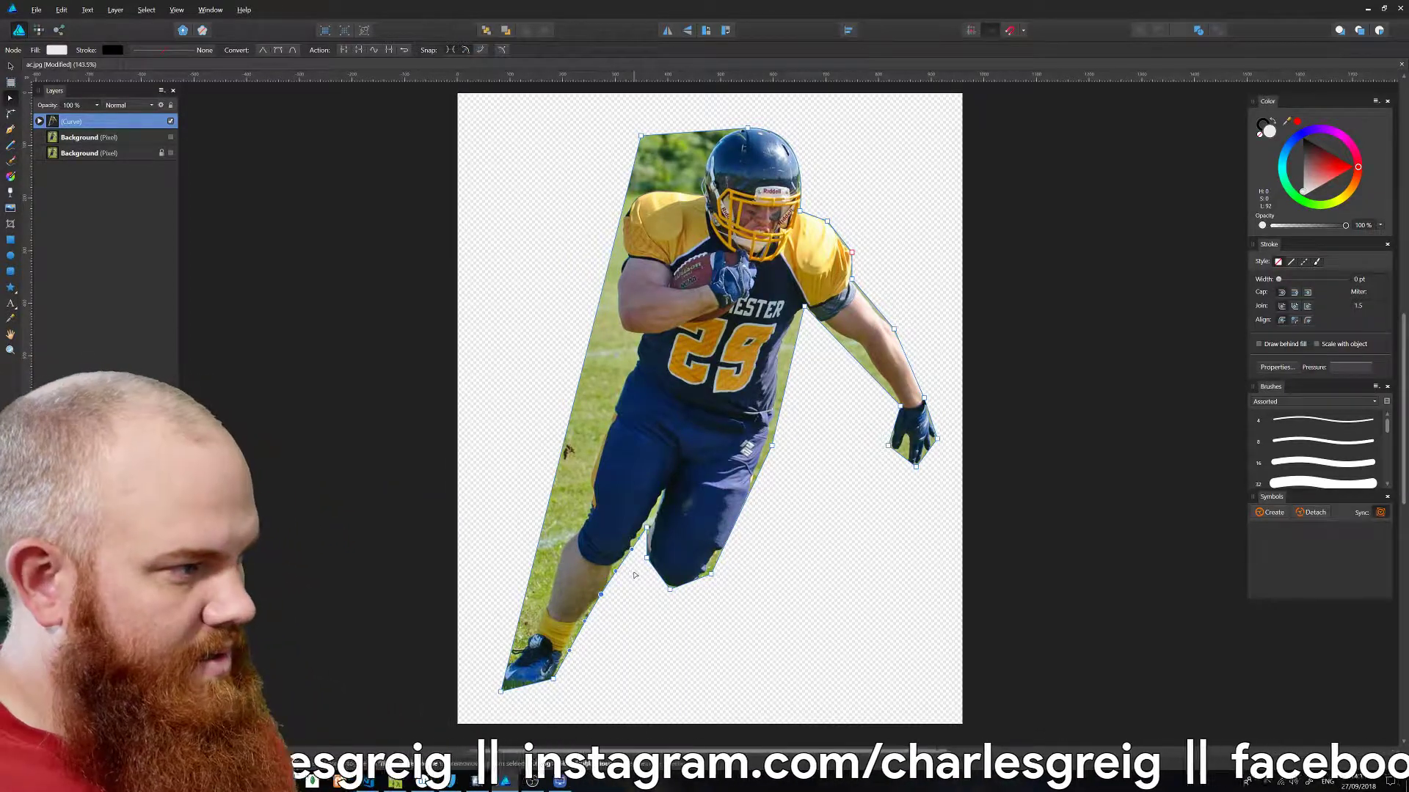
key("ctrl+z")
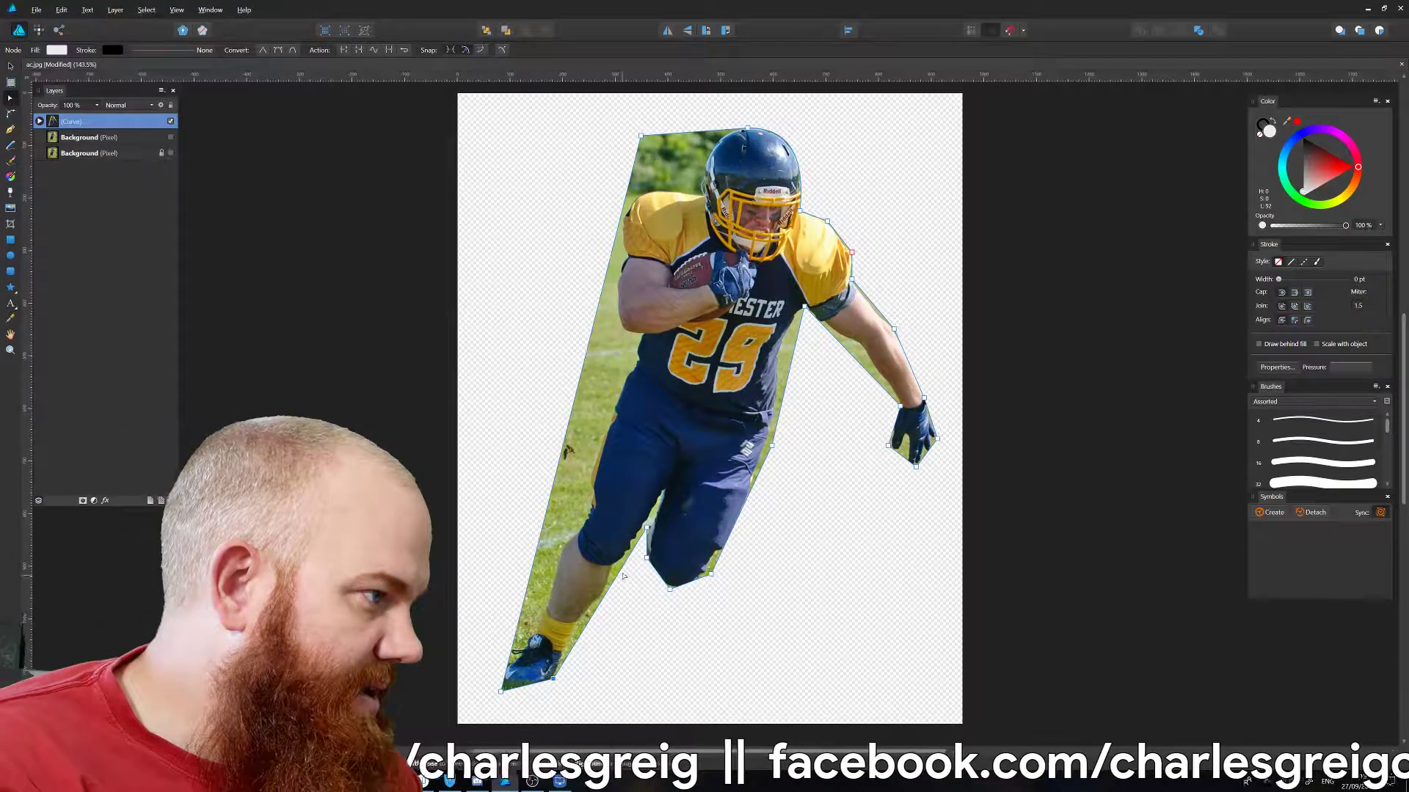
Pull the clipping curve in along the inner edge of the extended leg, following the calf down to the sock.
left_click(614, 566)
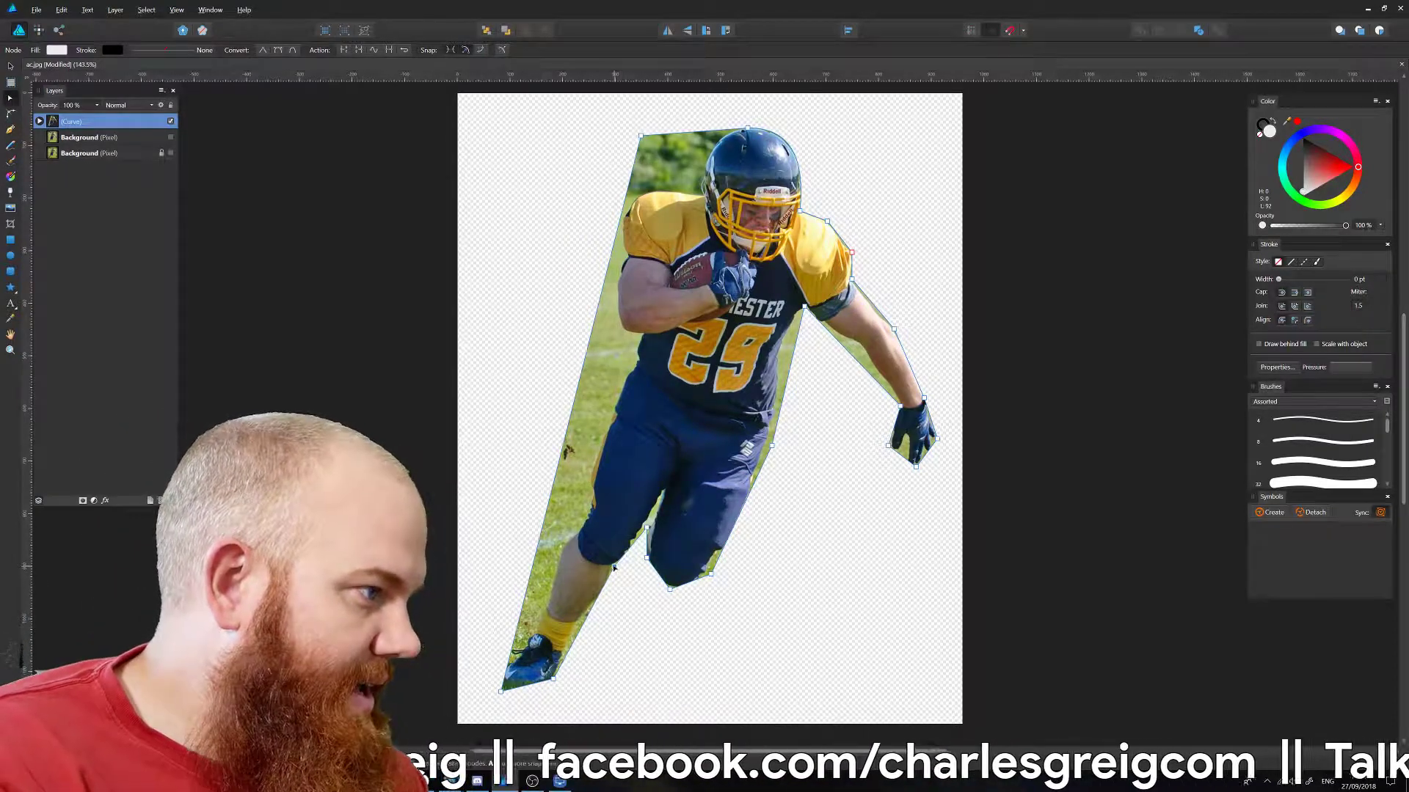
left_click(583, 625)
left_click_drag(584, 625, 602, 598)
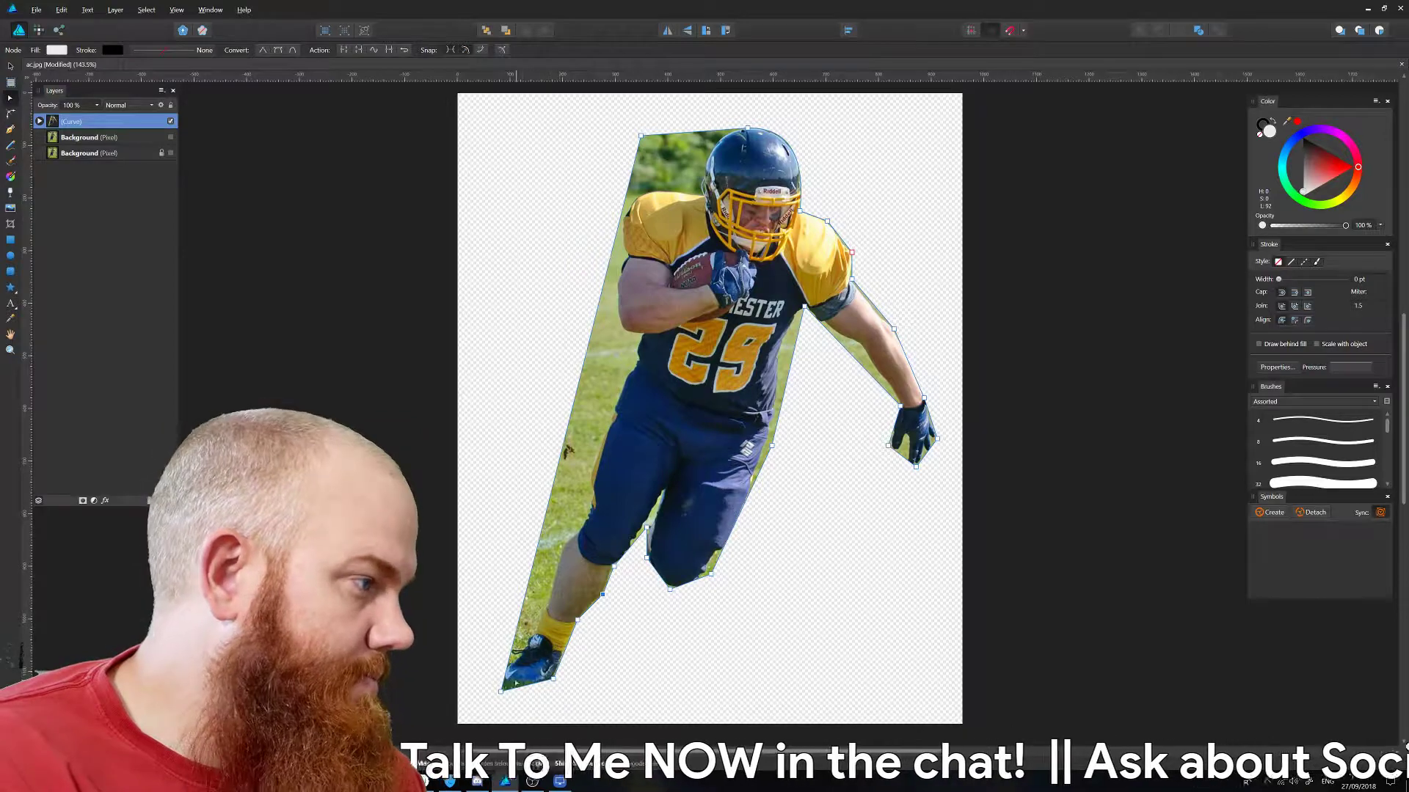
Move the lower-left corner node to the shoe's toe and fit the clipping curve along the ankle and shin.
left_click_drag(501, 691, 503, 670)
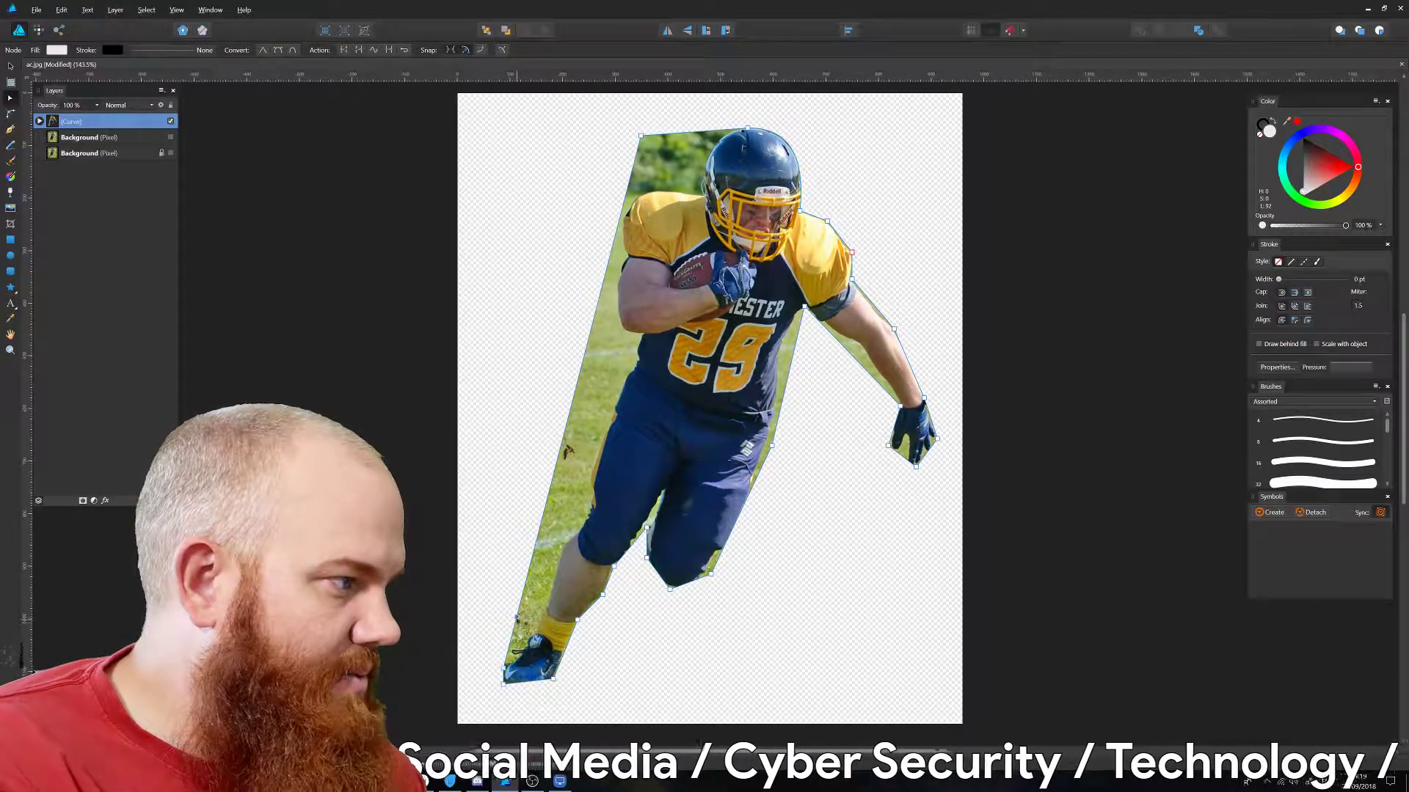
left_click_drag(515, 621, 545, 608)
left_click(542, 603)
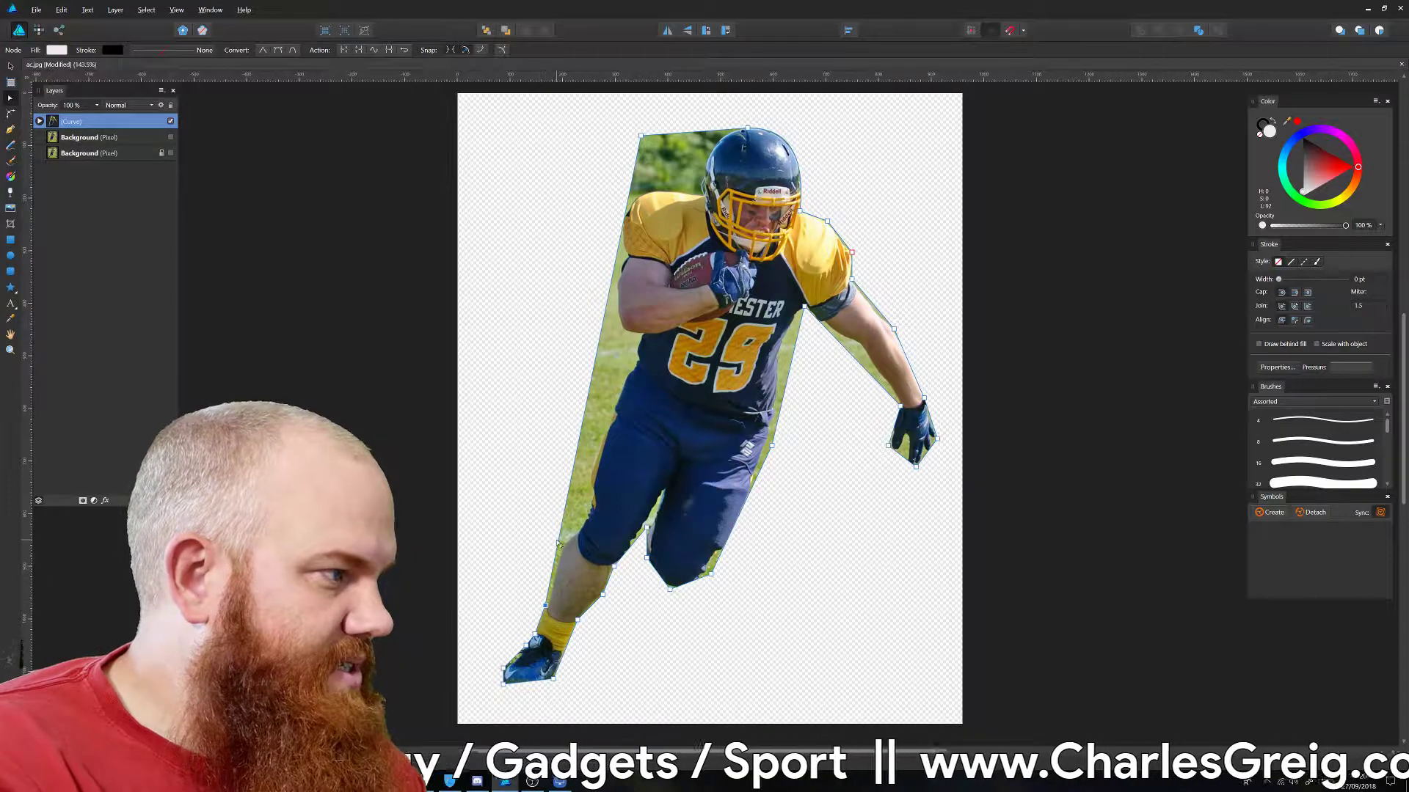
Fit the clipping curve to the outer knee and thigh, and pull the remaining upper corner in to the left shoulder pad.
left_click_drag(557, 545, 577, 532)
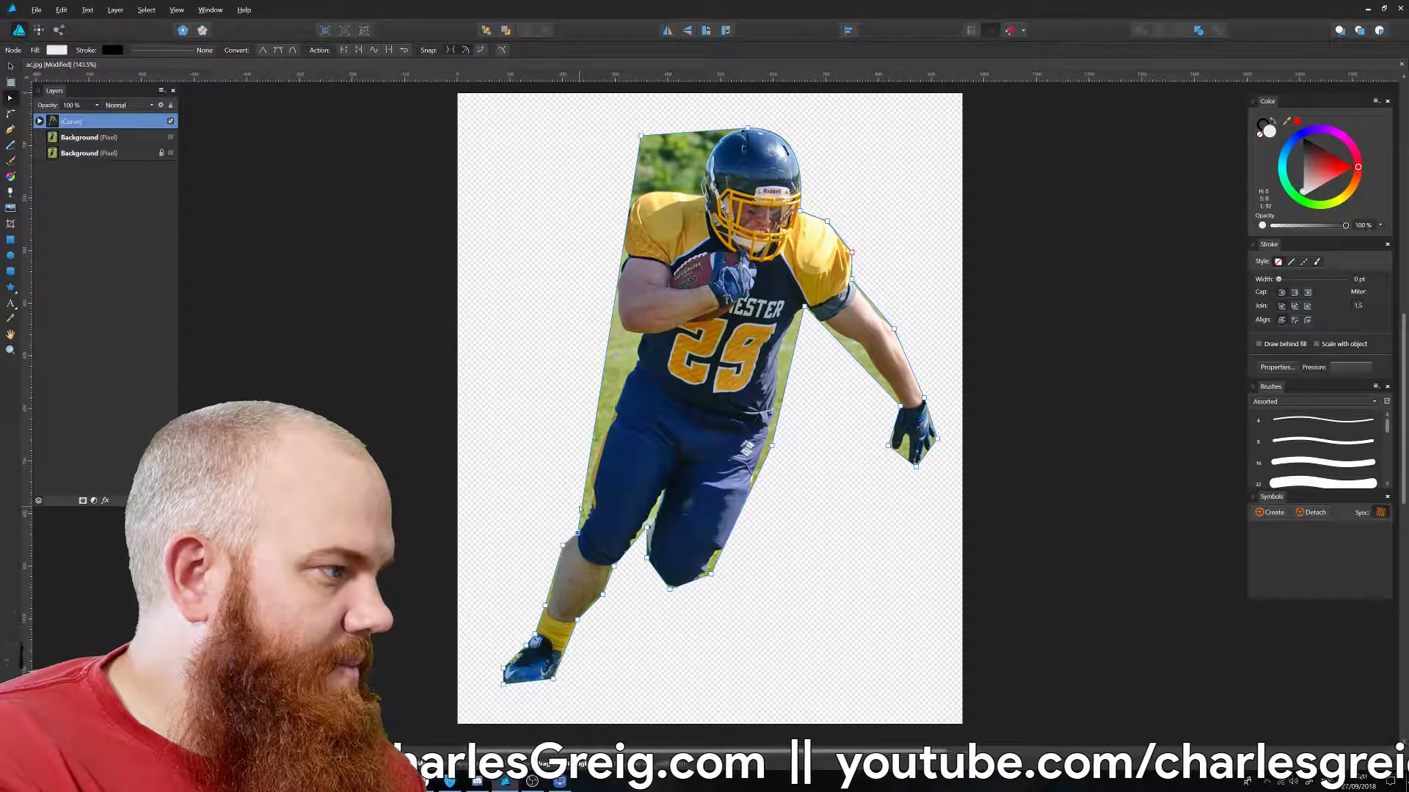
left_click_drag(582, 514, 585, 514)
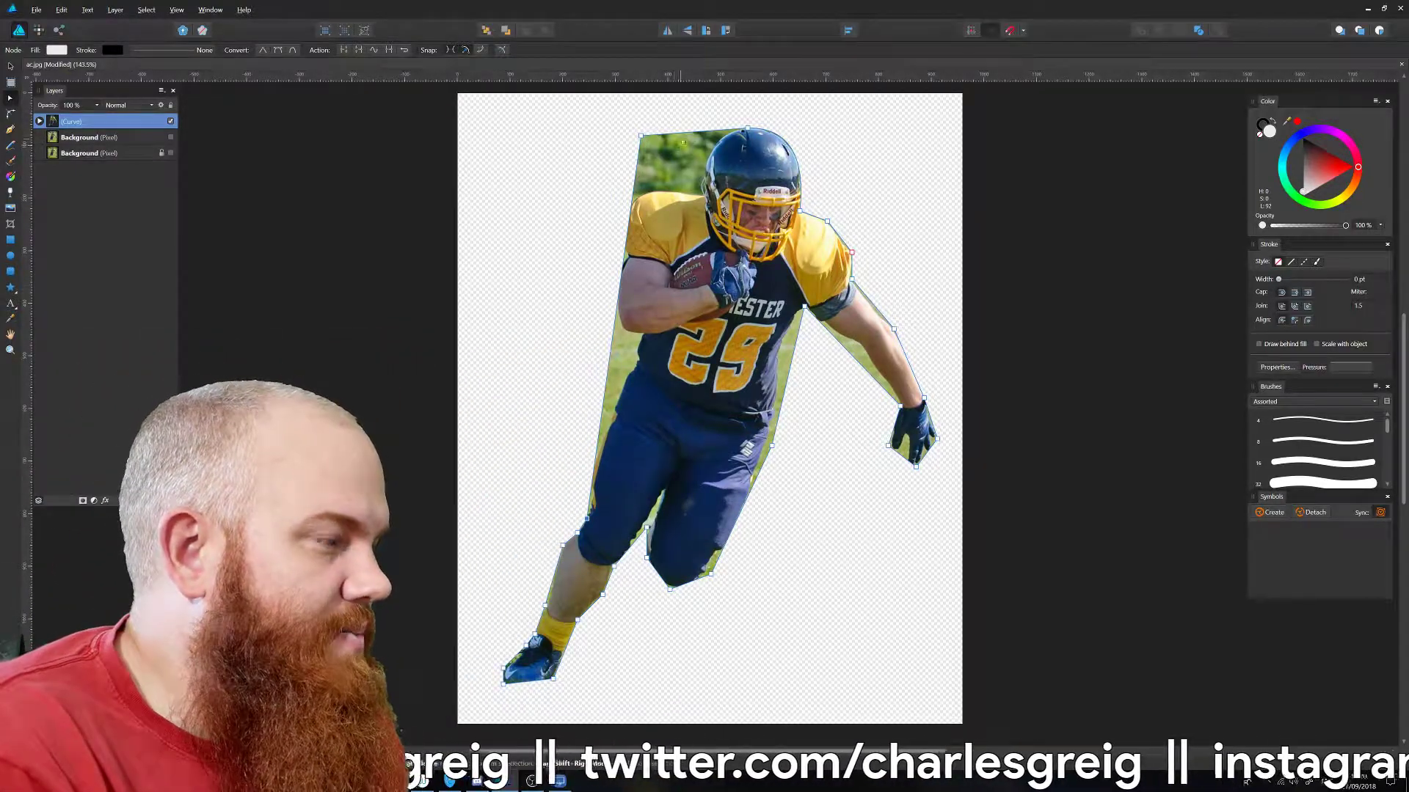
left_click_drag(690, 134, 629, 197)
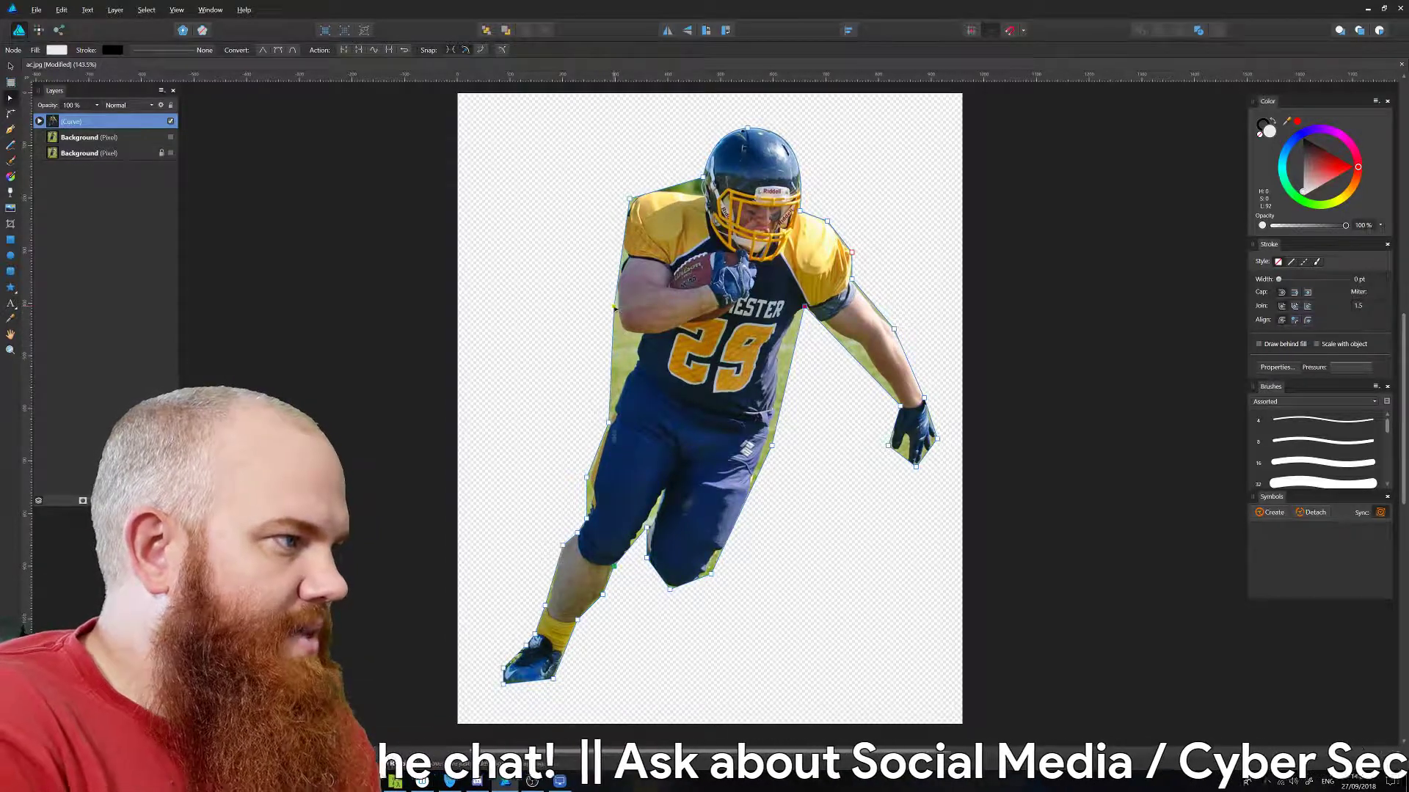
Pull the clipping curve in around the ball-carrying arm's elbow and along the waist below it.
left_click(614, 285)
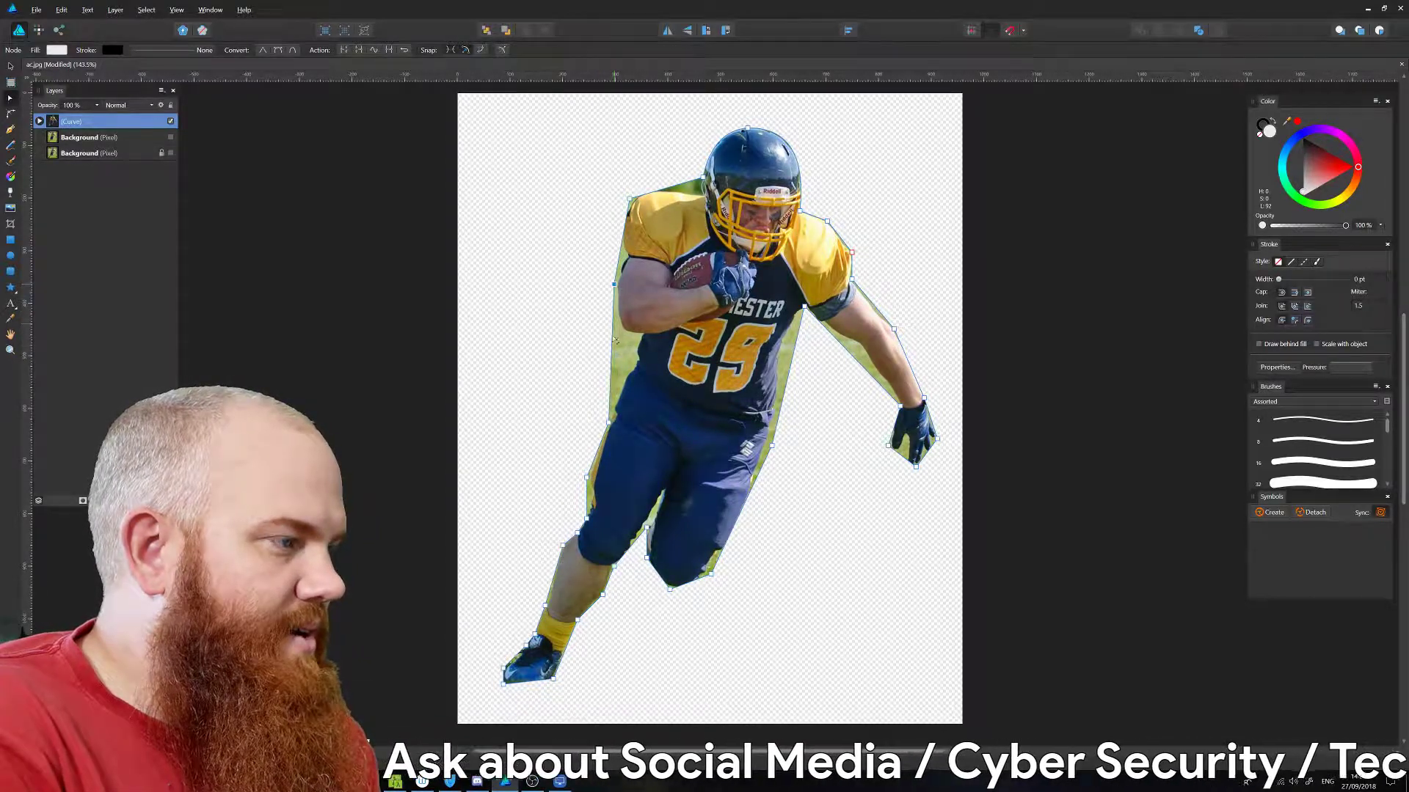
left_click_drag(611, 344, 631, 364)
left_click(619, 354)
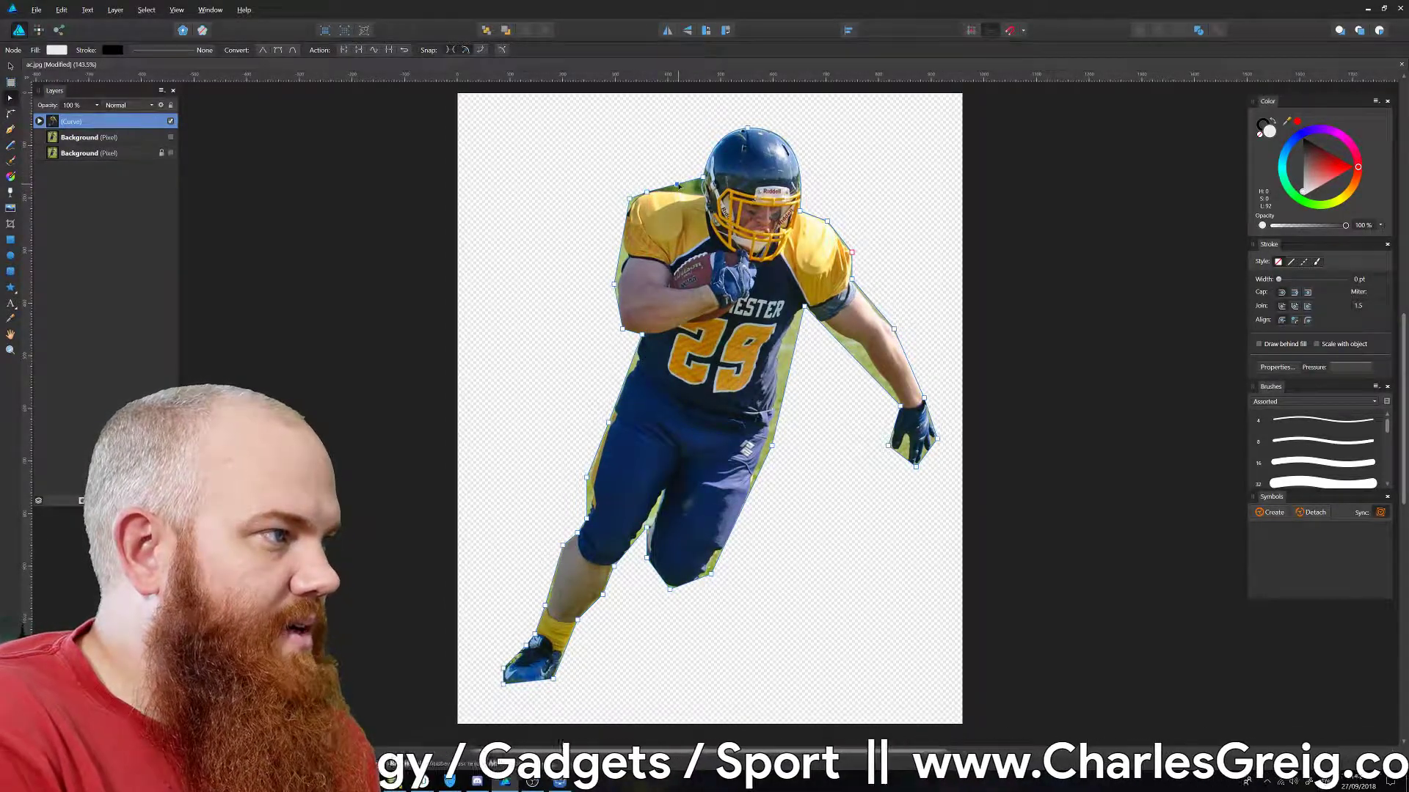
Tighten the clipping curve between shoulder pad and helmet, along the sleeve, and between the torso and the extended arm.
left_click_drag(678, 186, 697, 193)
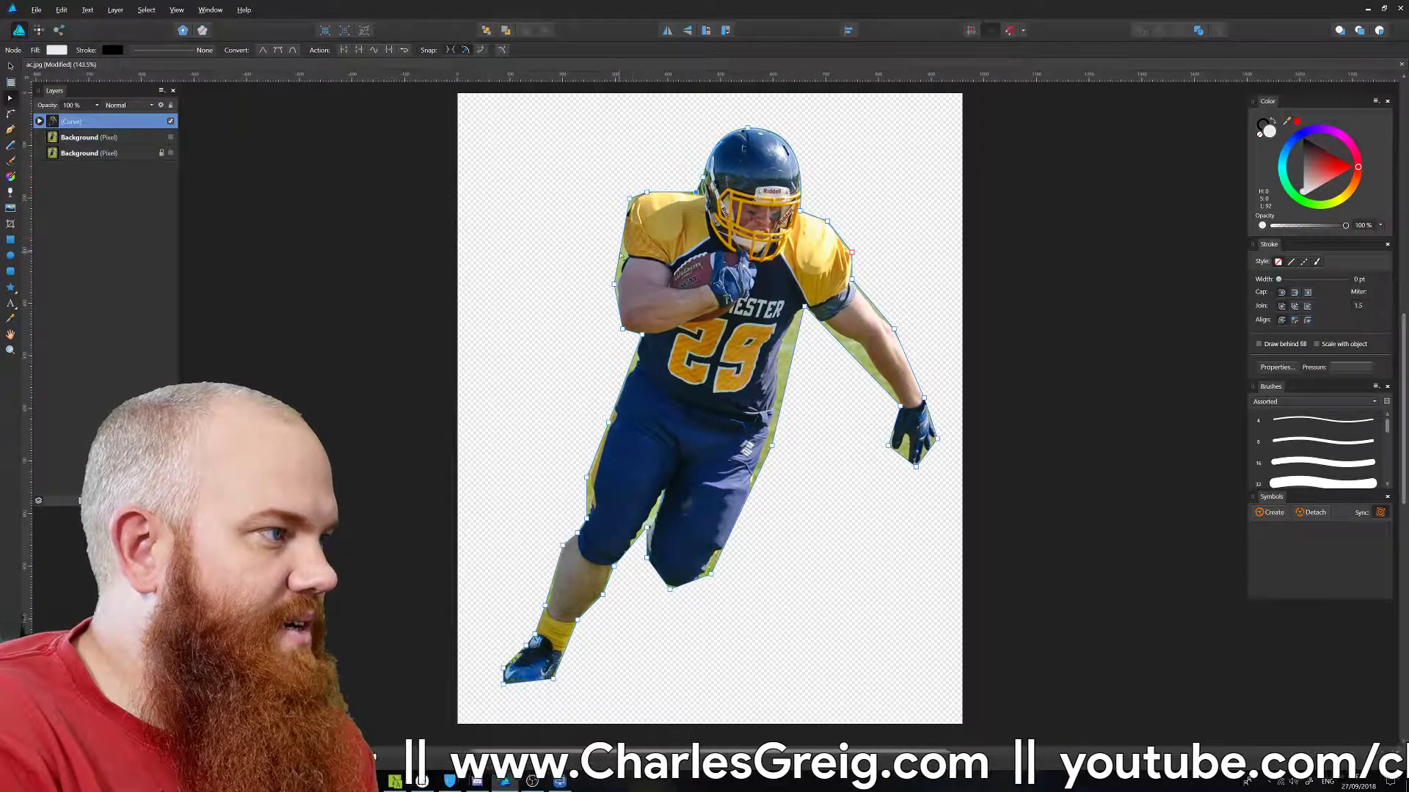
left_click_drag(622, 257, 630, 257)
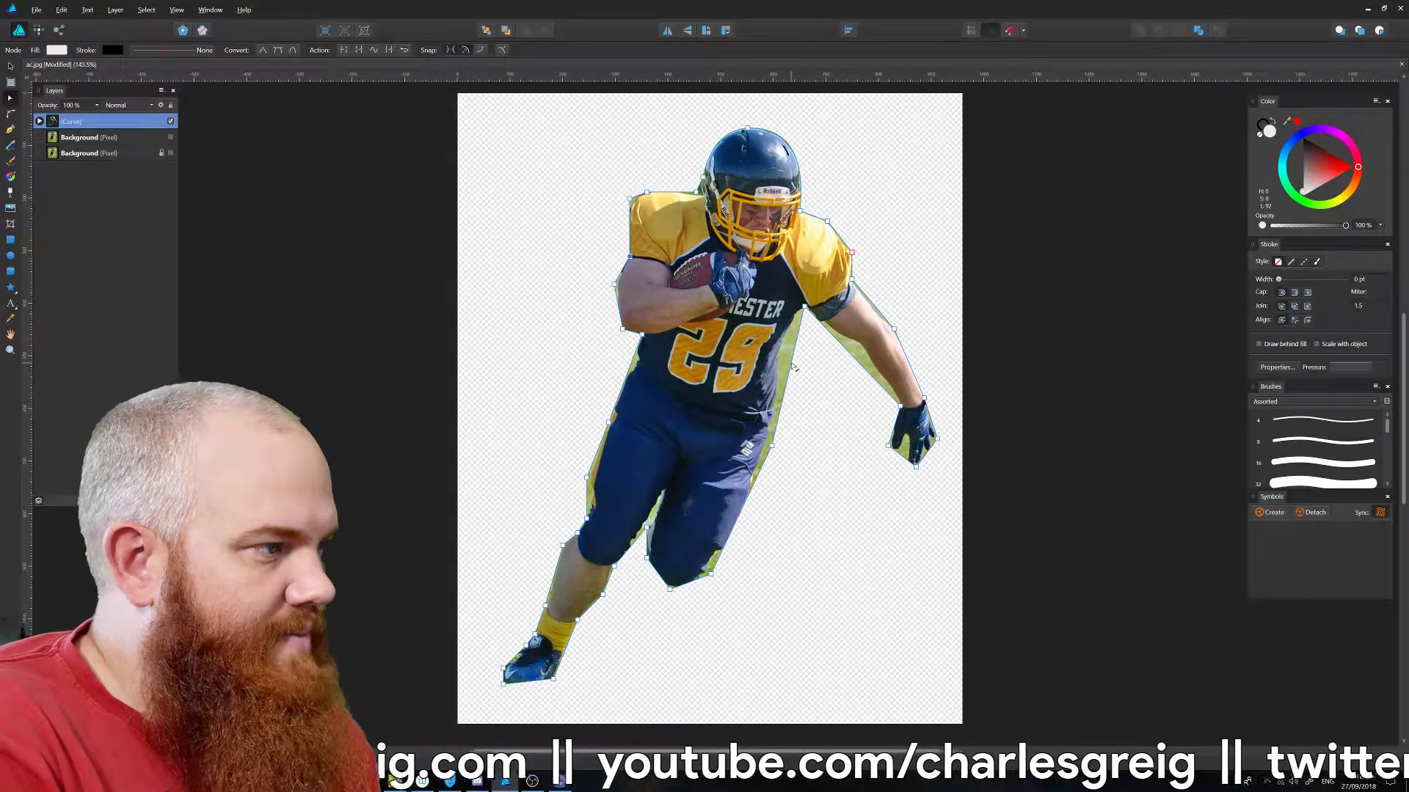
left_click_drag(791, 364, 863, 348)
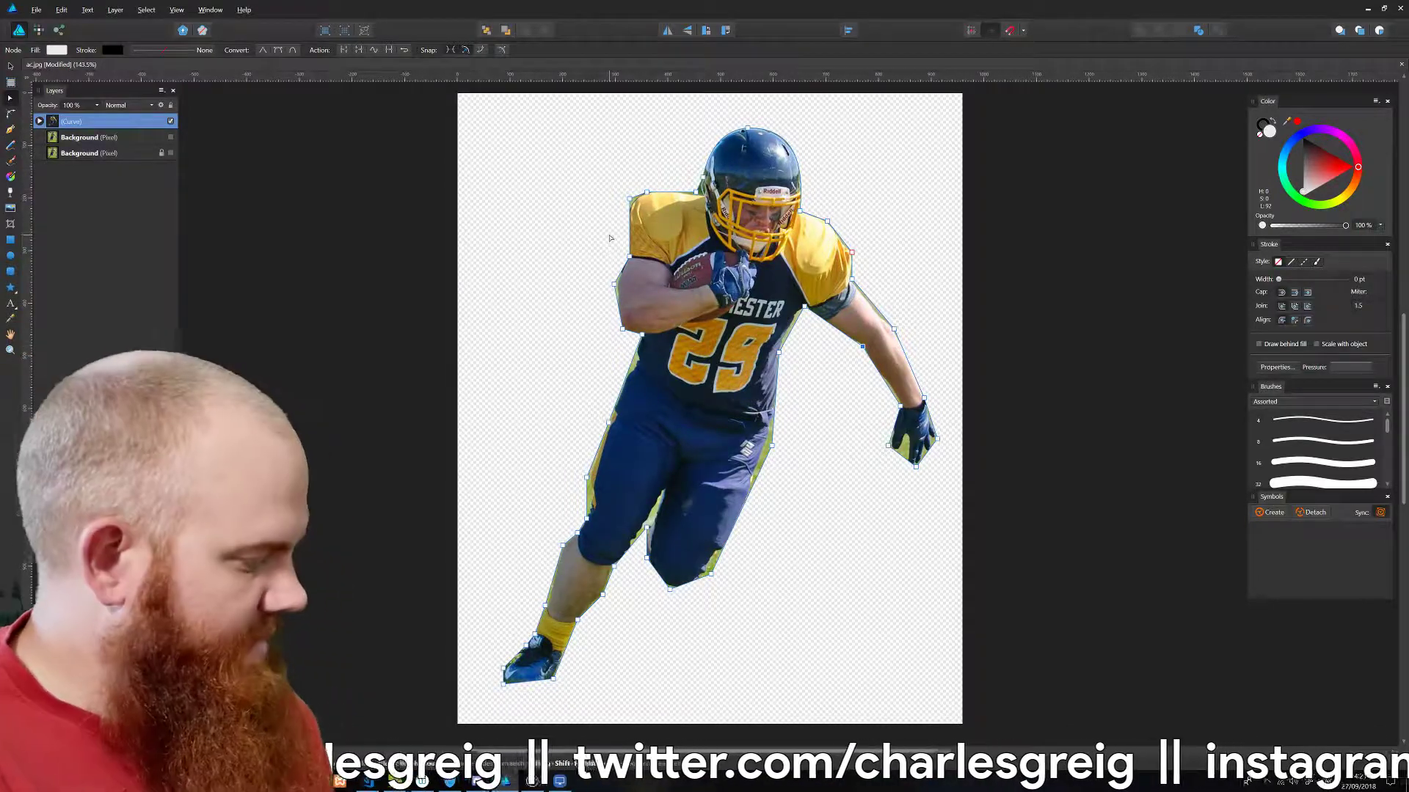
Fit the clipping curve to the rounded outer corner of the shoulder pad above the ball-carrying arm.
key("ctrl+plus")
key("ctrl+plus")
key("ctrl+plus")
key("ctrl+plus")
key("ctrl+plus")
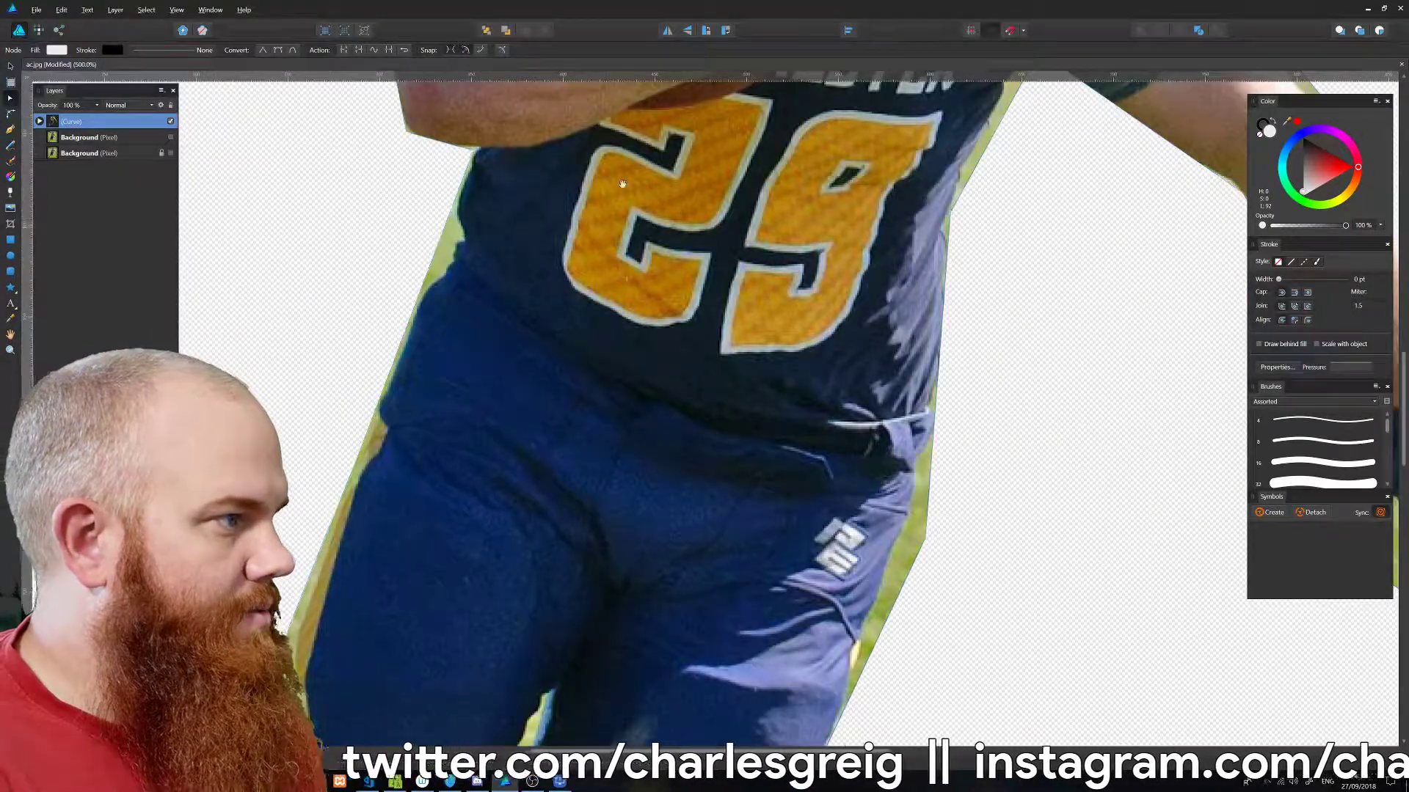
left_click_drag(622, 189, 659, 633)
left_click_drag(538, 258, 707, 343)
left_click_drag(695, 286, 702, 359)
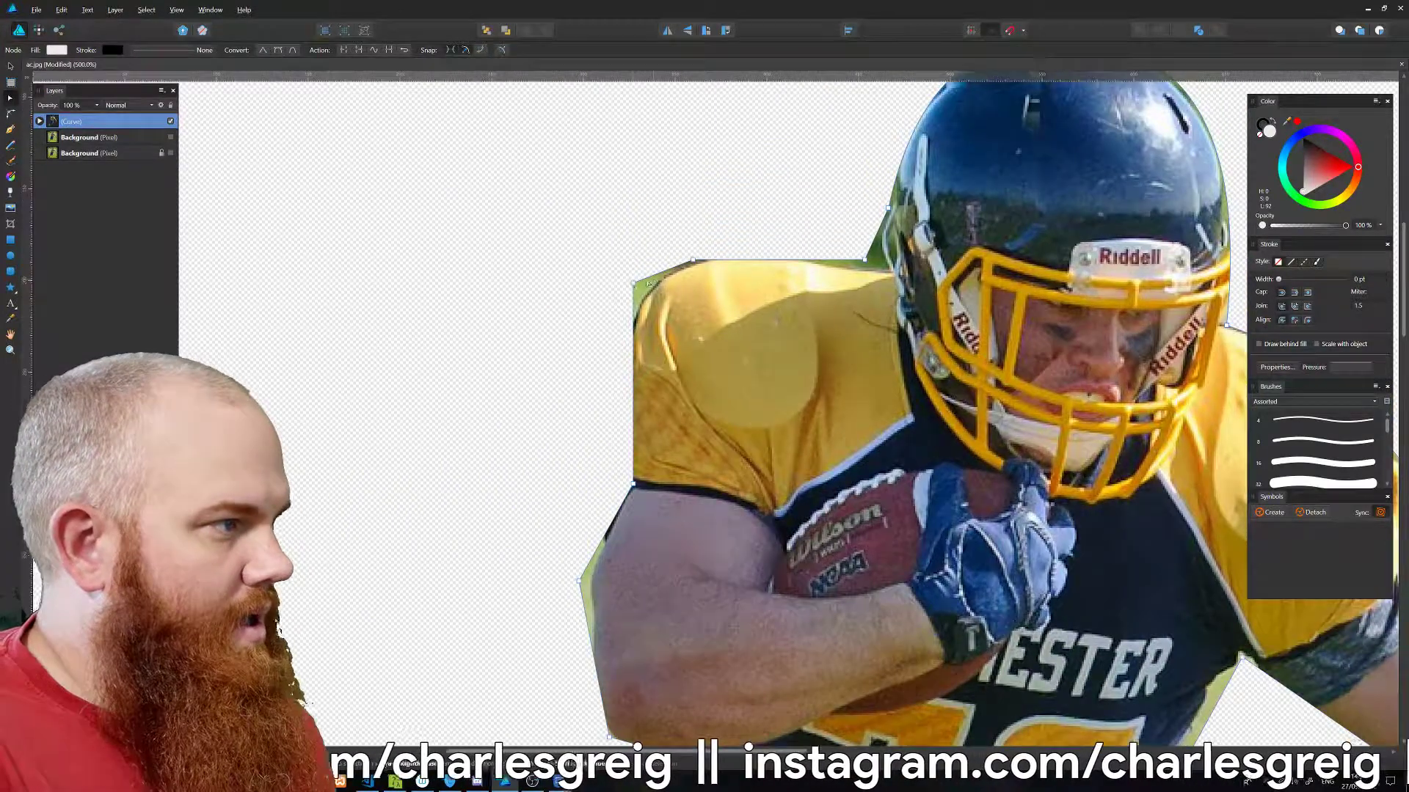
left_click_drag(638, 295, 666, 277)
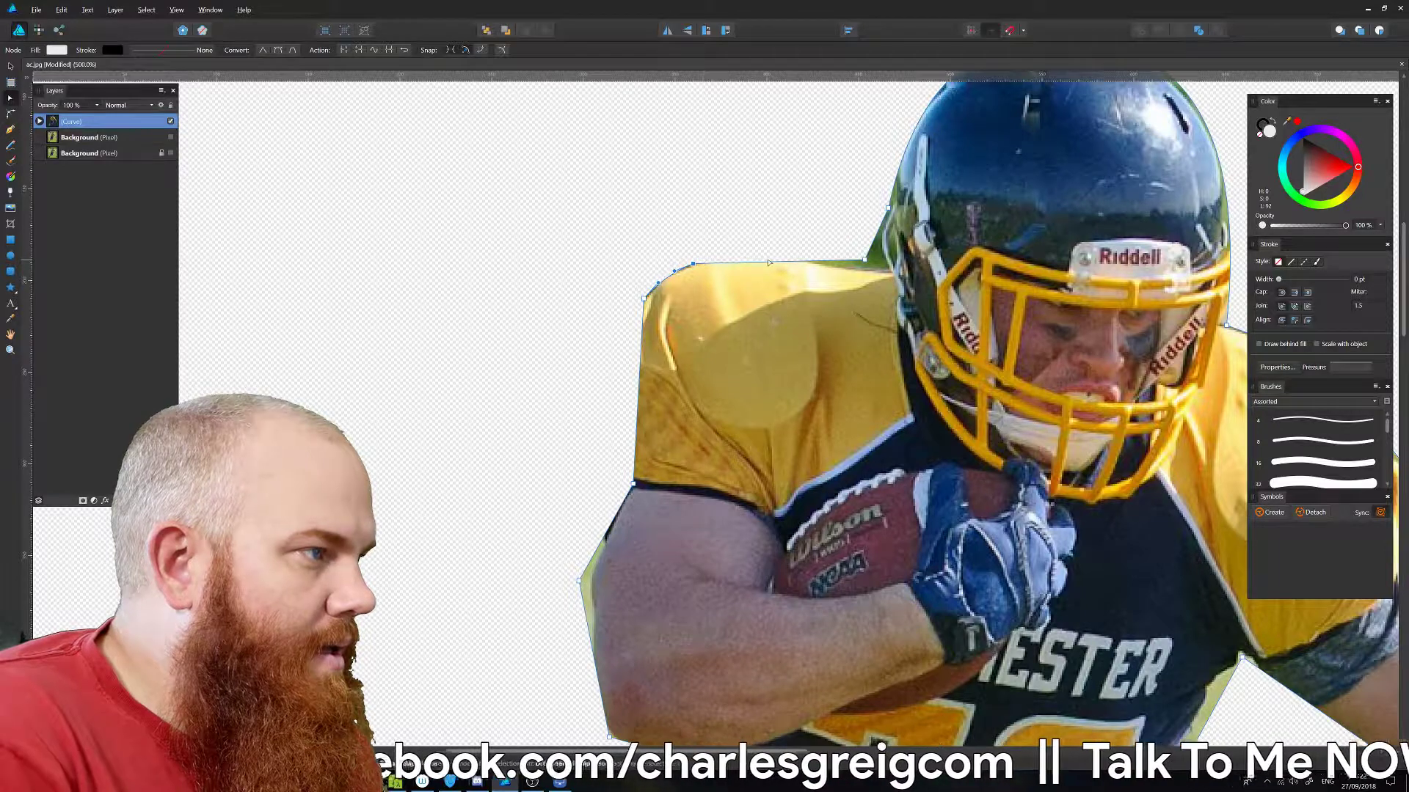
Shape the clipping curve along the top edge of that shoulder pad up to the side of the helmet.
left_click_drag(864, 261, 888, 271)
left_click_drag(760, 271, 756, 261)
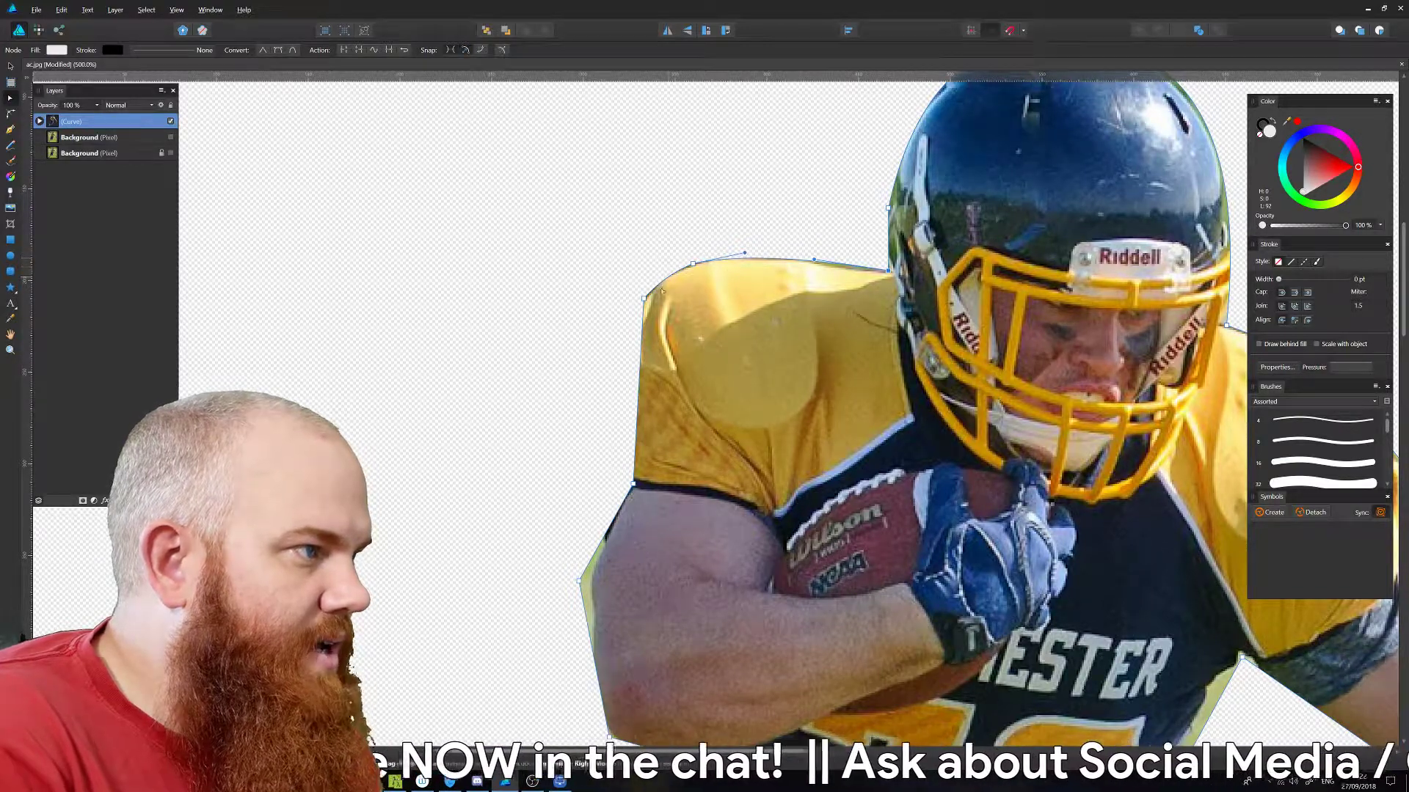
left_click(812, 262)
left_click_drag(849, 270, 854, 273)
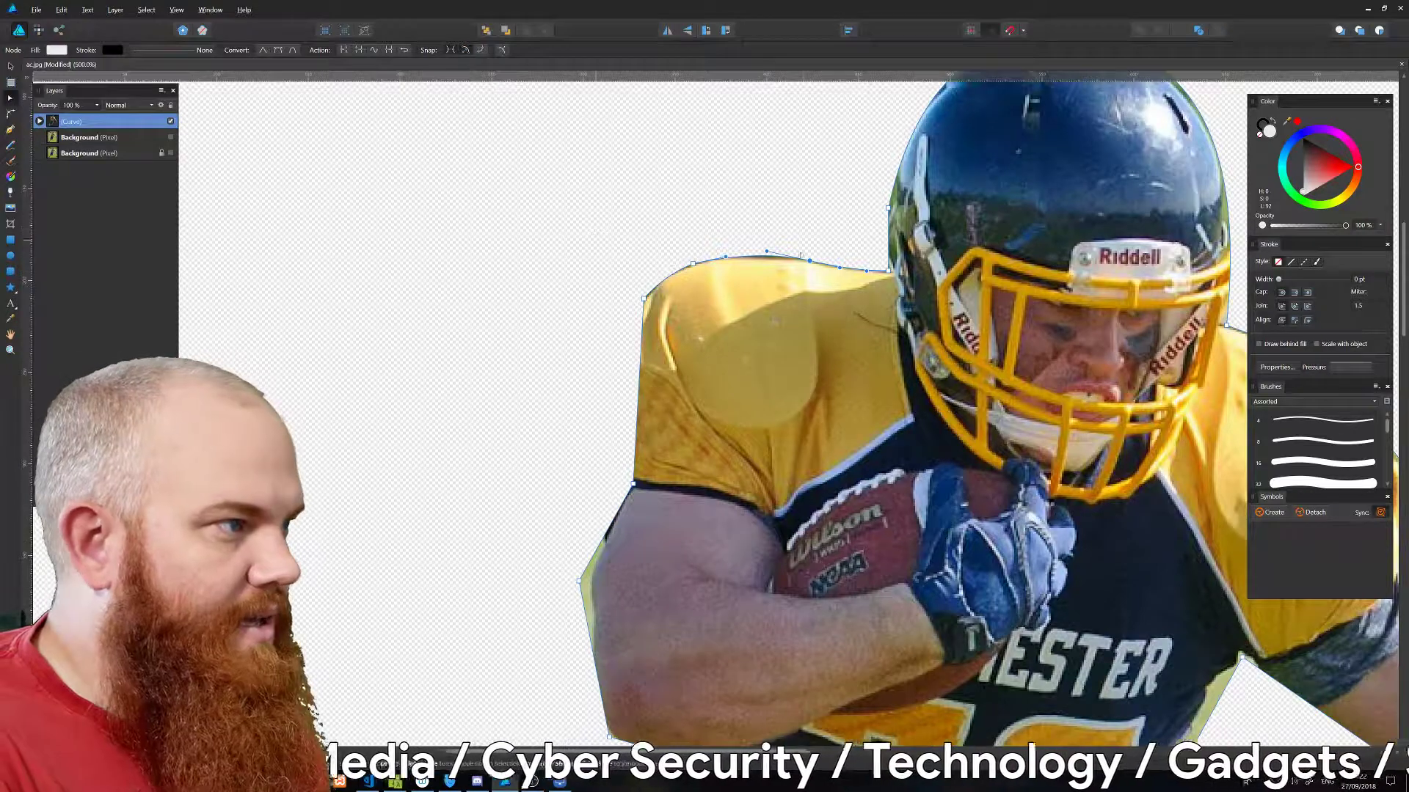
mouse_move(767, 252)
left_mouse_down()
mouse_move(794, 264)
mouse_move(735, 255)
mouse_move(751, 256)
left_mouse_up()
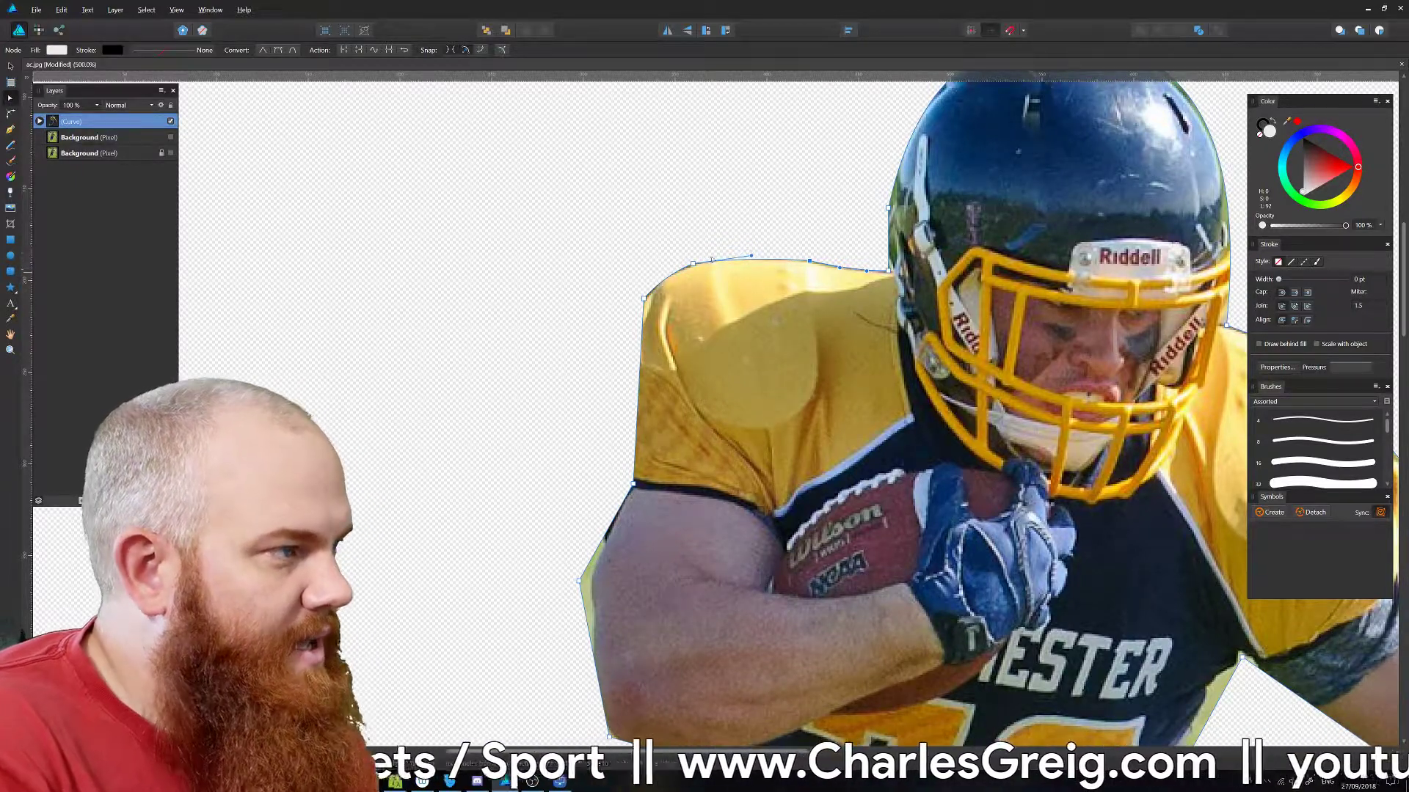
Bow the clipping curve outward along the yellow sleeve so the outer edge of the shoulder pad is included.
left_click_drag(638, 412, 612, 432)
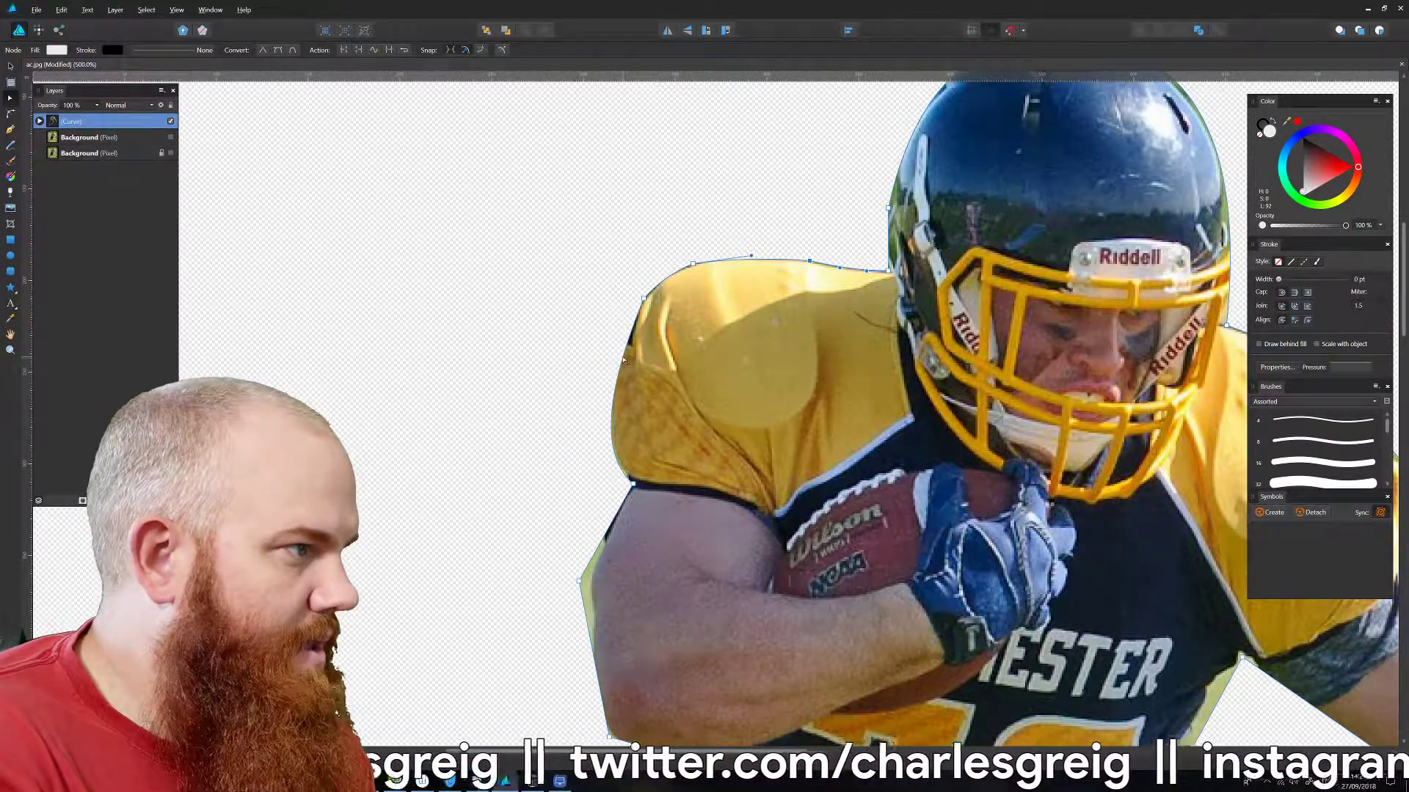
left_click_drag(623, 360, 610, 359)
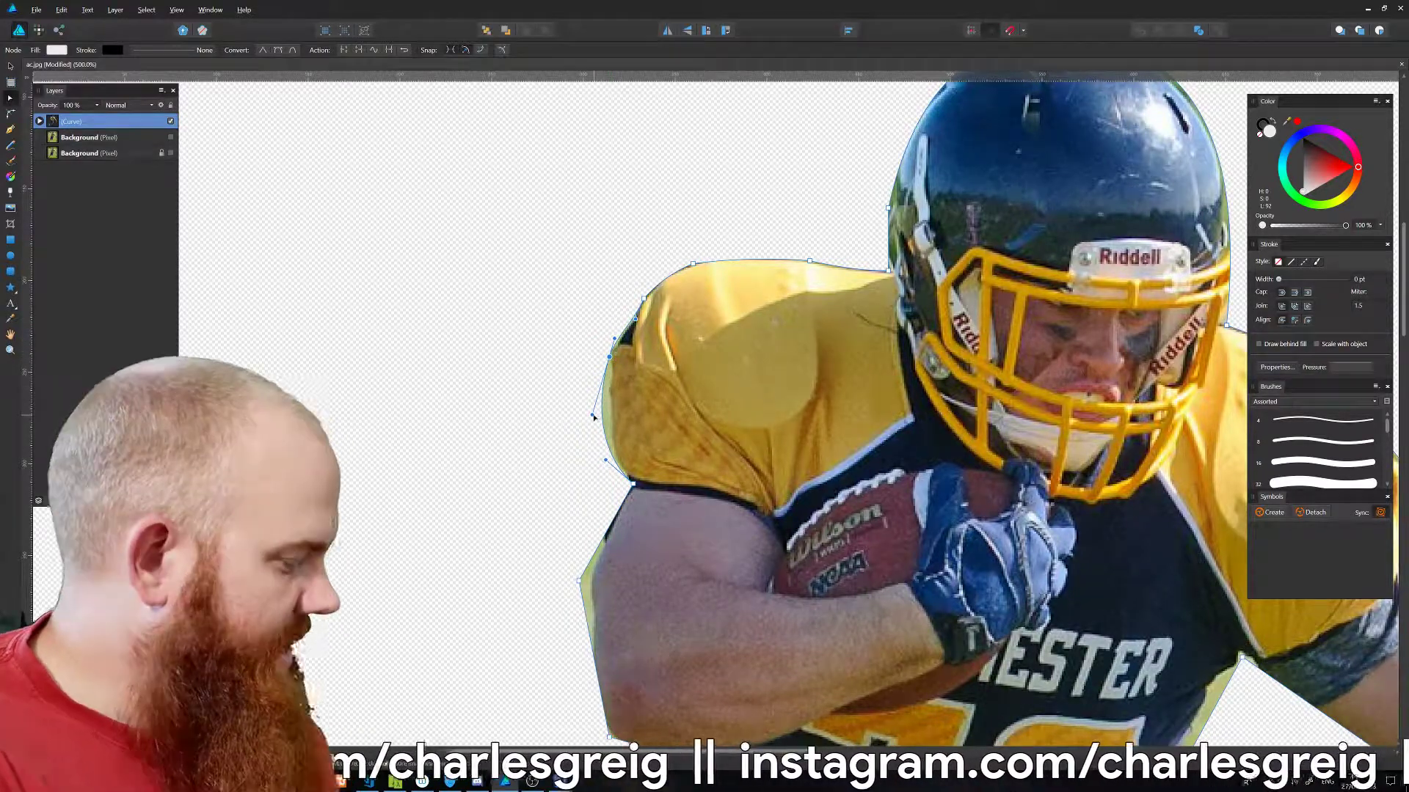
left_click(591, 417, "alt")
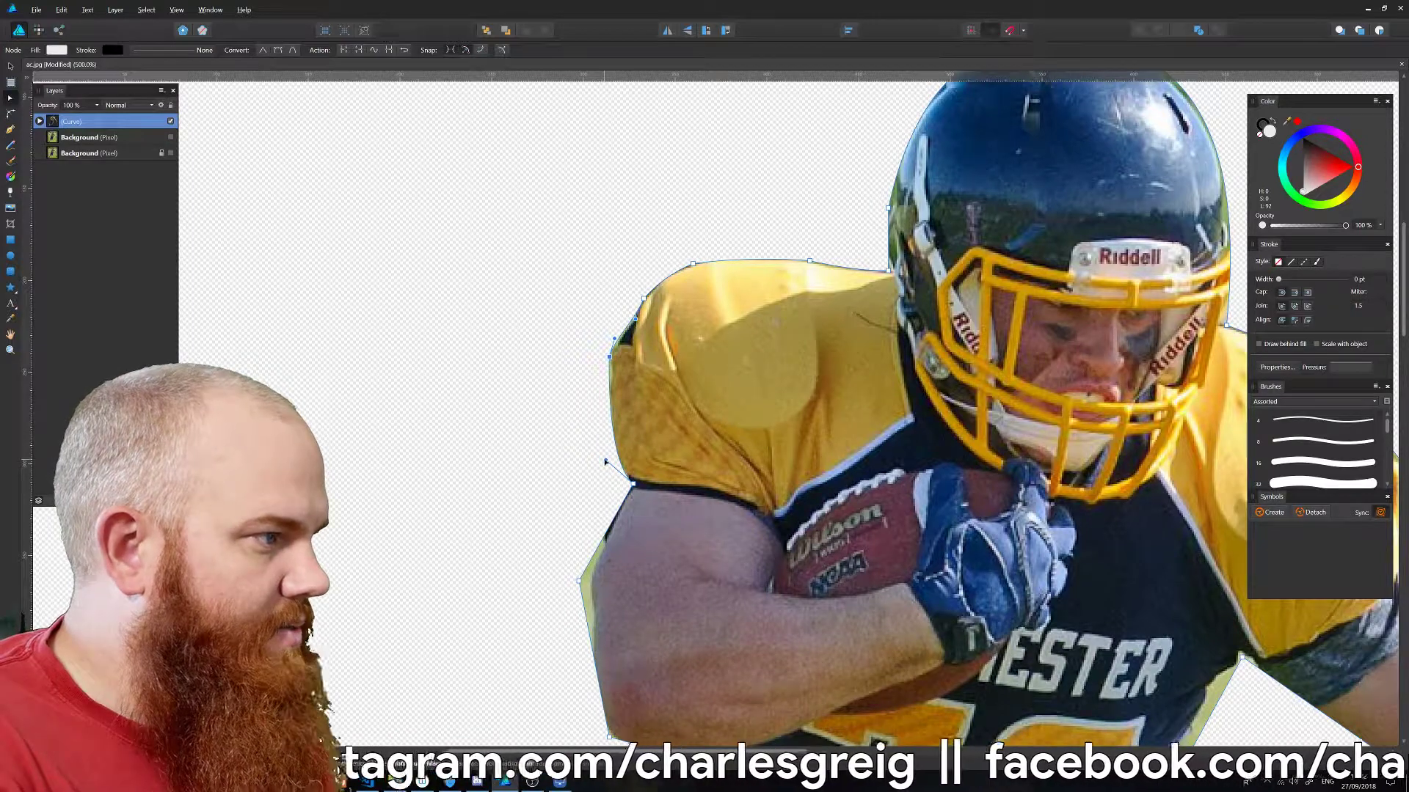
mouse_move(603, 456)
left_mouse_down()
mouse_move(586, 443)
mouse_move(600, 450)
left_mouse_up()
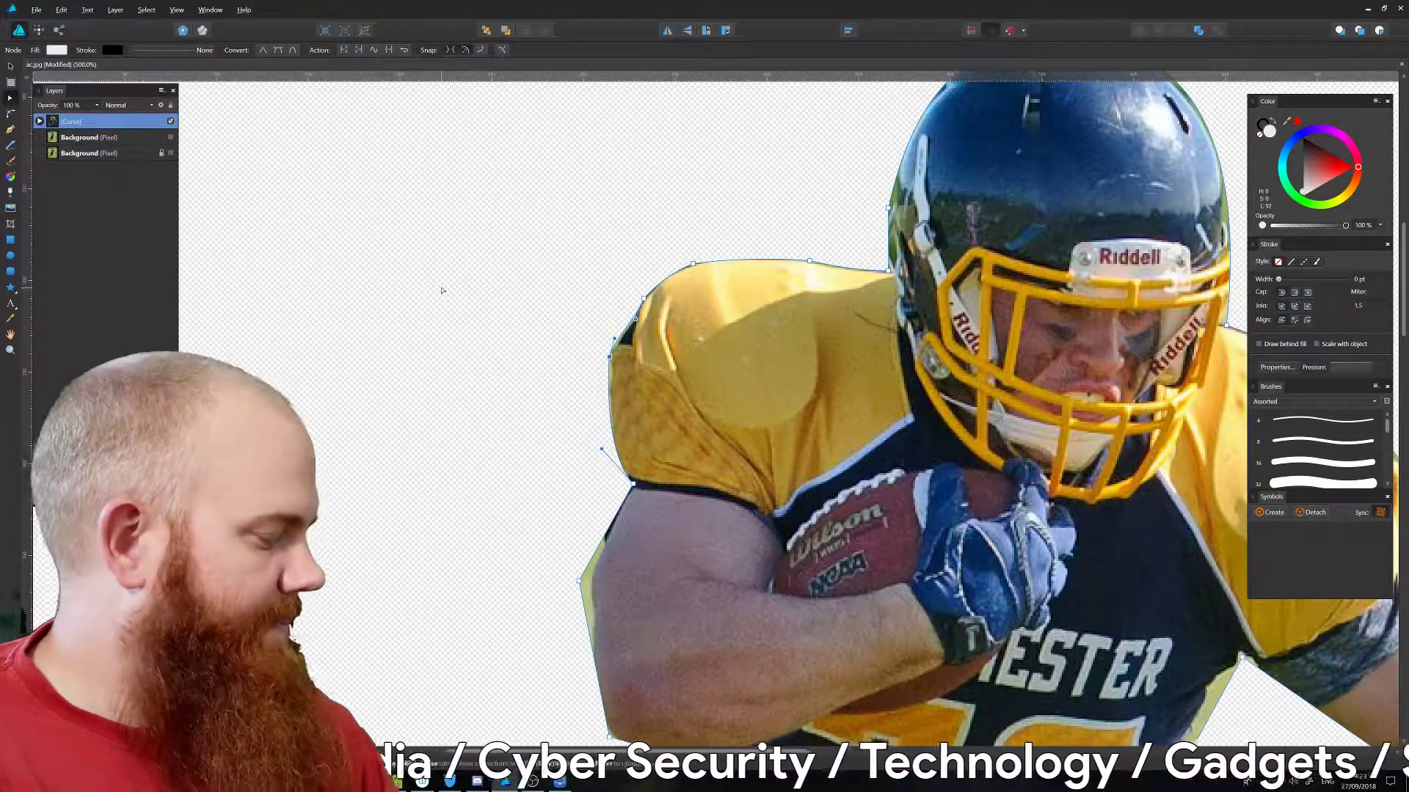
Reposition and slightly resize the cut-out player on the transparent canvas with the Move tool.
key("ctrl+minus")
key("ctrl+minus")
key("ctrl+minus")
key("ctrl+minus")
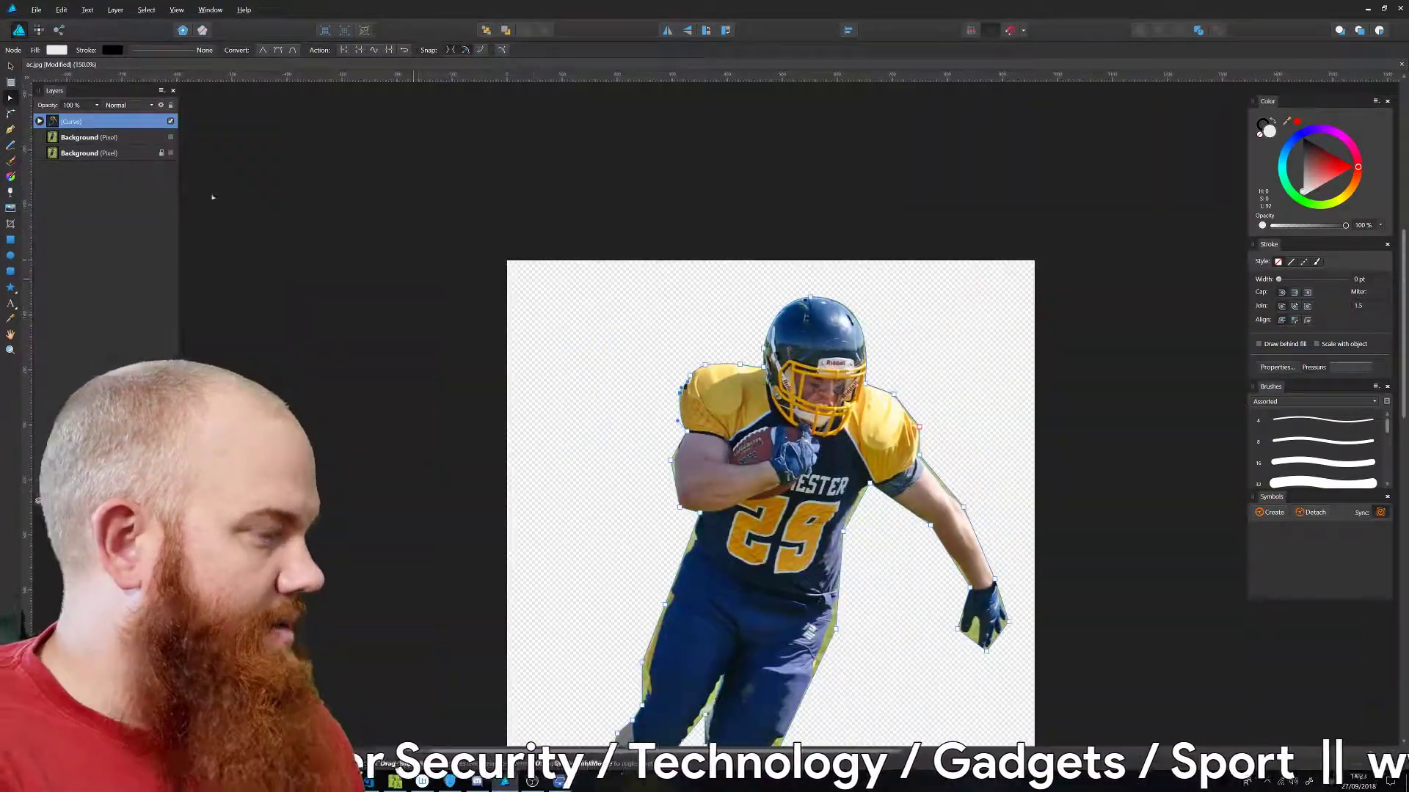
left_click(10, 66)
mouse_move(763, 440)
left_mouse_down()
mouse_move(656, 397)
mouse_move(813, 400)
mouse_move(664, 276)
mouse_move(939, 339)
mouse_move(766, 456)
mouse_move(764, 428)
left_mouse_up()
left_click_drag(1002, 232, 1045, 303)
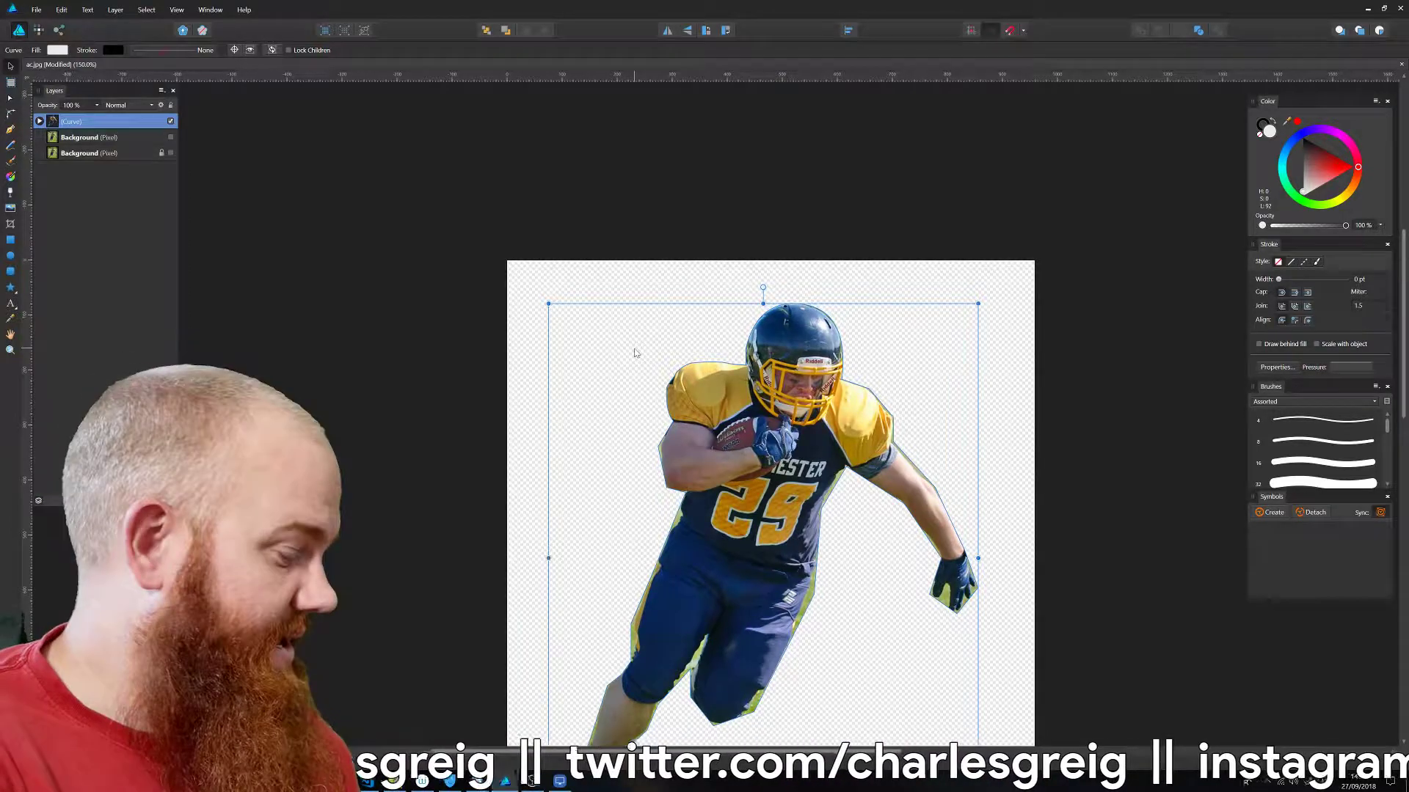
Hide the clipped curve layer and show the unlocked Background pixel layer.
left_click(171, 121)
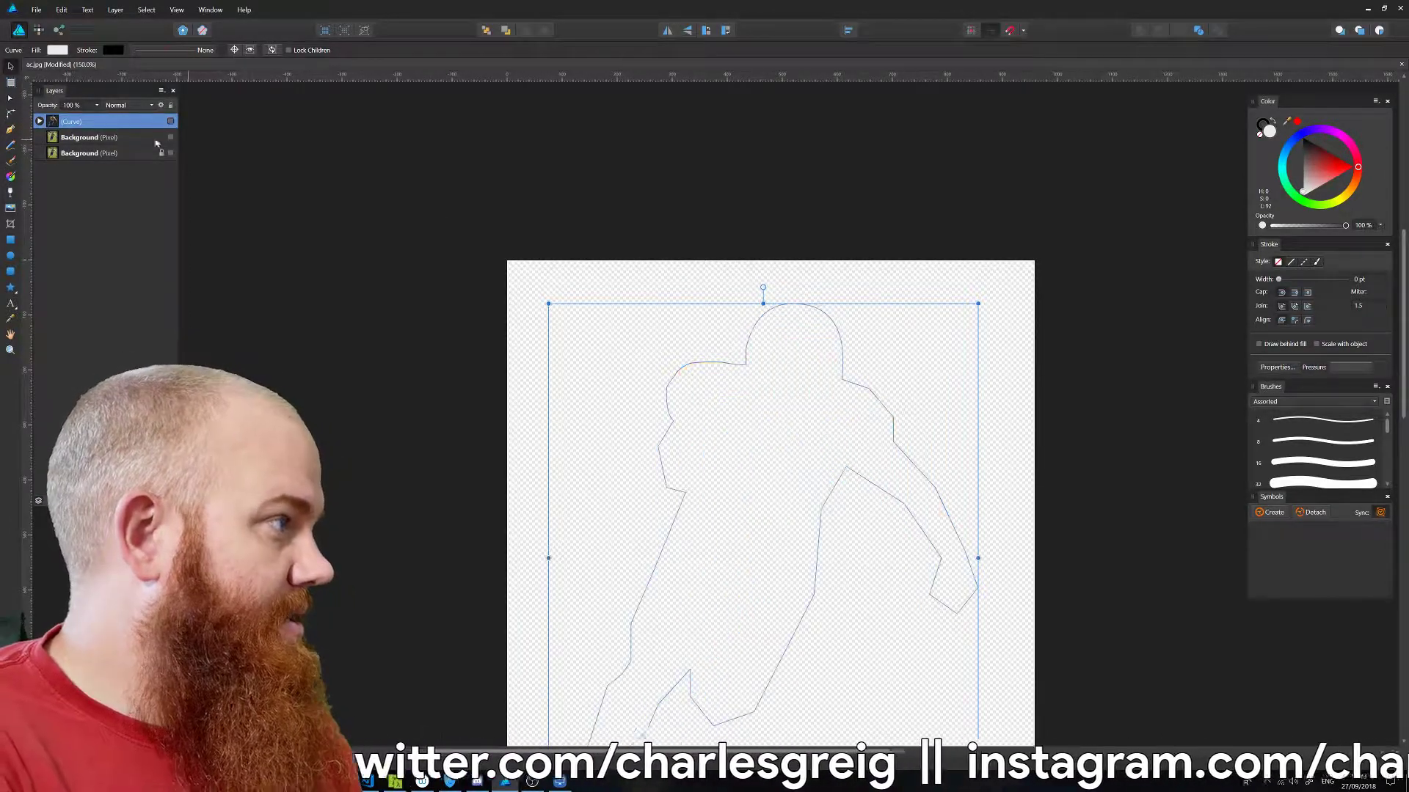
left_click(98, 138)
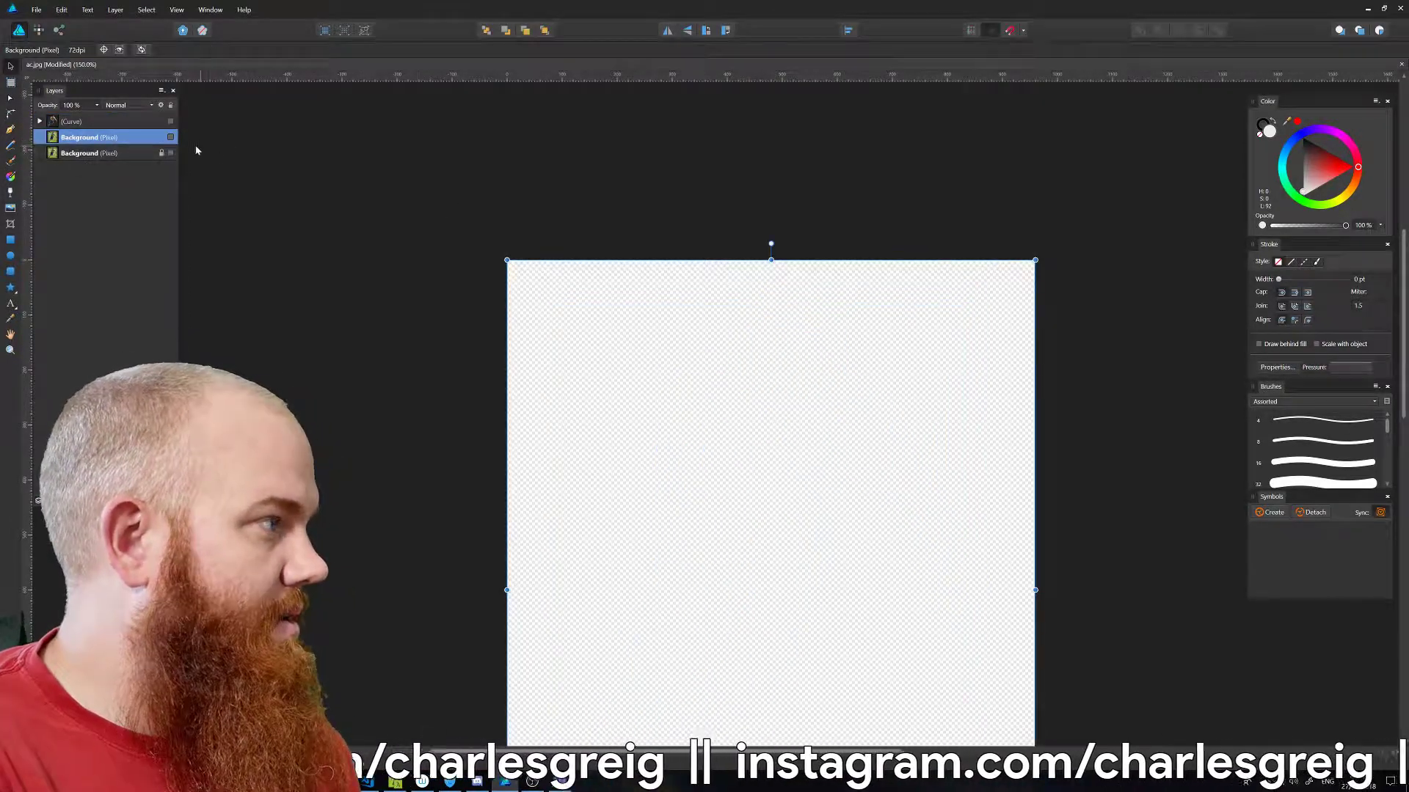
left_click(170, 137)
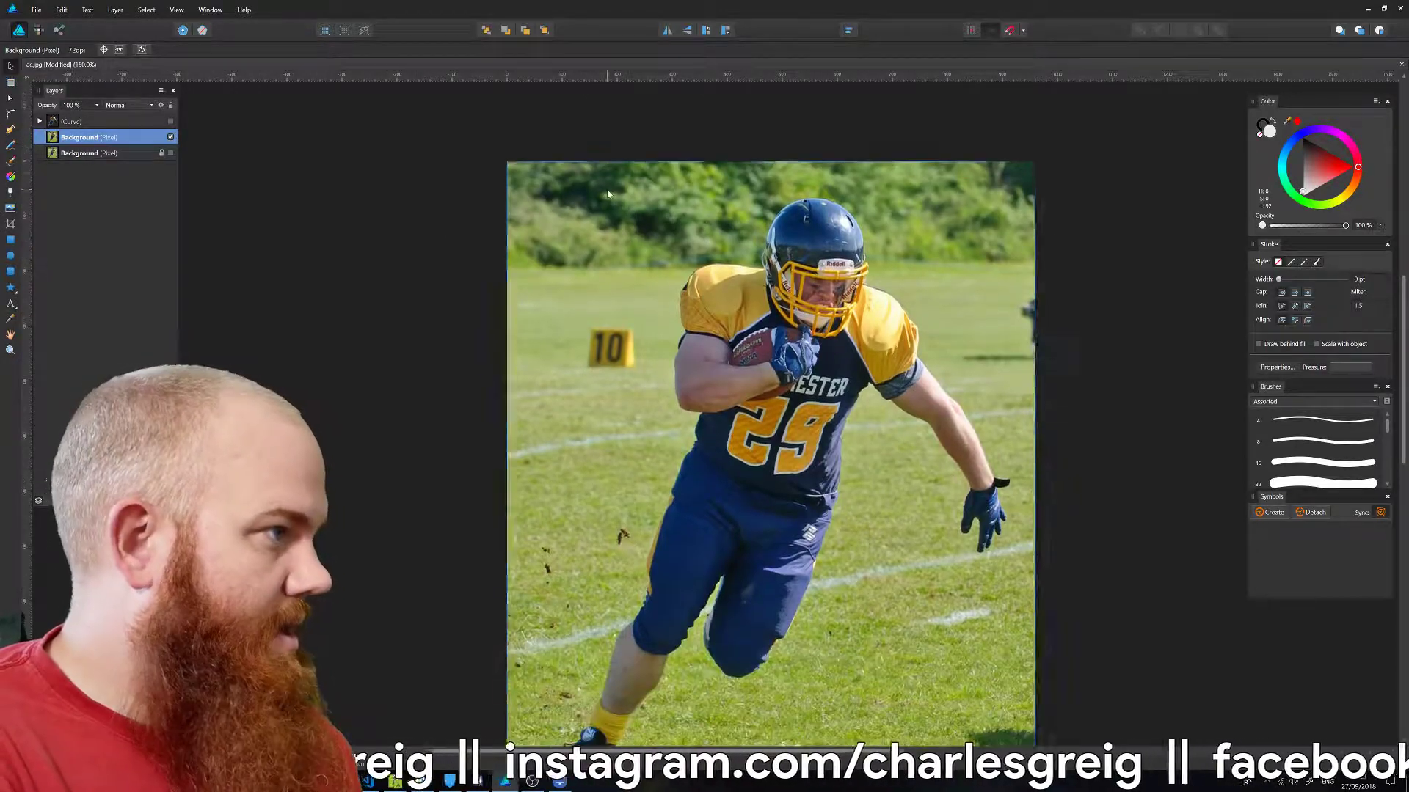
Switch to the Pixel Persona and activate the Freehand Selection tool.
scroll(607, 193, "down", 4)
scroll(608, 193, "up", 3)
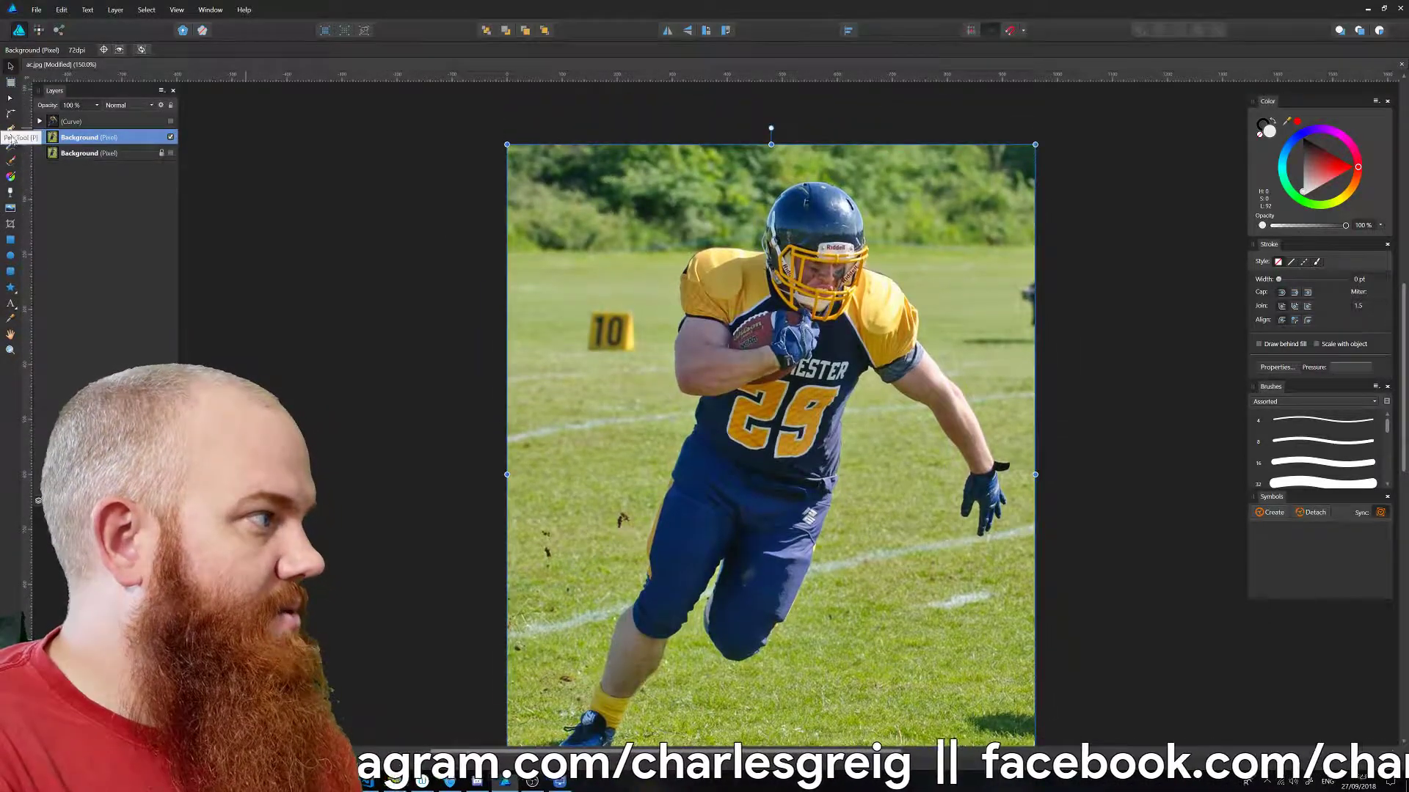
key("ctrl+2")
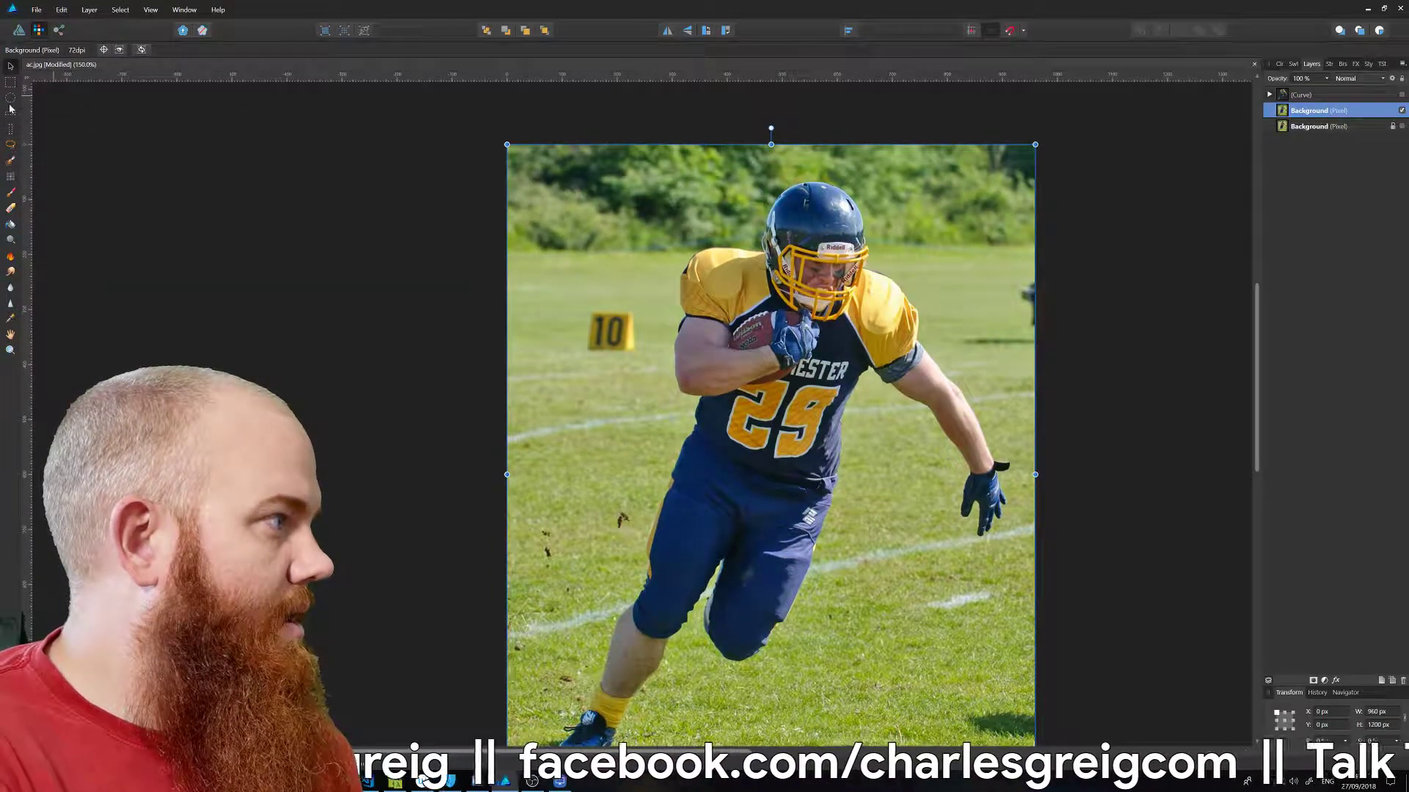
left_click(10, 143)
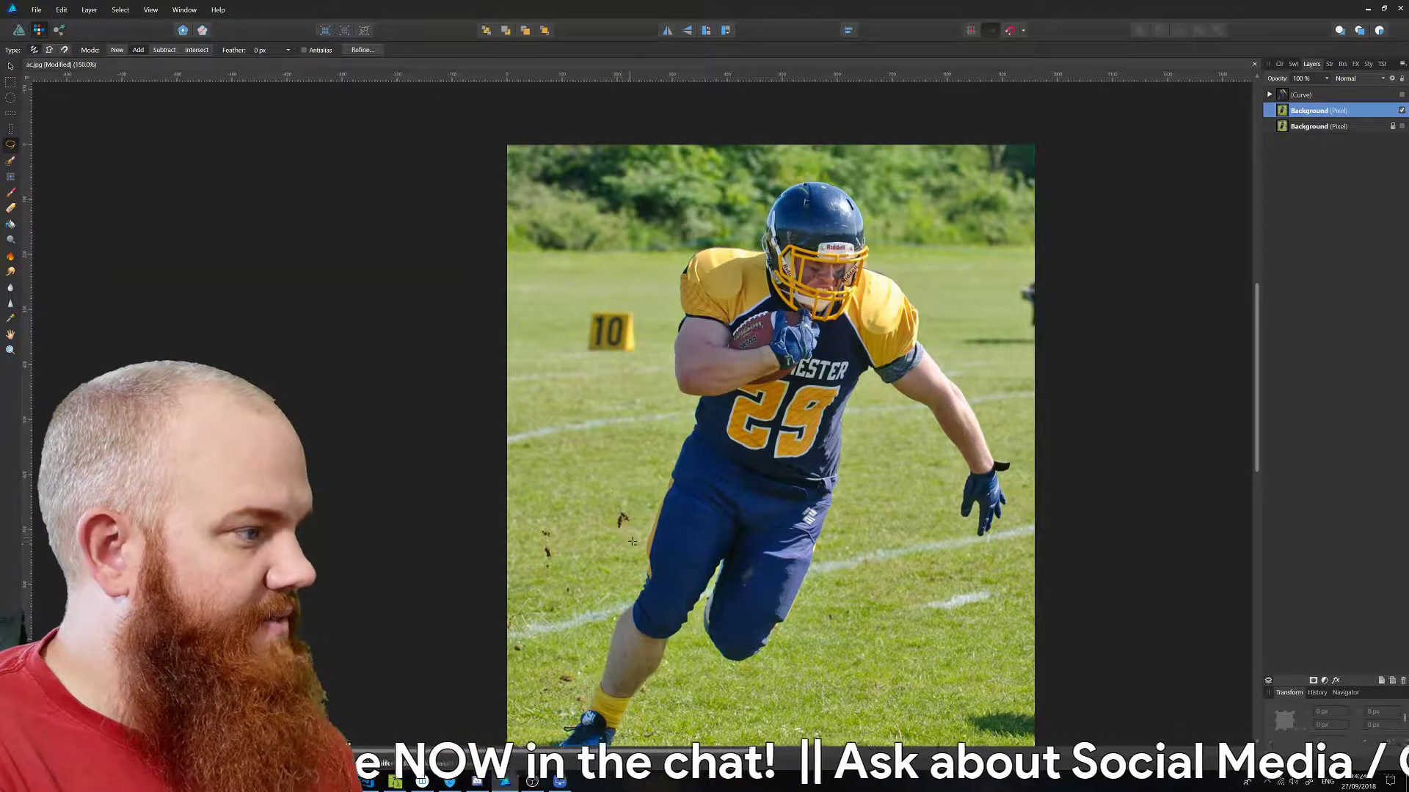
Draw a loose freehand selection around the whole player, and deselect it.
mouse_move(633, 548)
left_mouse_down()
mouse_move(671, 460)
mouse_move(670, 407)
left_mouse_up()
mouse_move(673, 250)
left_mouse_down()
mouse_move(716, 209)
mouse_move(782, 183)
mouse_move(861, 191)
mouse_move(894, 234)
left_mouse_up()
mouse_move(994, 413)
left_mouse_down()
mouse_move(1030, 474)
mouse_move(989, 588)
left_mouse_up()
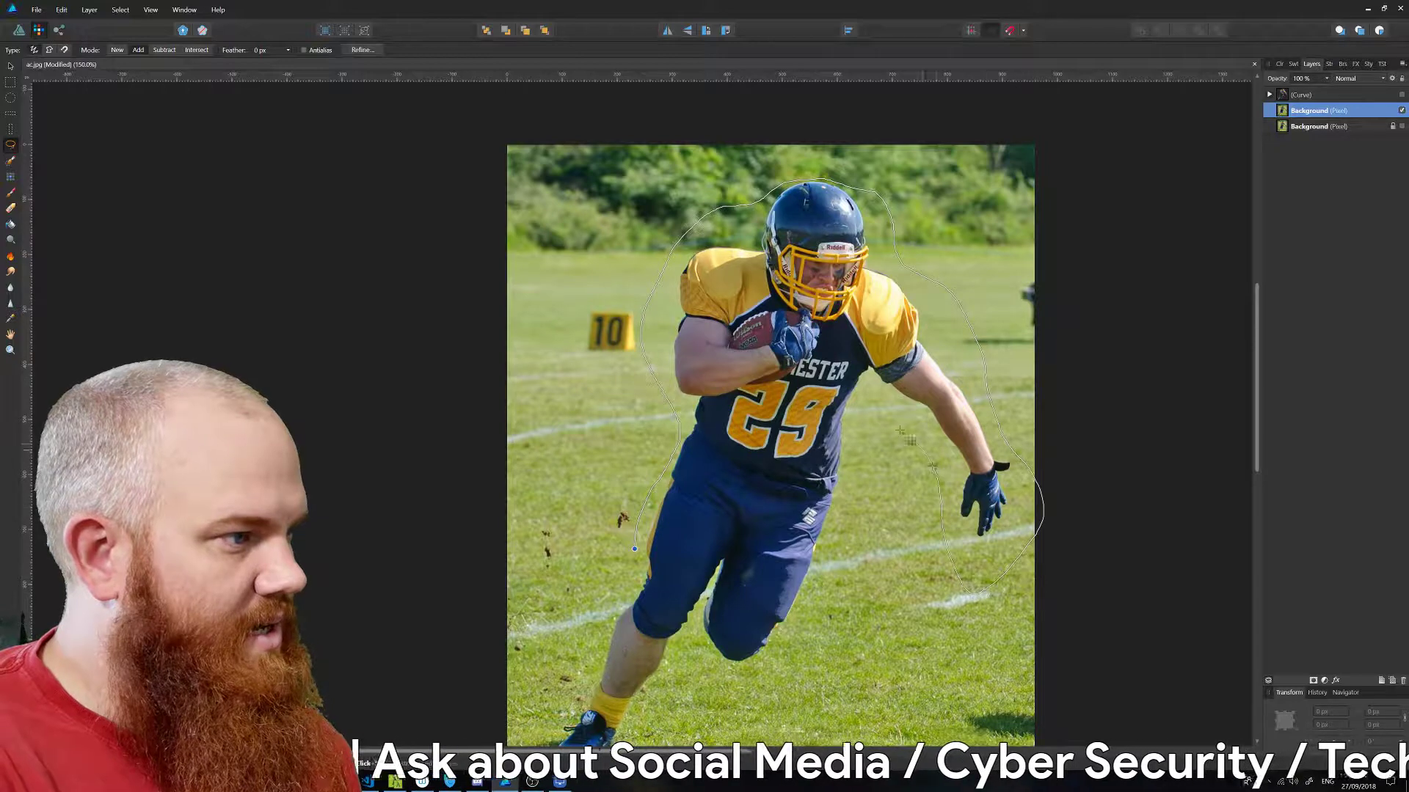
mouse_move(900, 432)
left_mouse_down()
mouse_move(866, 434)
mouse_move(849, 588)
mouse_move(801, 684)
mouse_move(726, 664)
mouse_move(671, 689)
mouse_move(646, 738)
left_mouse_up()
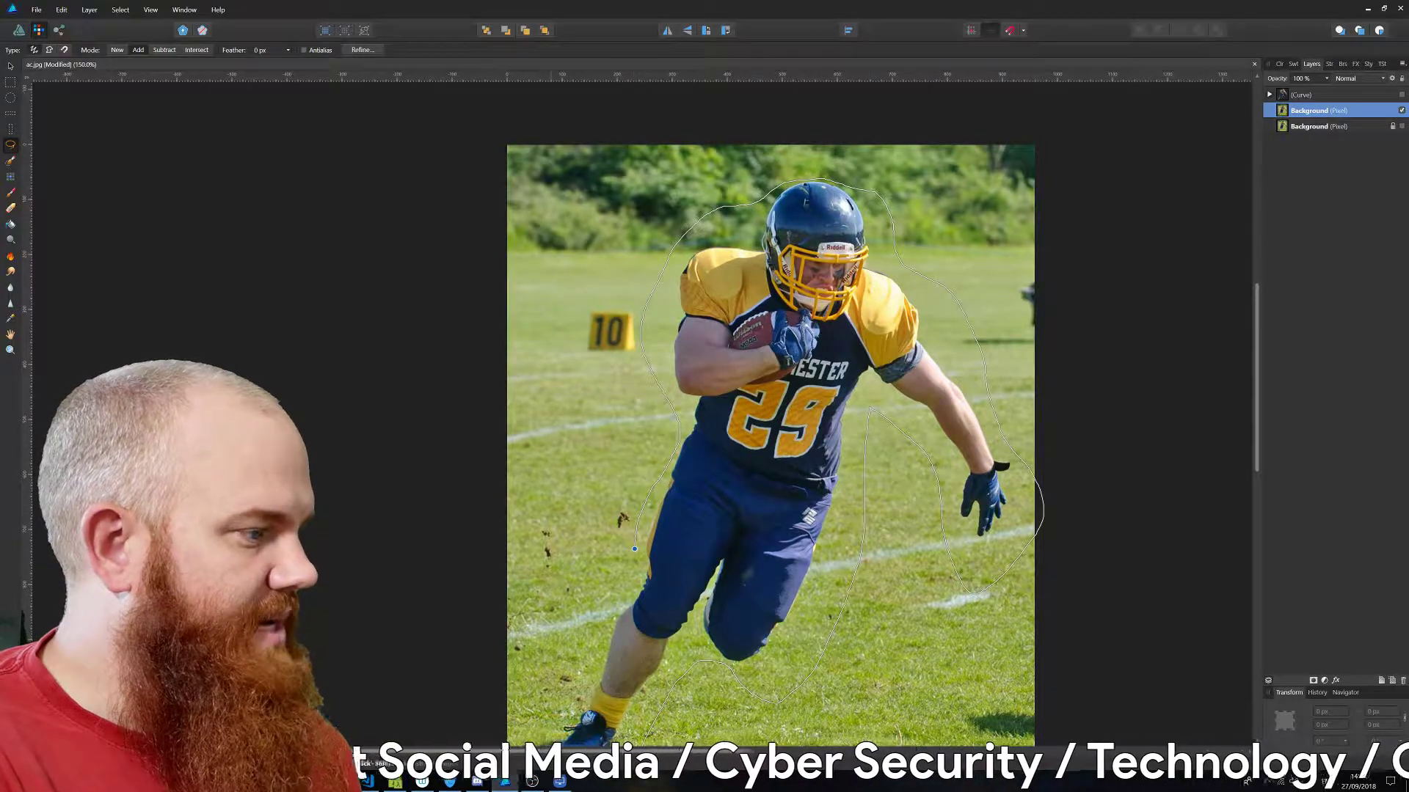
left_click_drag(634, 549, 638, 448)
scroll(639, 448, "down", 3)
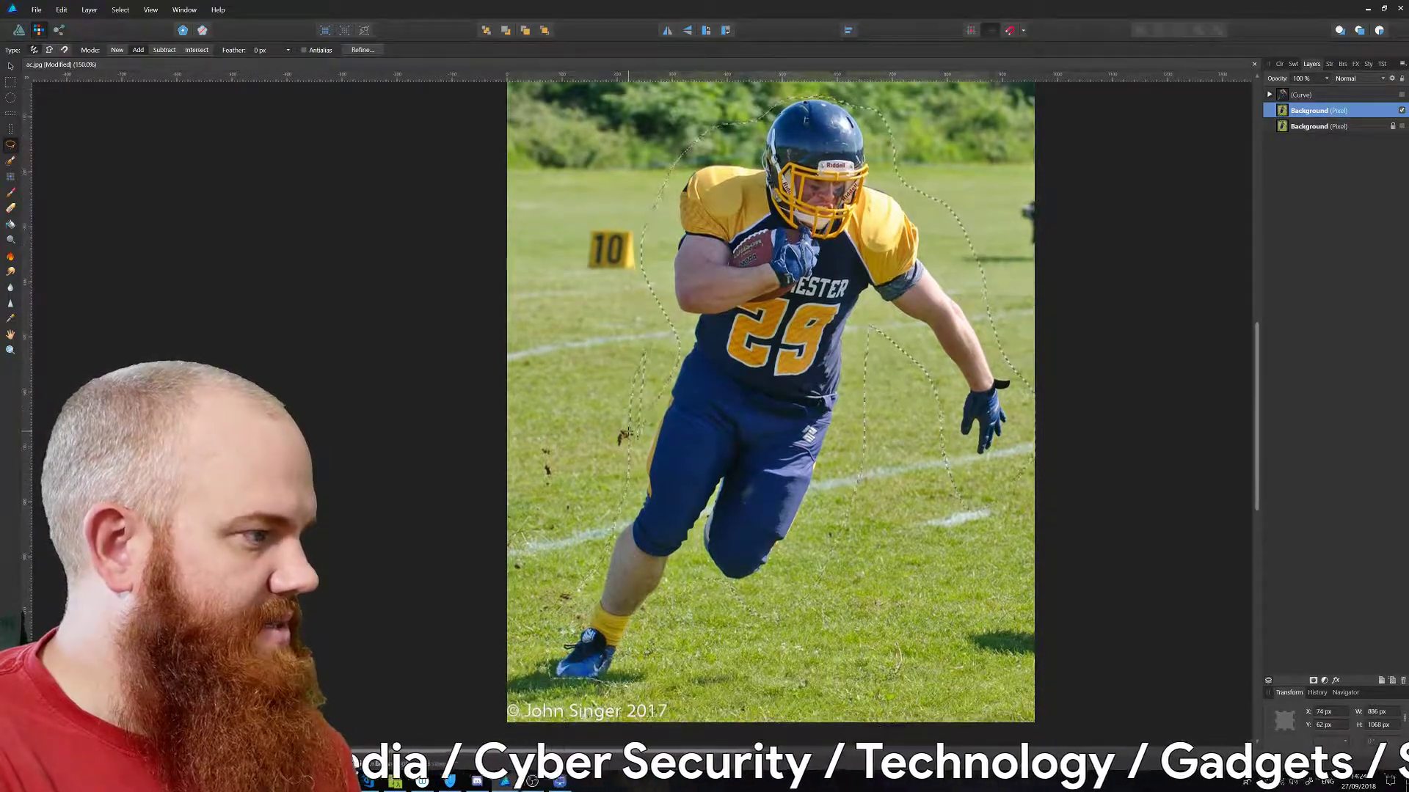
scroll(644, 355, "up", 1)
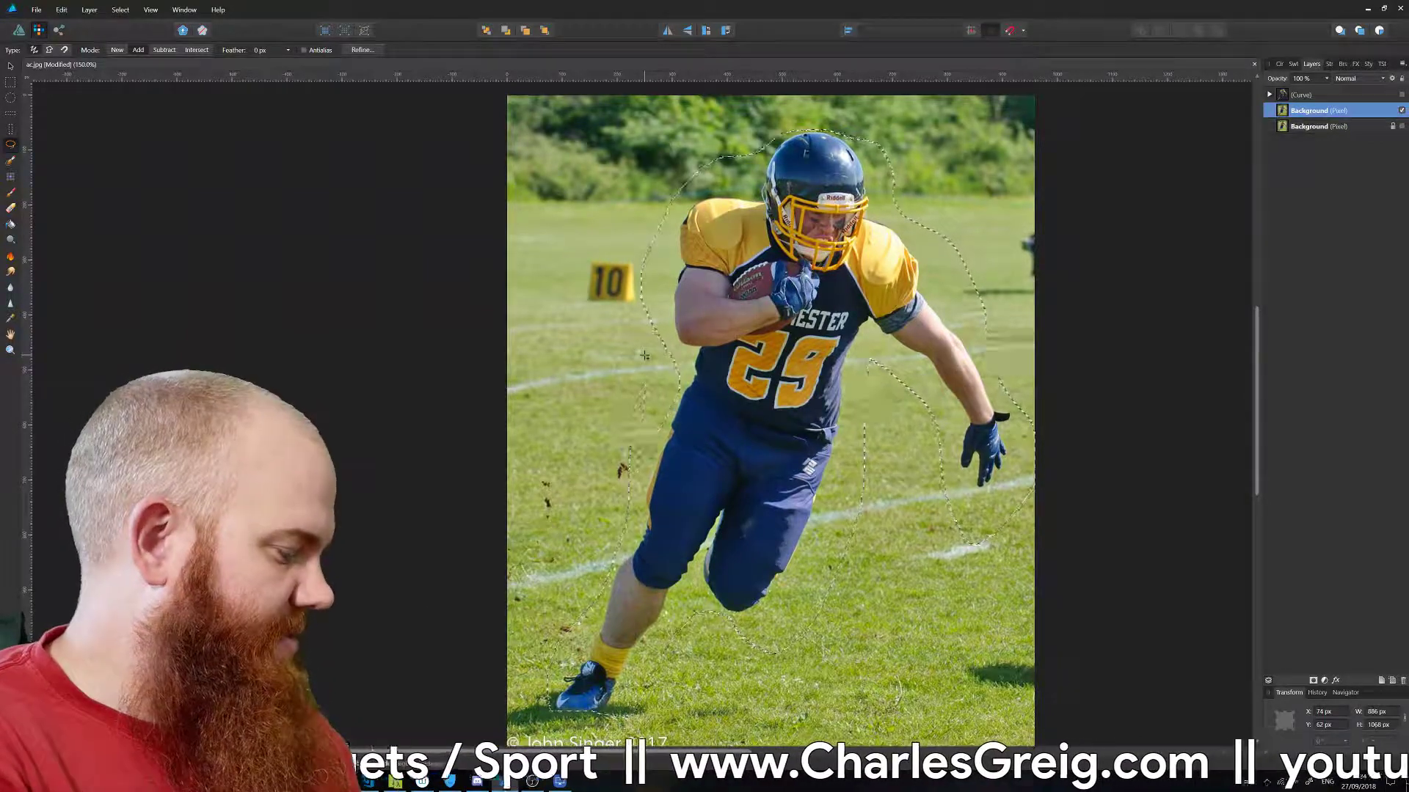
key("ctrl+d")
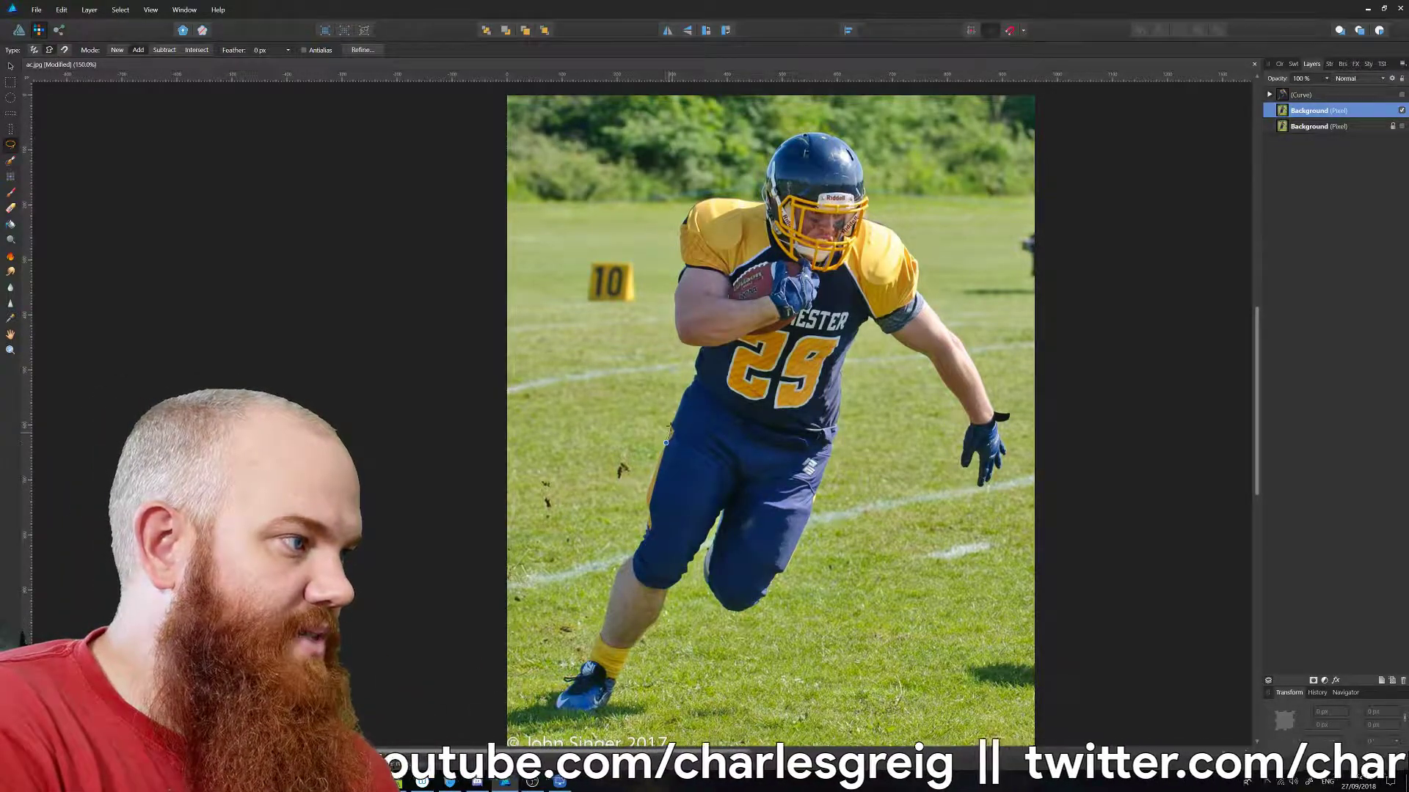
Trace a close-fitting selection around the player's entire outline, starting and closing at the hip of the extended leg.
mouse_move(691, 379)
left_mouse_down()
mouse_move(677, 335)
mouse_move(683, 281)
mouse_move(672, 293)
mouse_move(691, 202)
mouse_move(758, 200)
mouse_move(776, 148)
mouse_move(836, 135)
mouse_move(813, 131)
mouse_move(861, 164)
mouse_move(866, 219)
mouse_move(914, 260)
mouse_move(926, 306)
mouse_move(1004, 417)
mouse_move(1006, 457)
mouse_move(978, 487)
mouse_move(954, 395)
mouse_move(925, 355)
mouse_move(856, 323)
mouse_move(834, 450)
mouse_move(787, 569)
mouse_move(739, 614)
mouse_move(705, 587)
mouse_move(699, 543)
mouse_move(613, 695)
left_mouse_up()
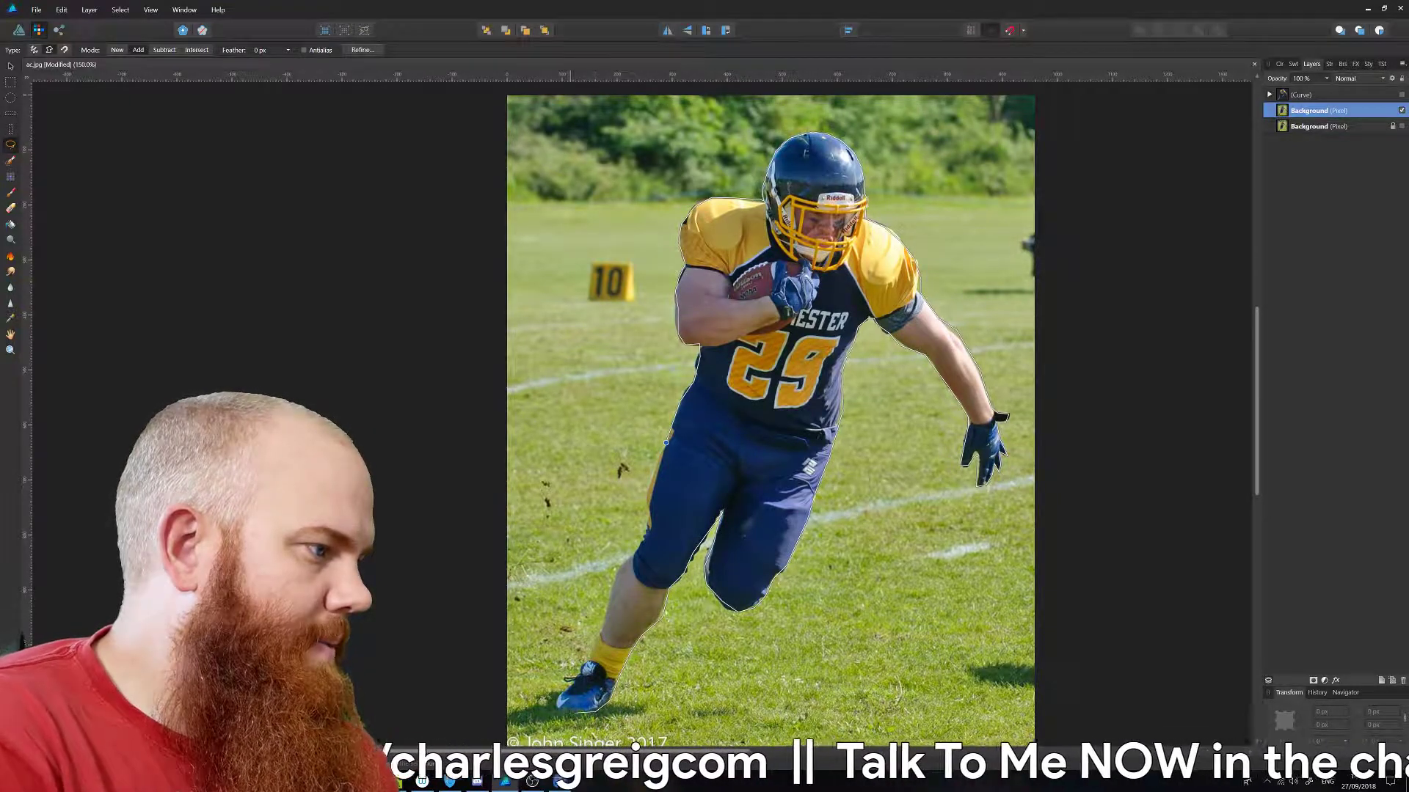
left_click_drag(587, 662, 634, 549)
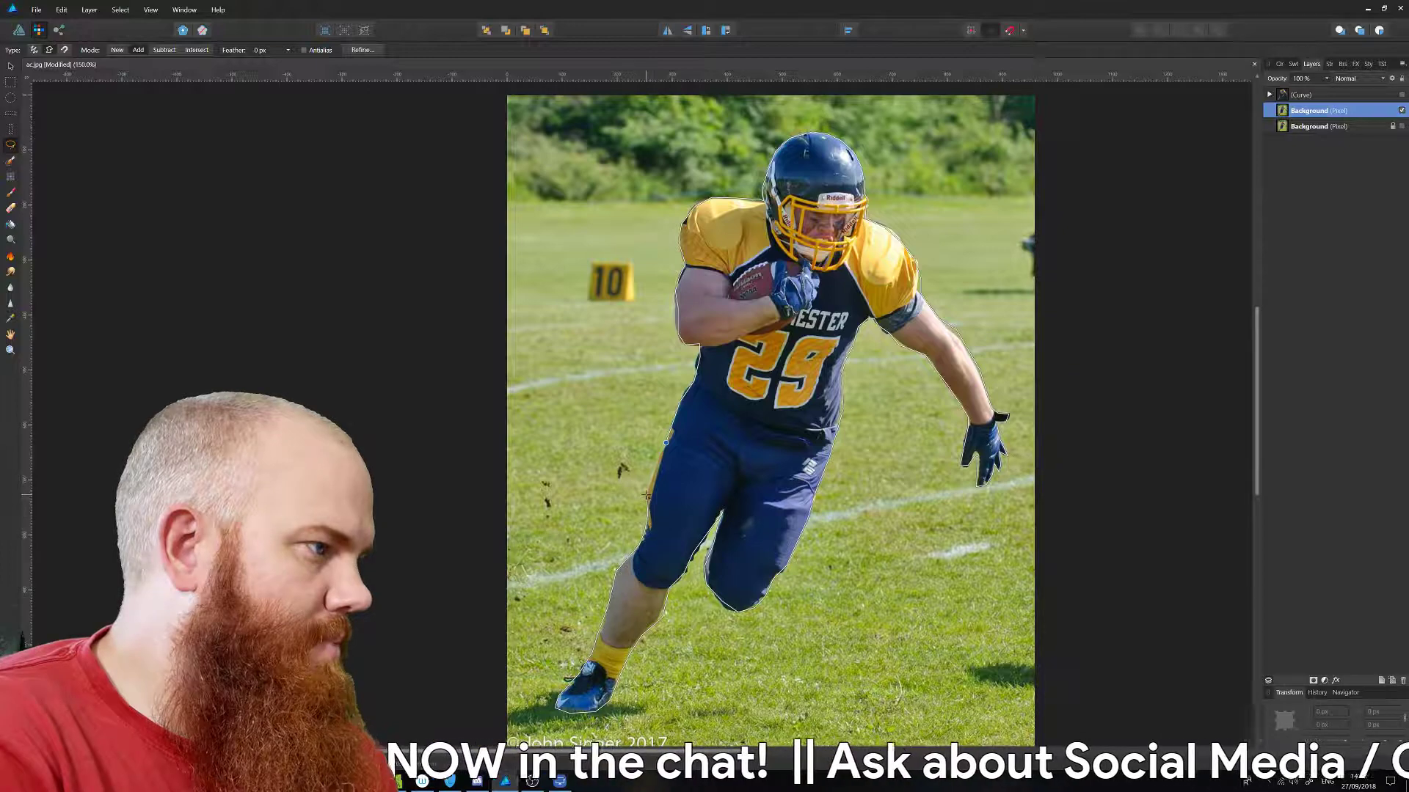
left_click_drag(646, 496, 665, 443)
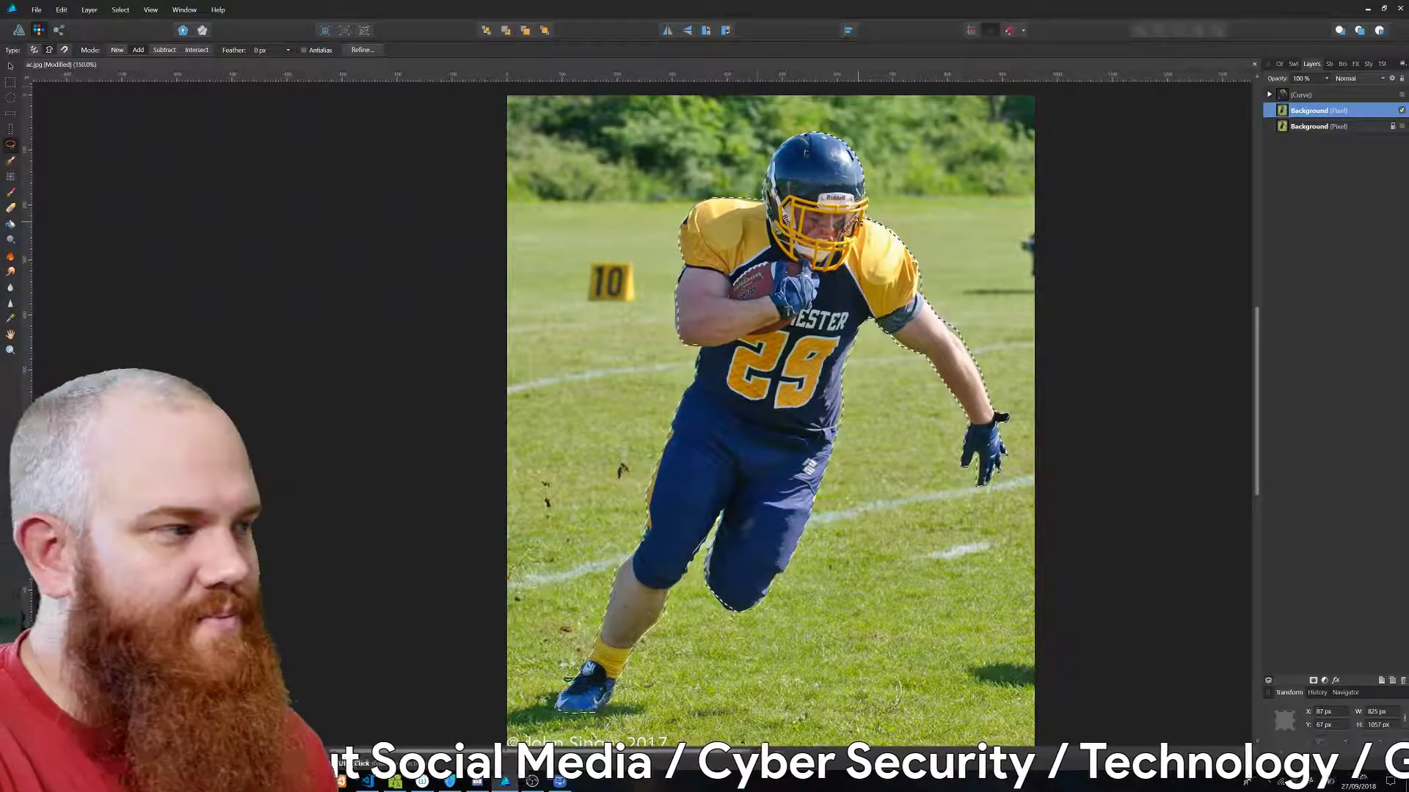
Invert the pixel selection to select the background around the player.
left_click(112, 11)
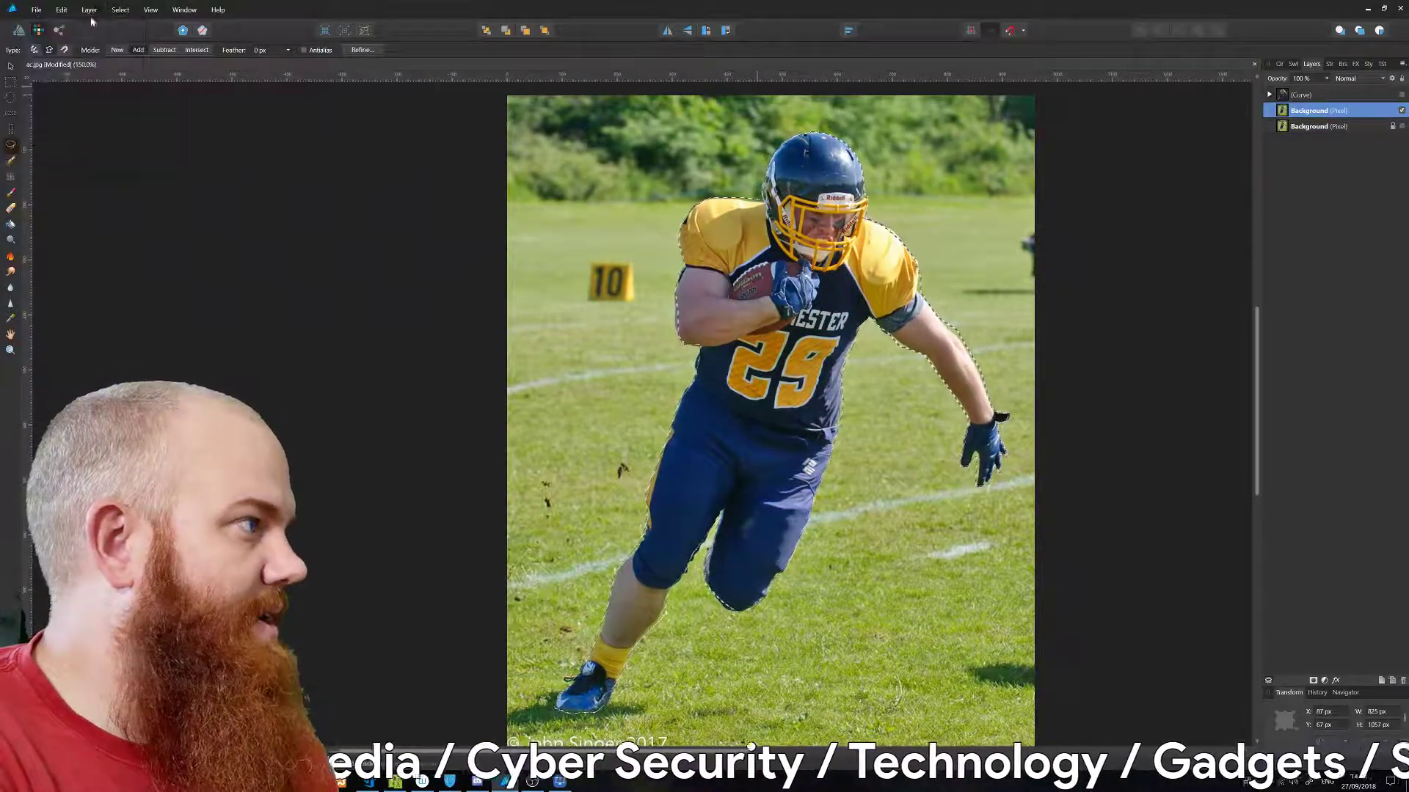
left_click(117, 9)
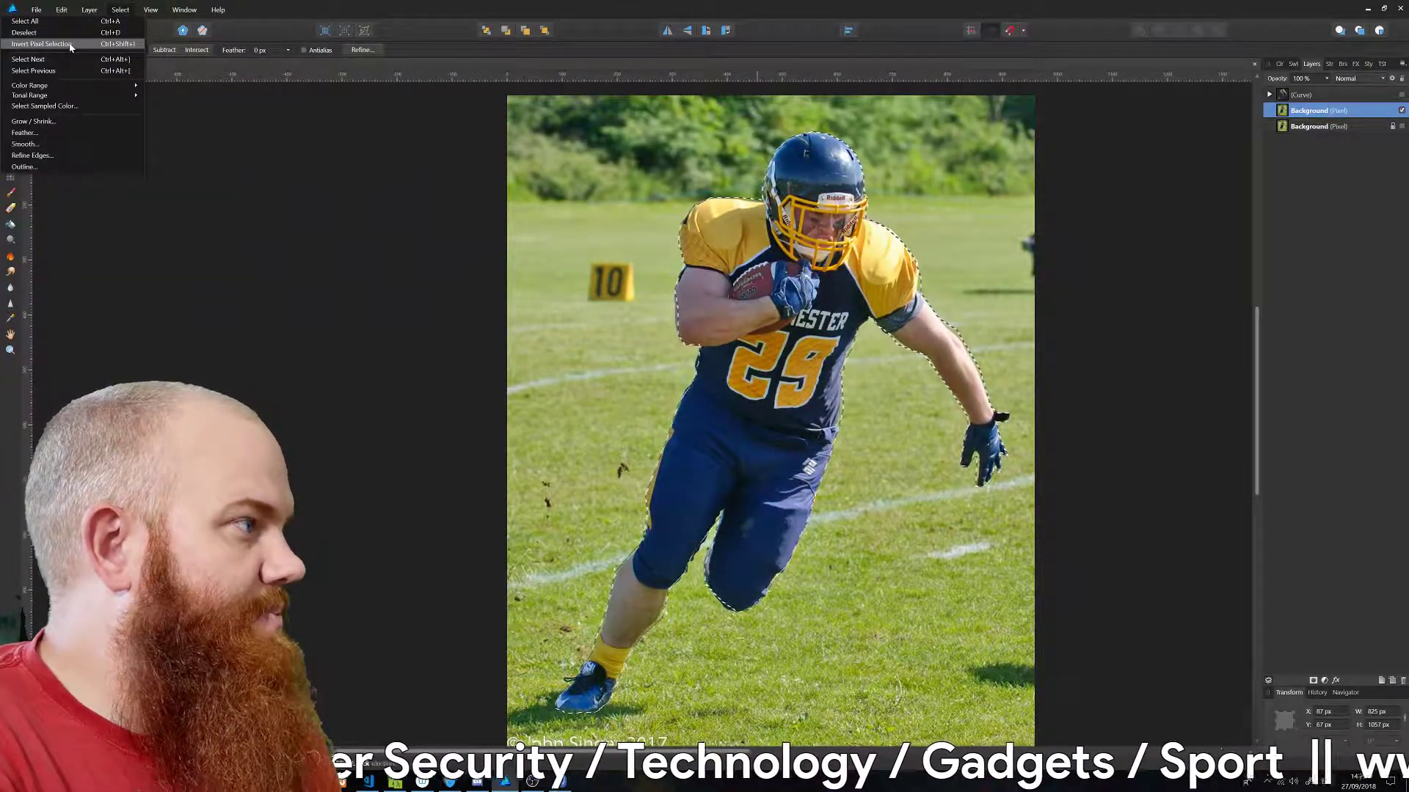
left_click(71, 44)
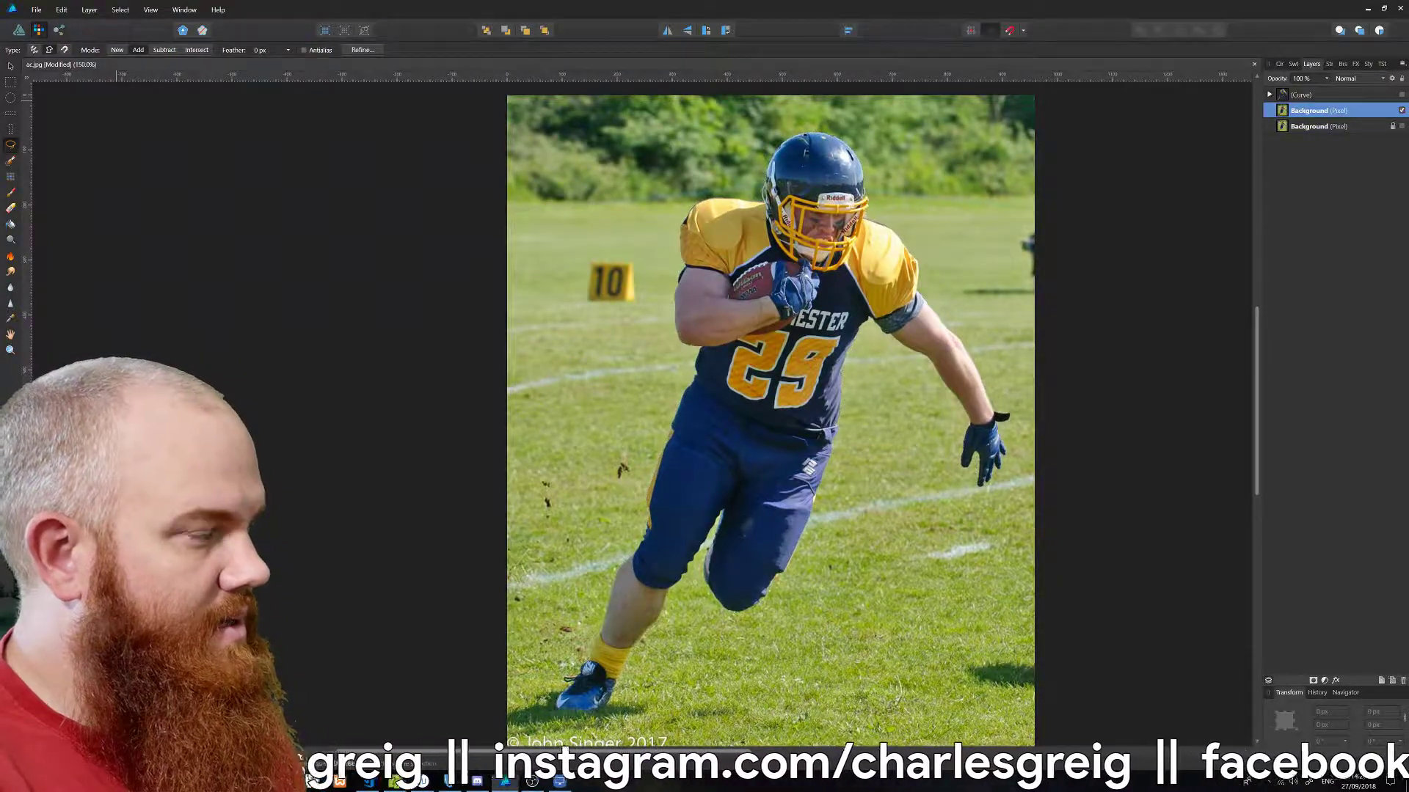
Redo the last selection change to restore the player outline, and invert the pixel selection to cover the background.
left_click(62, 11)
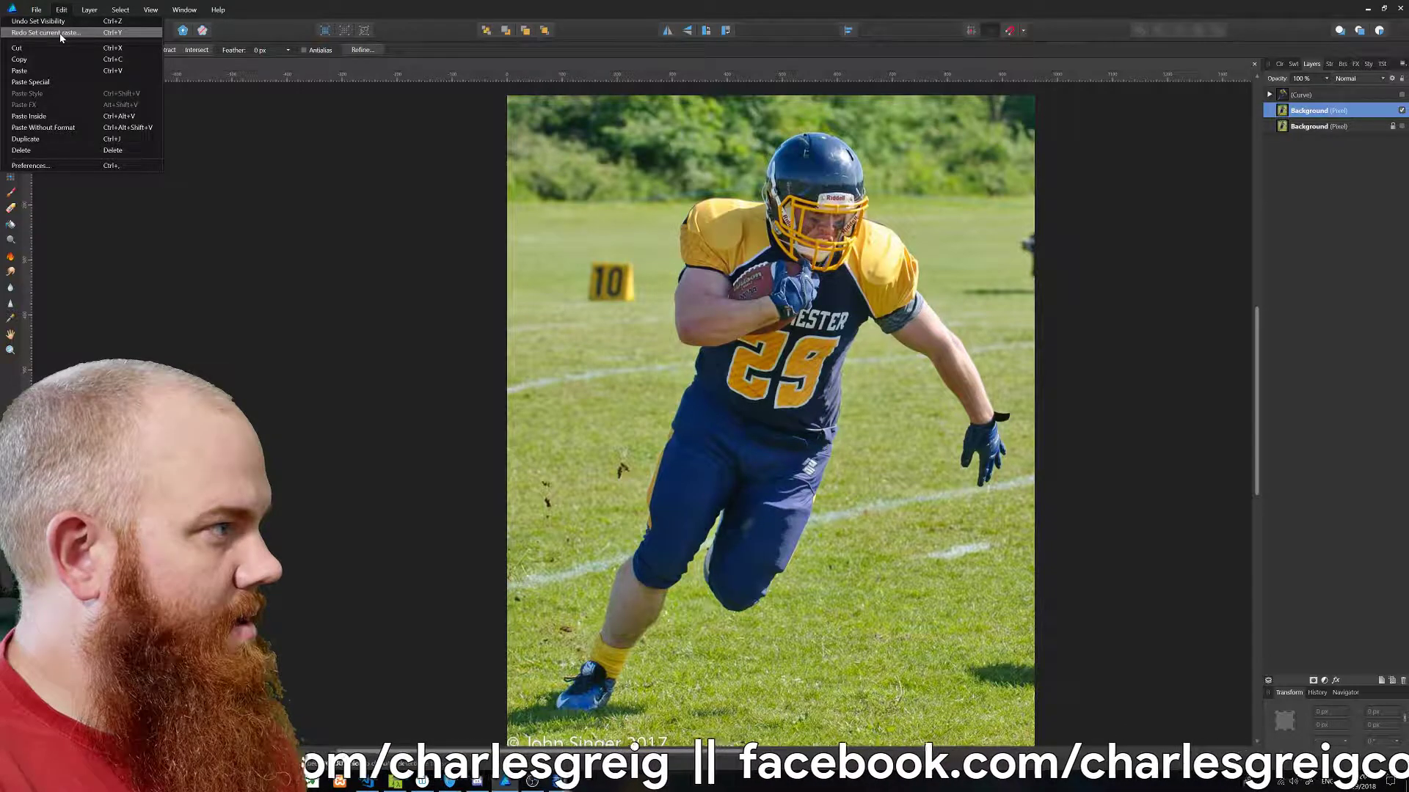
left_click(61, 34)
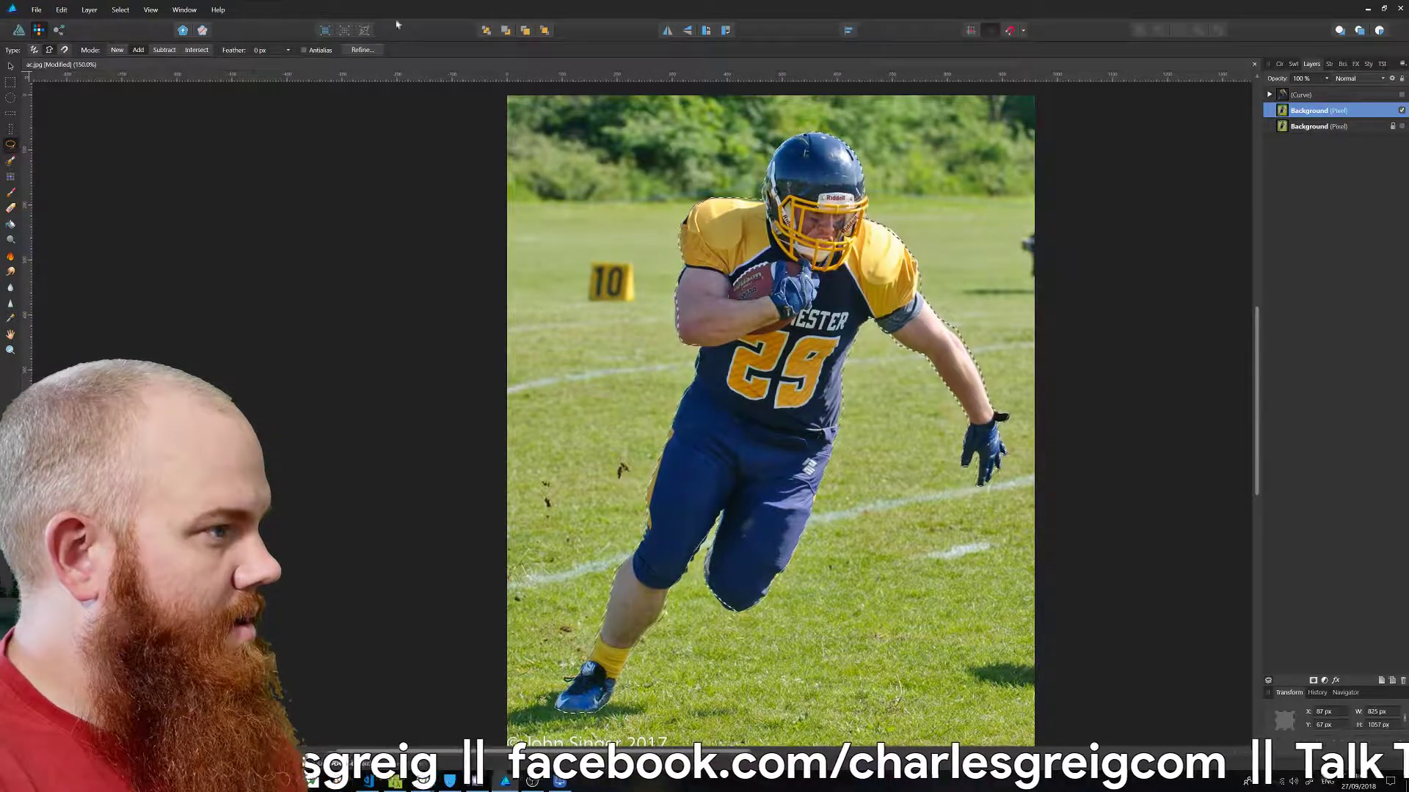
left_click(121, 11)
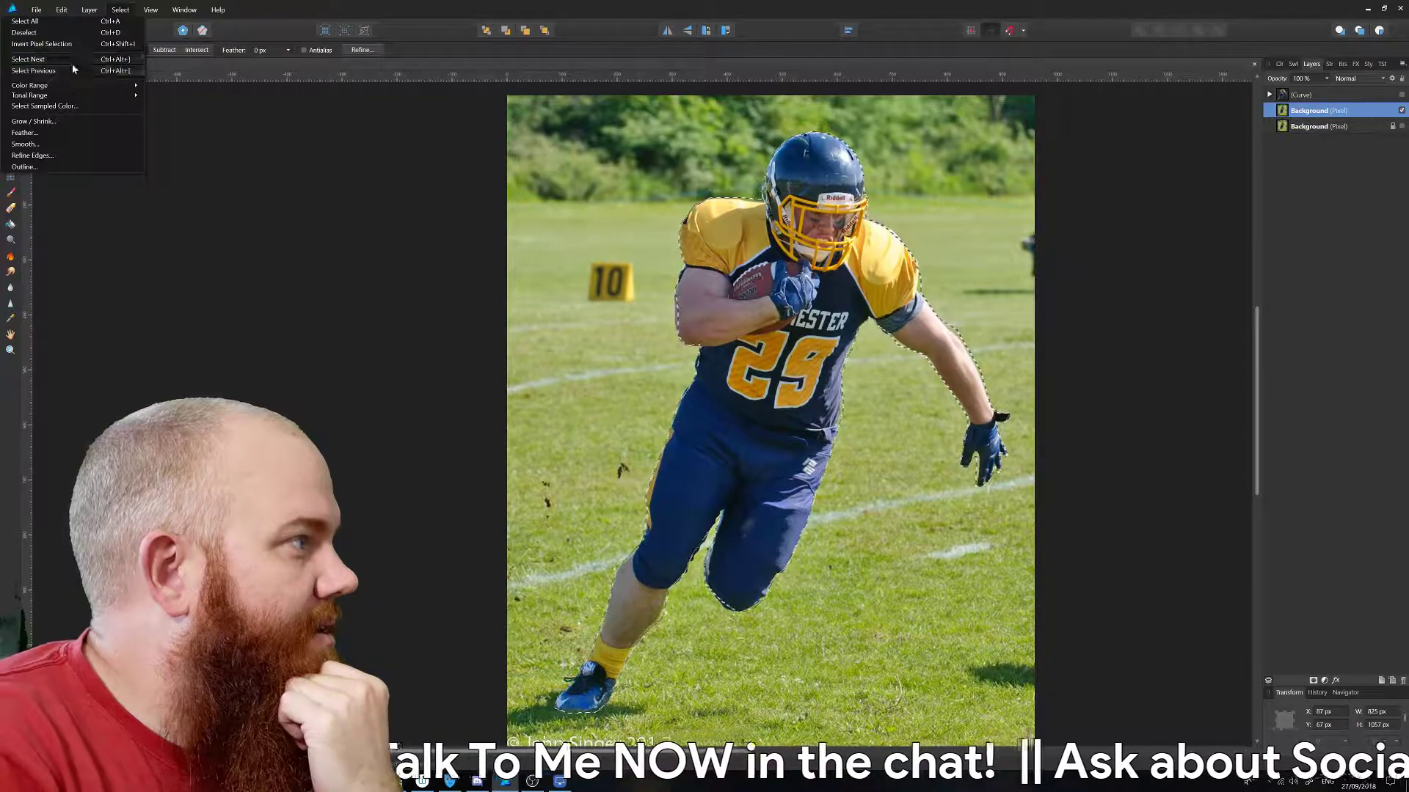
left_click(74, 45)
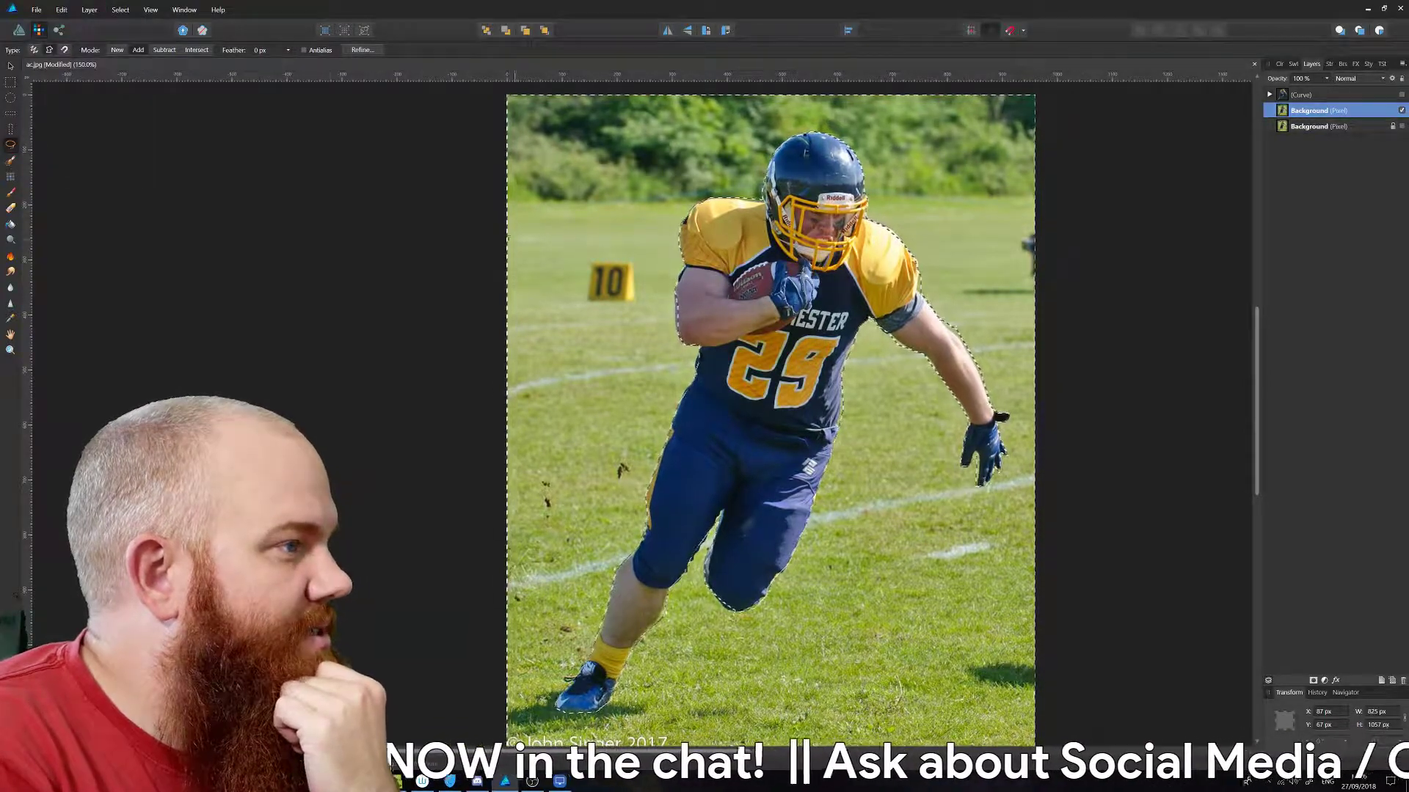
Erase the selected background around the player on the upper Background layer with the Erase Brush.
left_click(10, 209)
mouse_move(517, 147)
left_mouse_down()
mouse_move(528, 183)
mouse_move(597, 235)
mouse_move(458, 302)
left_mouse_up()
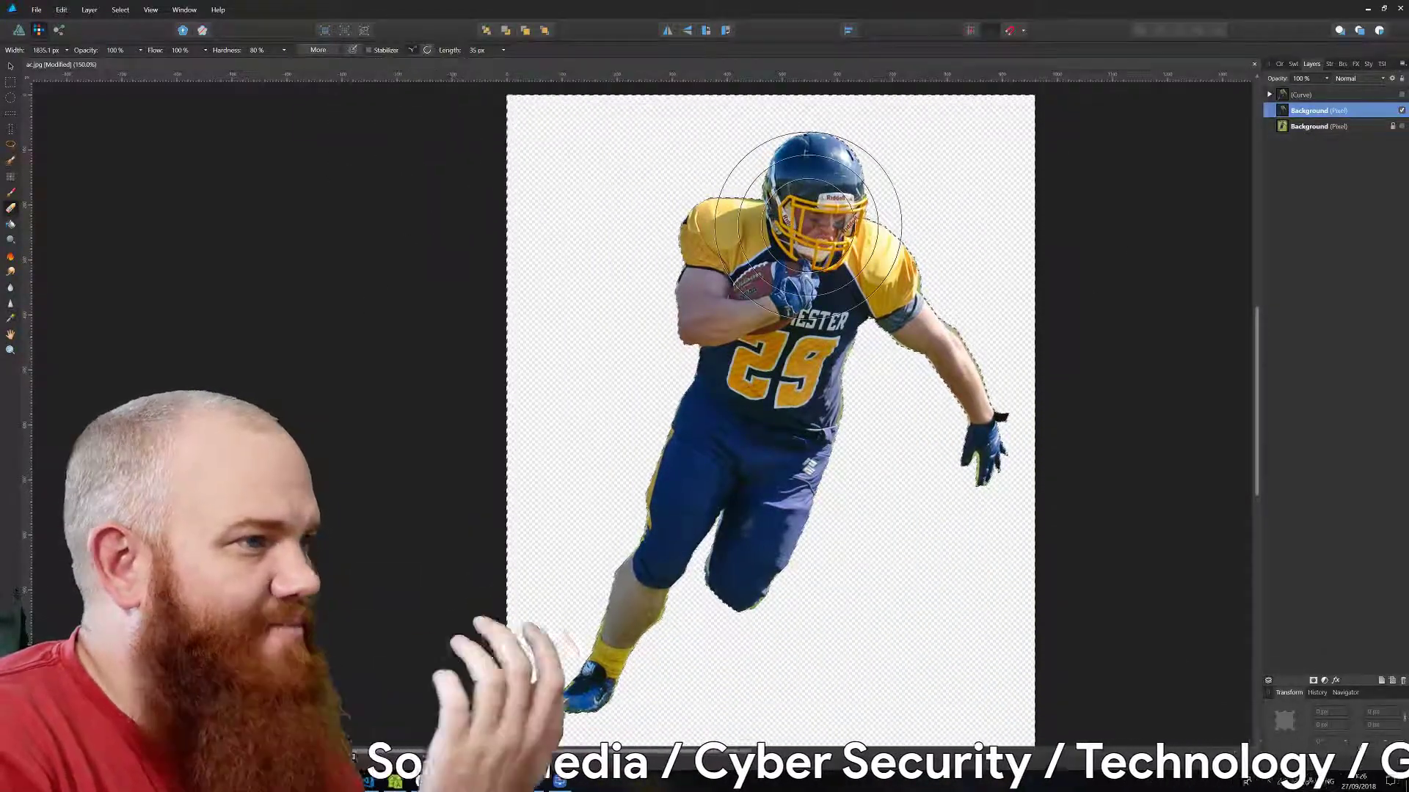
scroll(895, 308, "down", 3)
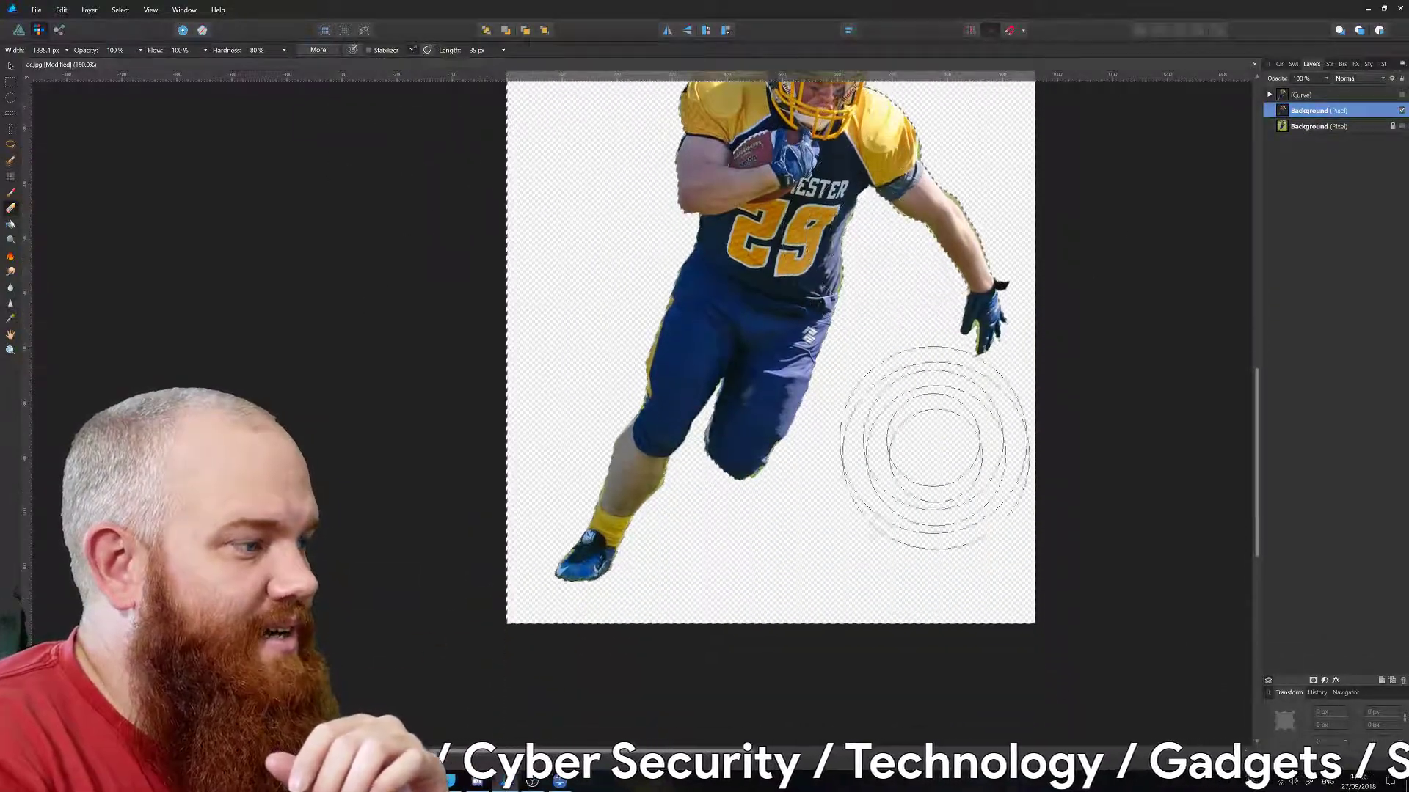
scroll(778, 176, "up", 1)
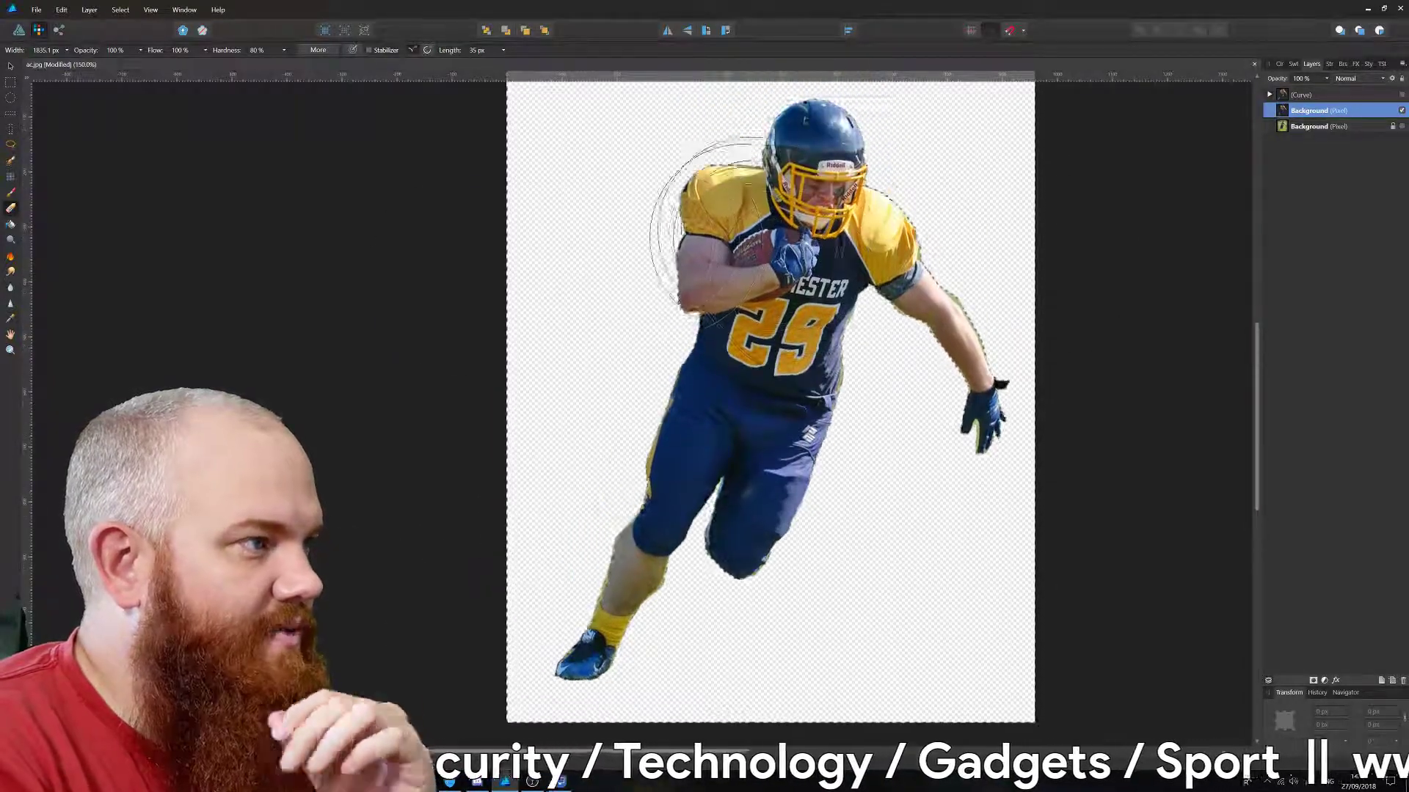
scroll(565, 301, "up", 2)
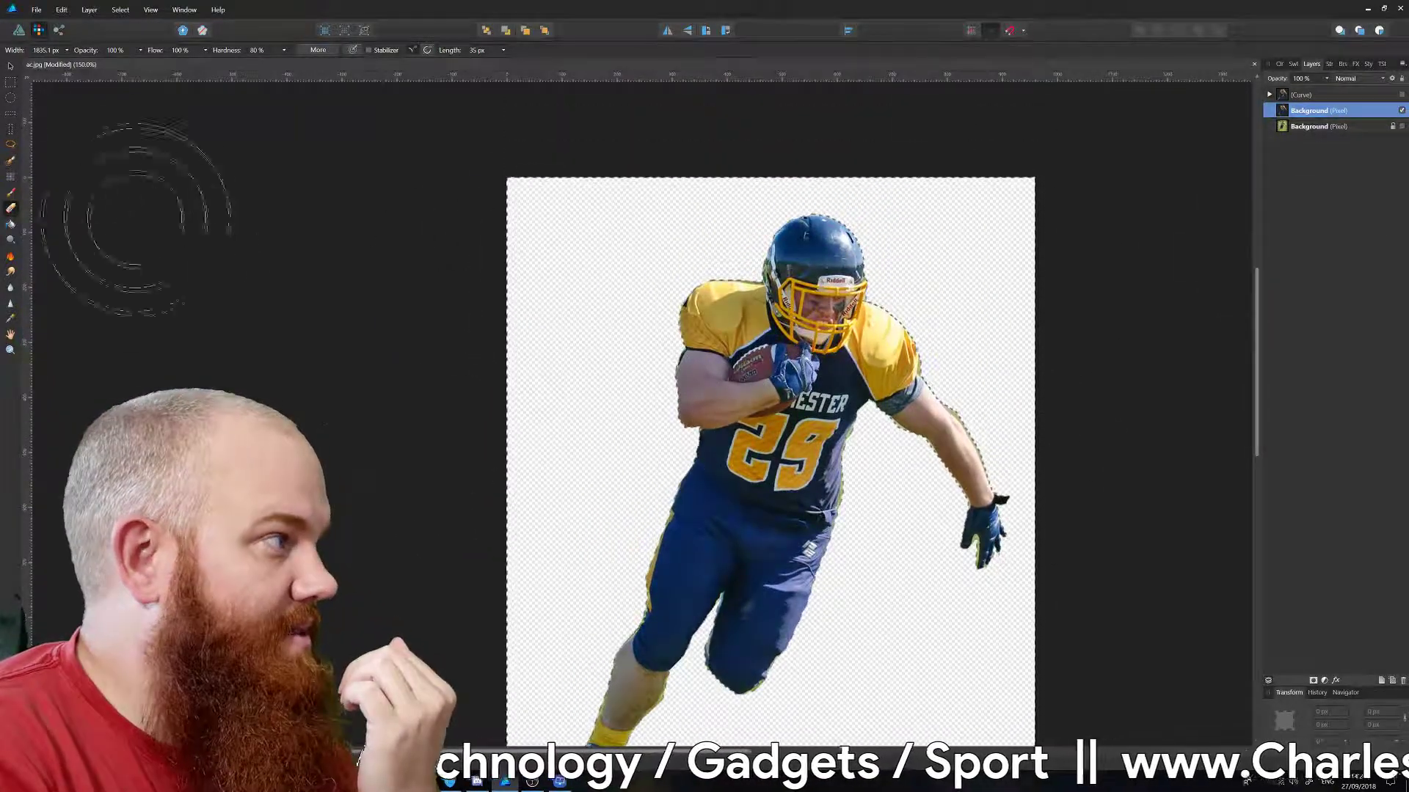
Switch to the Move tool and reselect the upper Background layer containing the cut-out player.
left_click(459, 217)
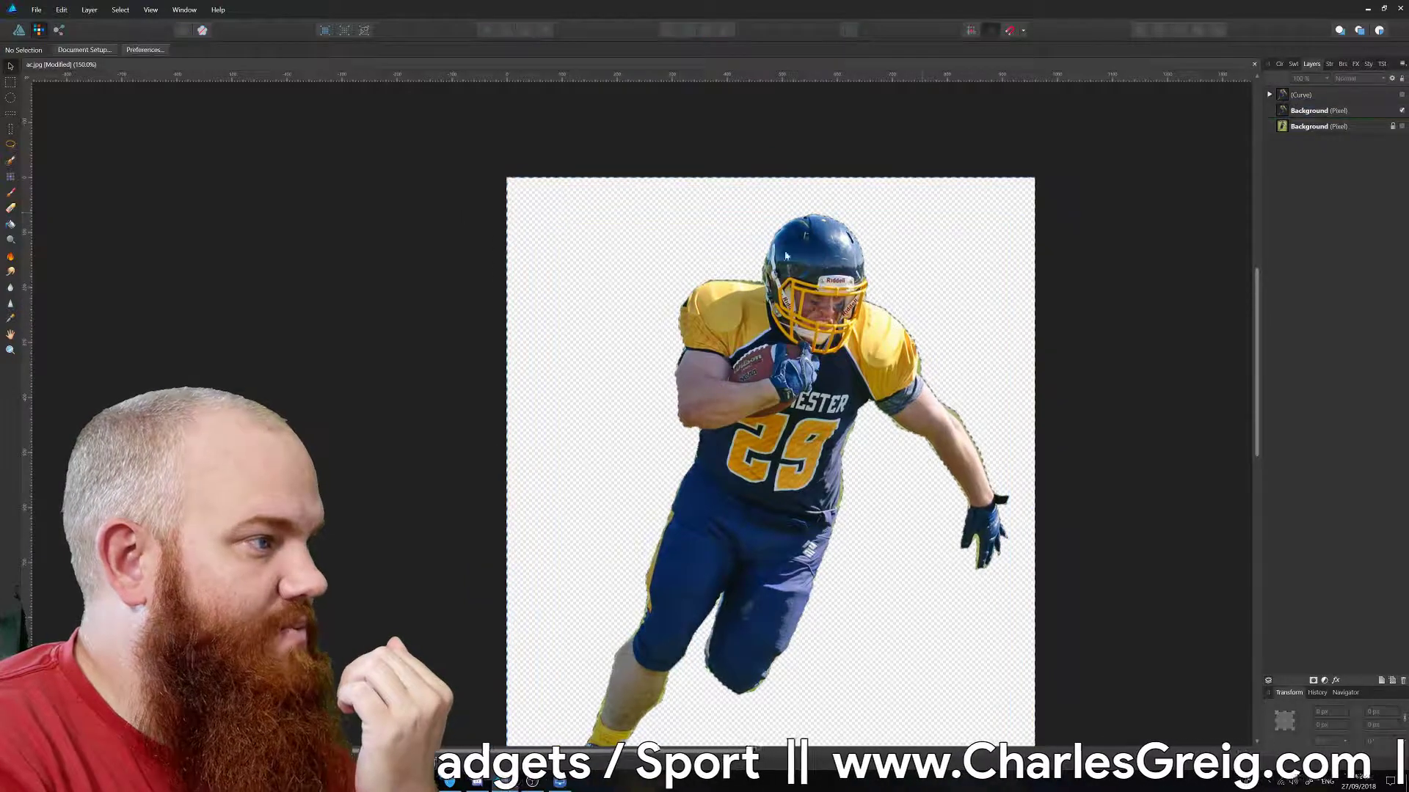
left_click(1317, 110)
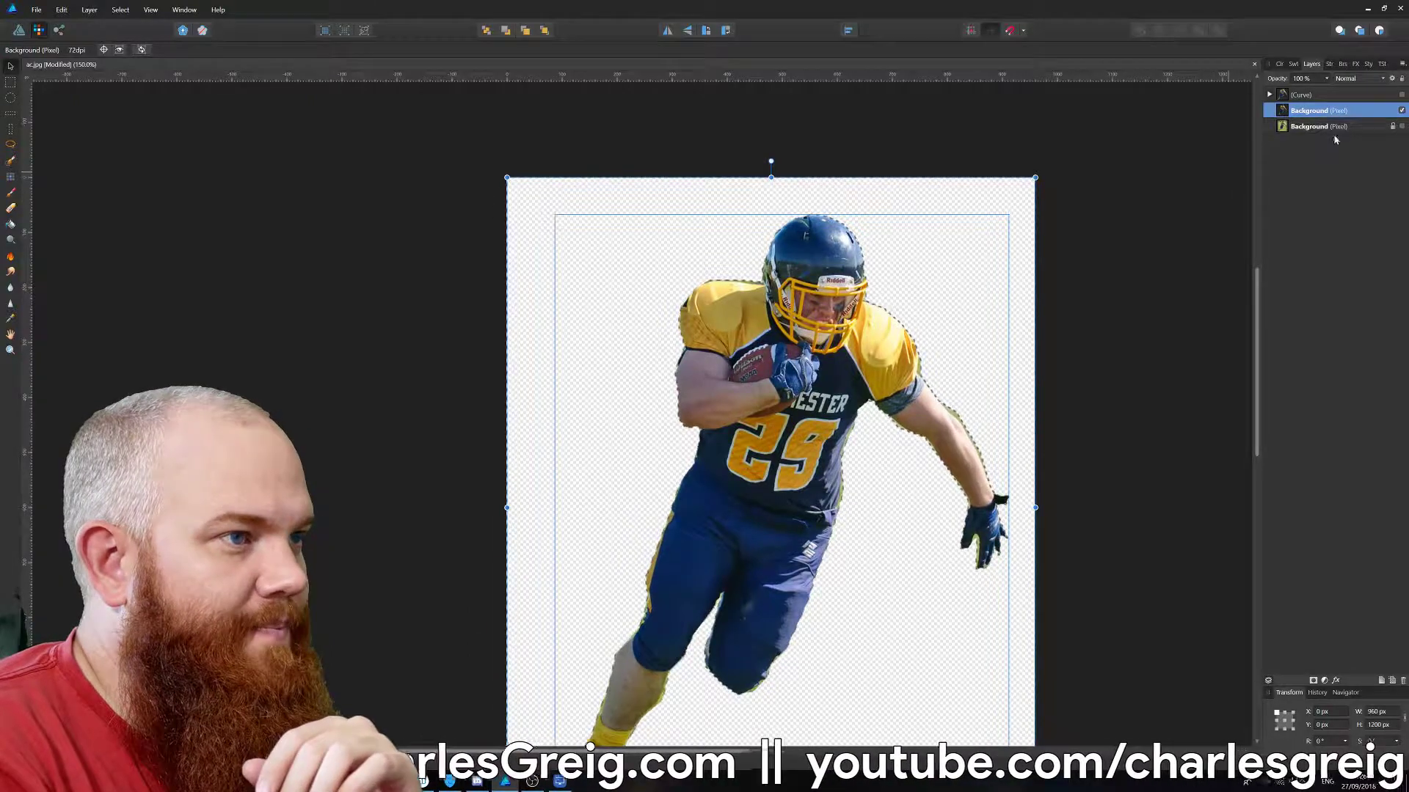
scroll(934, 309, "down", 3)
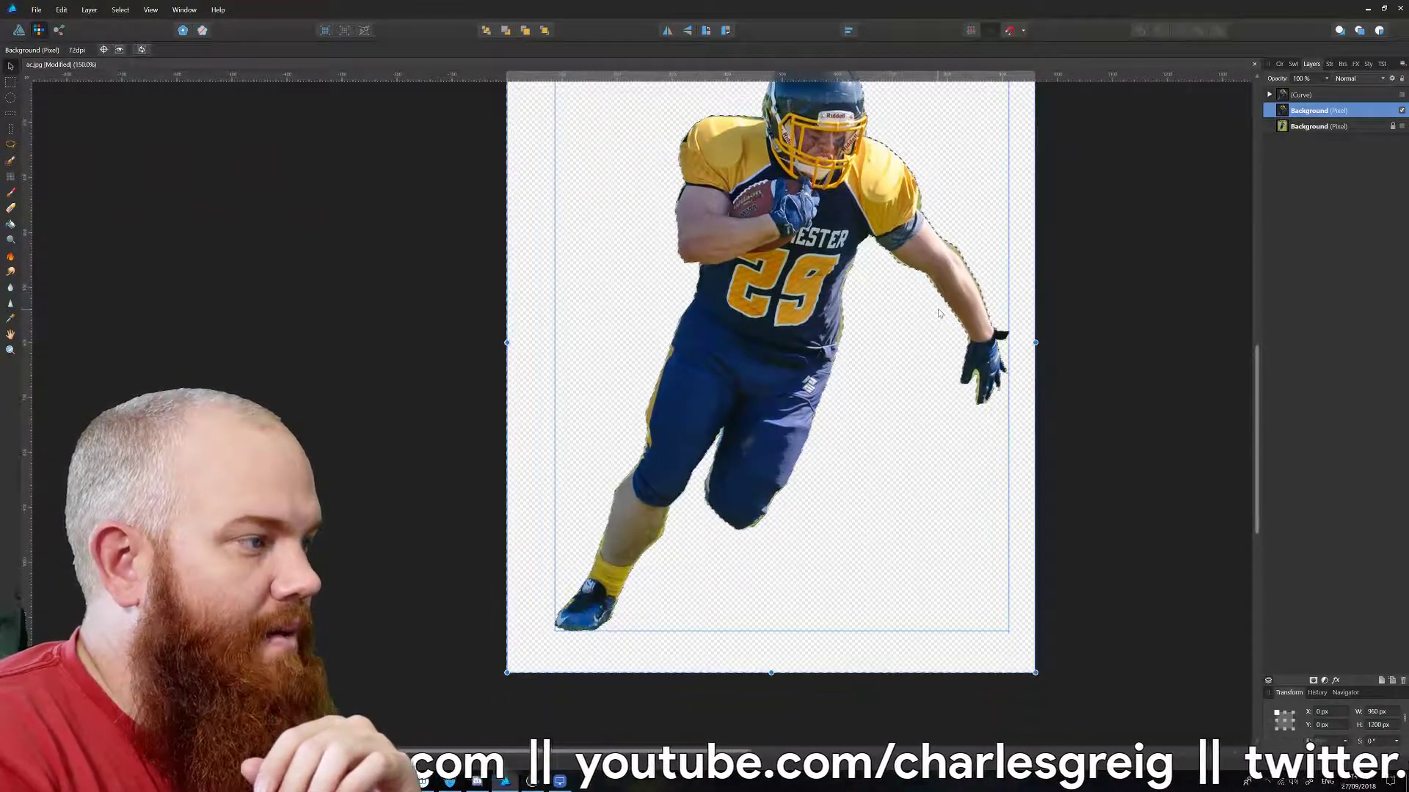
scroll(938, 313, "up", 2)
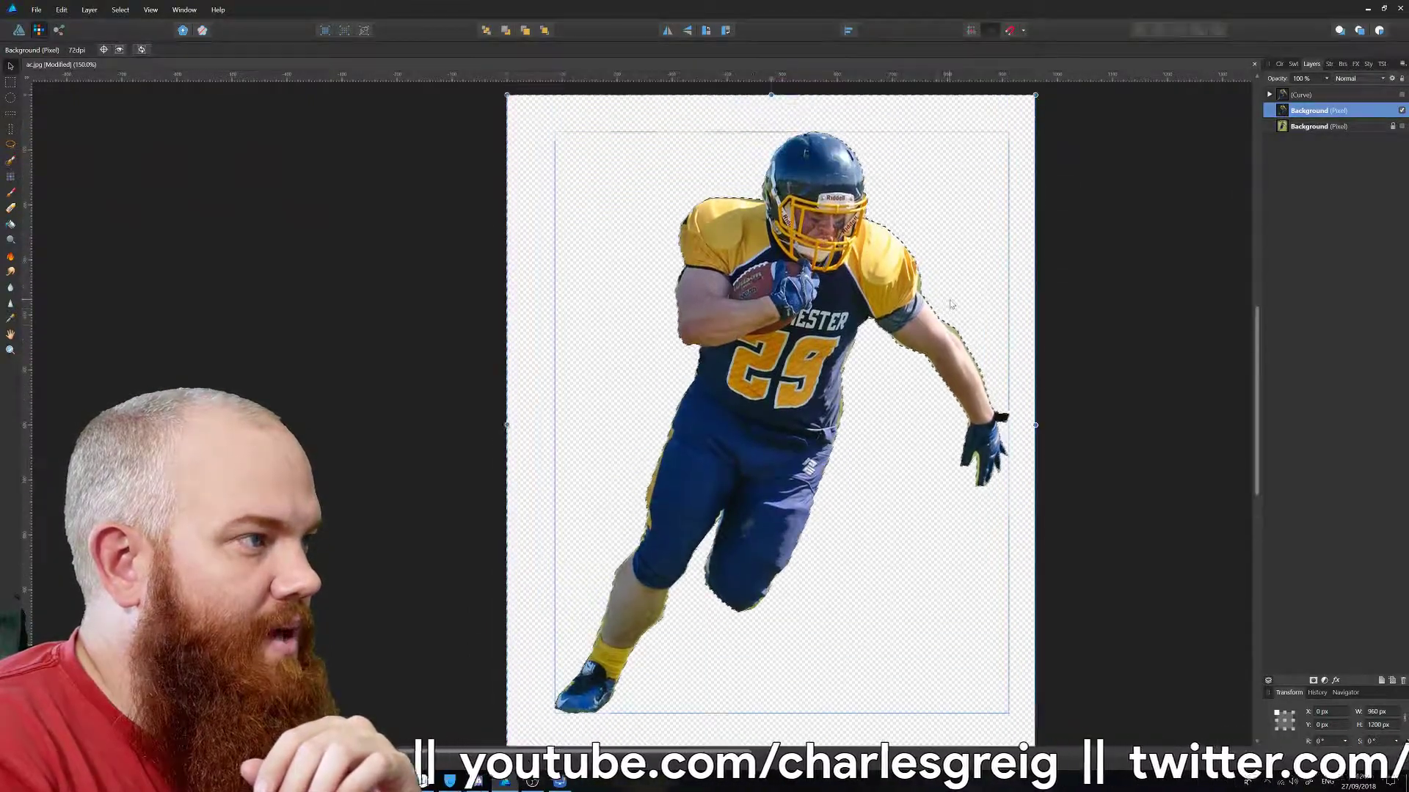
Grow the background selection inward over the player's edges with a radius of 9.5 px.
left_click(120, 12)
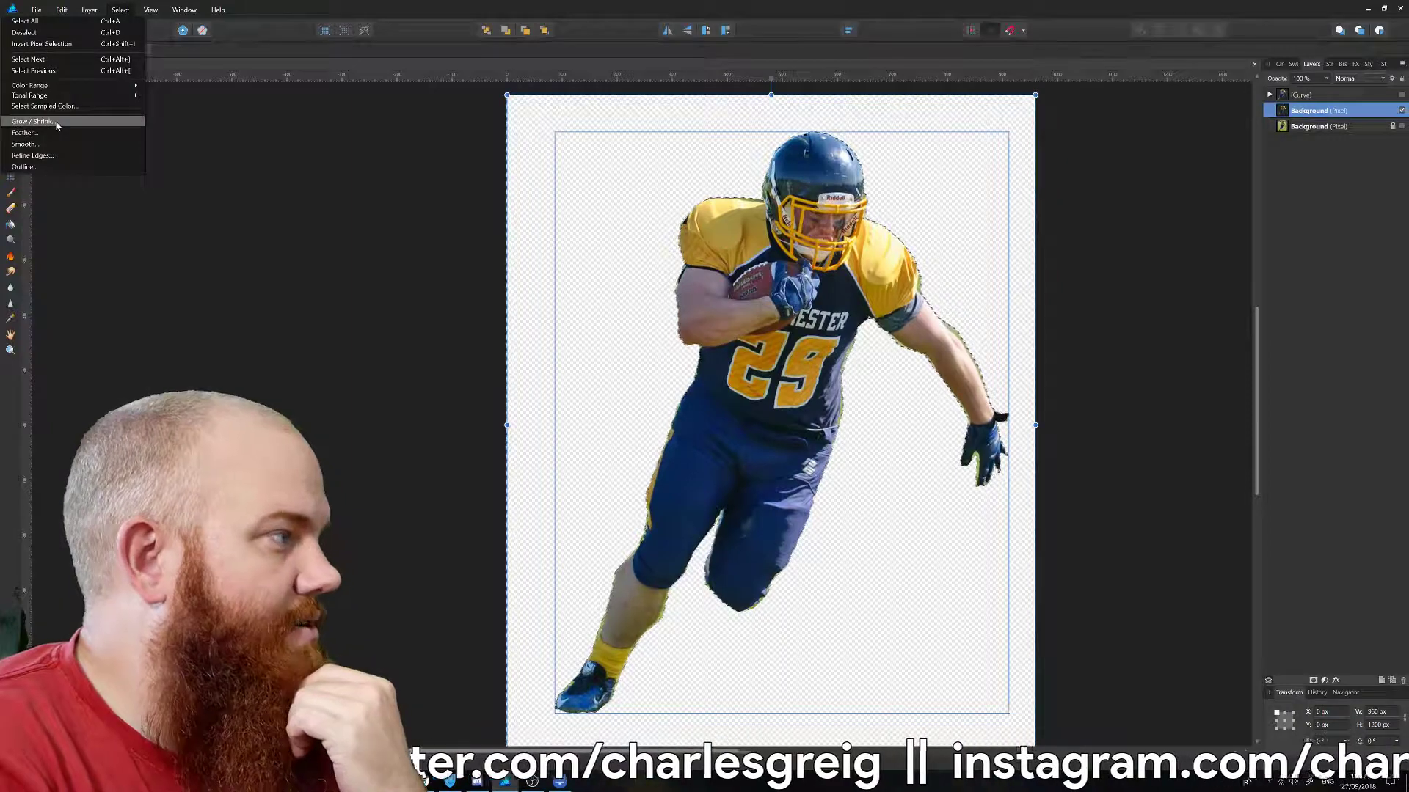
left_click(33, 121)
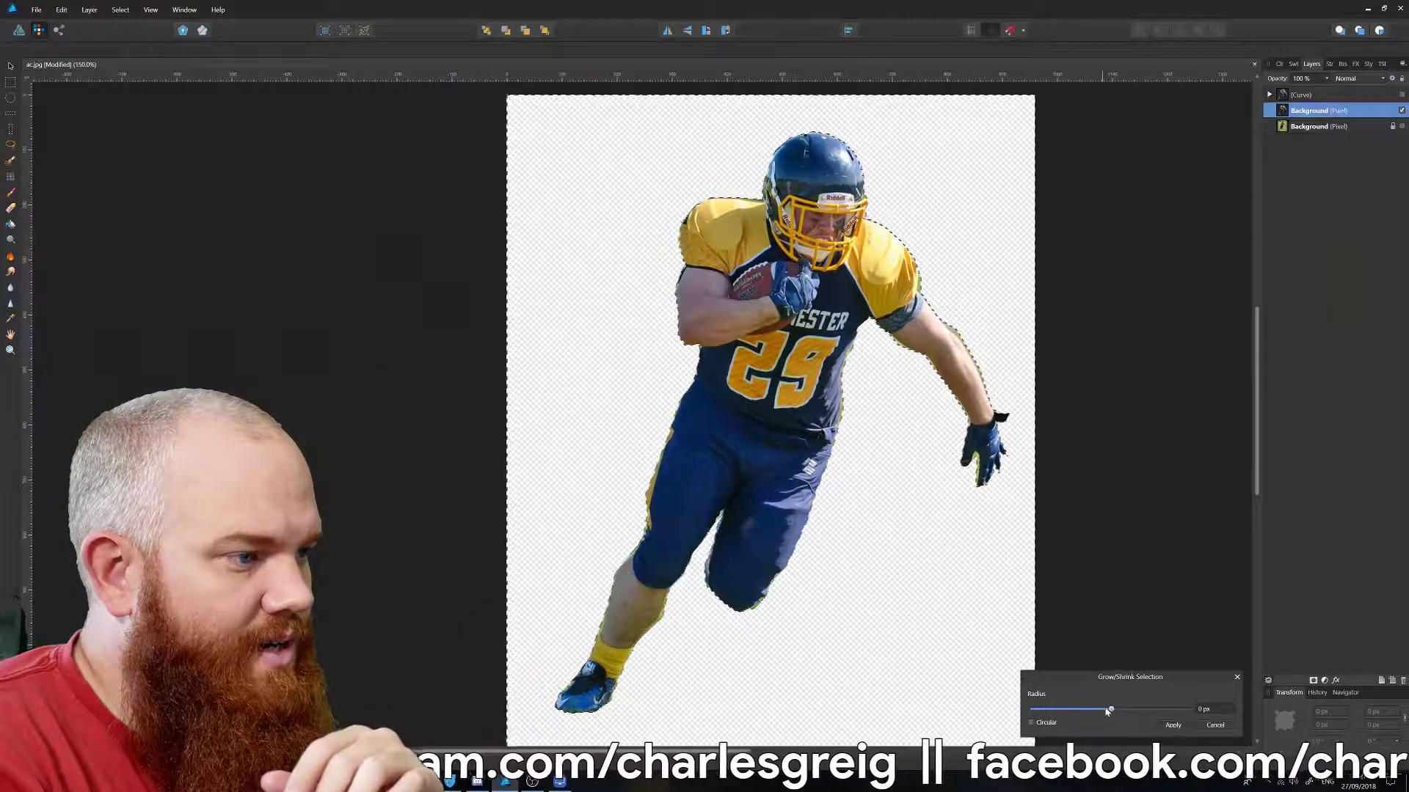
left_click_drag(1110, 712, 1113, 713)
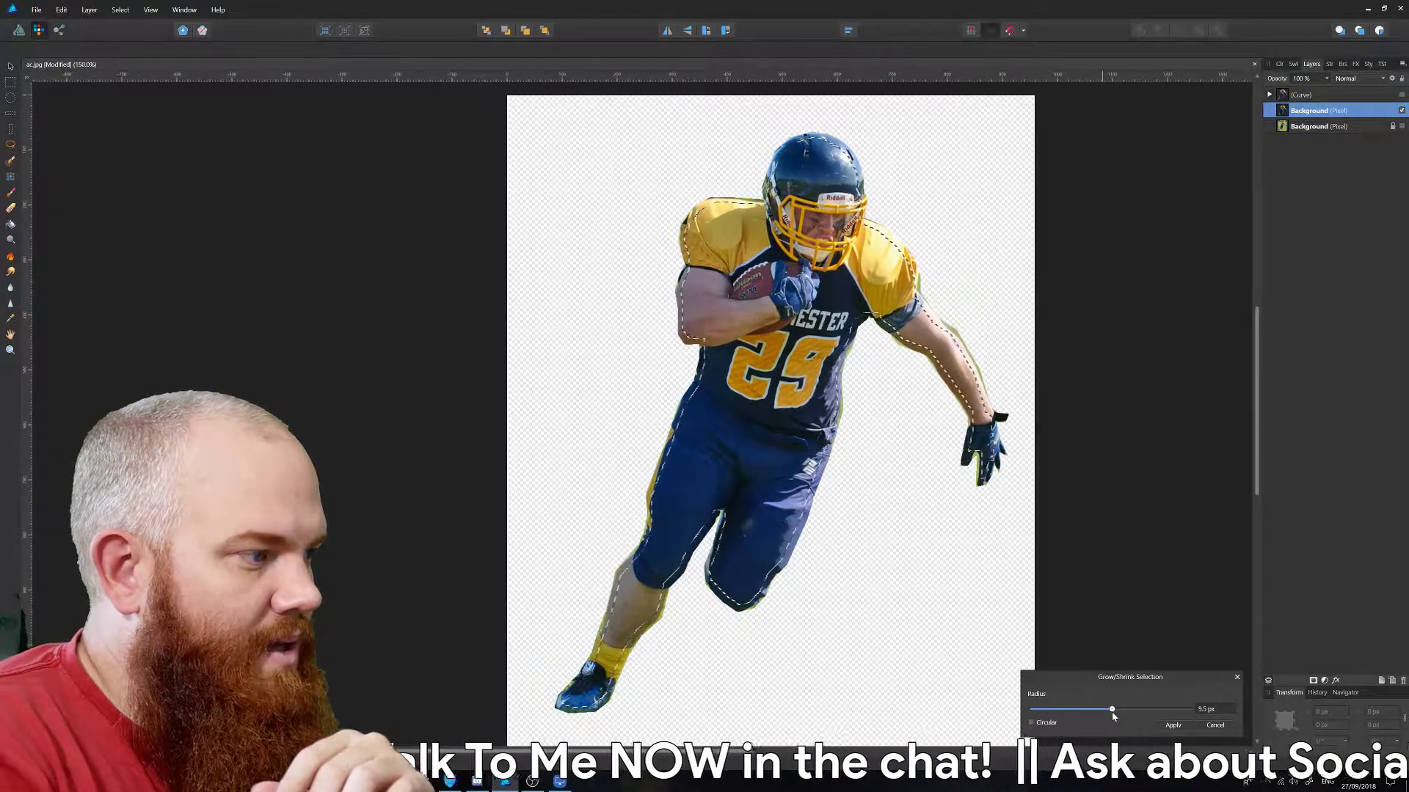
left_click(1182, 724)
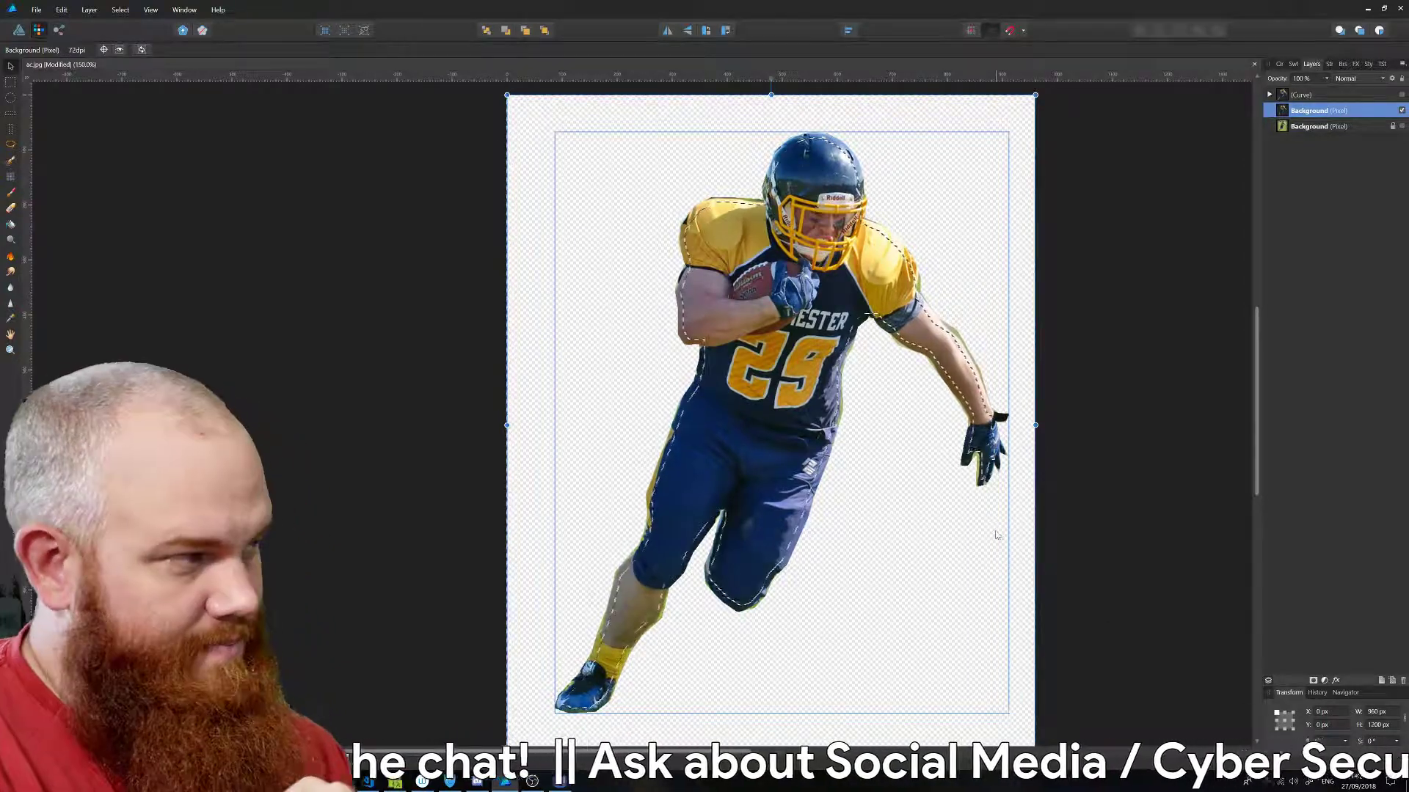
Try erasing the player's fringe within the grown selection, and undo the erasing and the selection growth.
left_click(10, 207)
left_click_drag(616, 276, 708, 288)
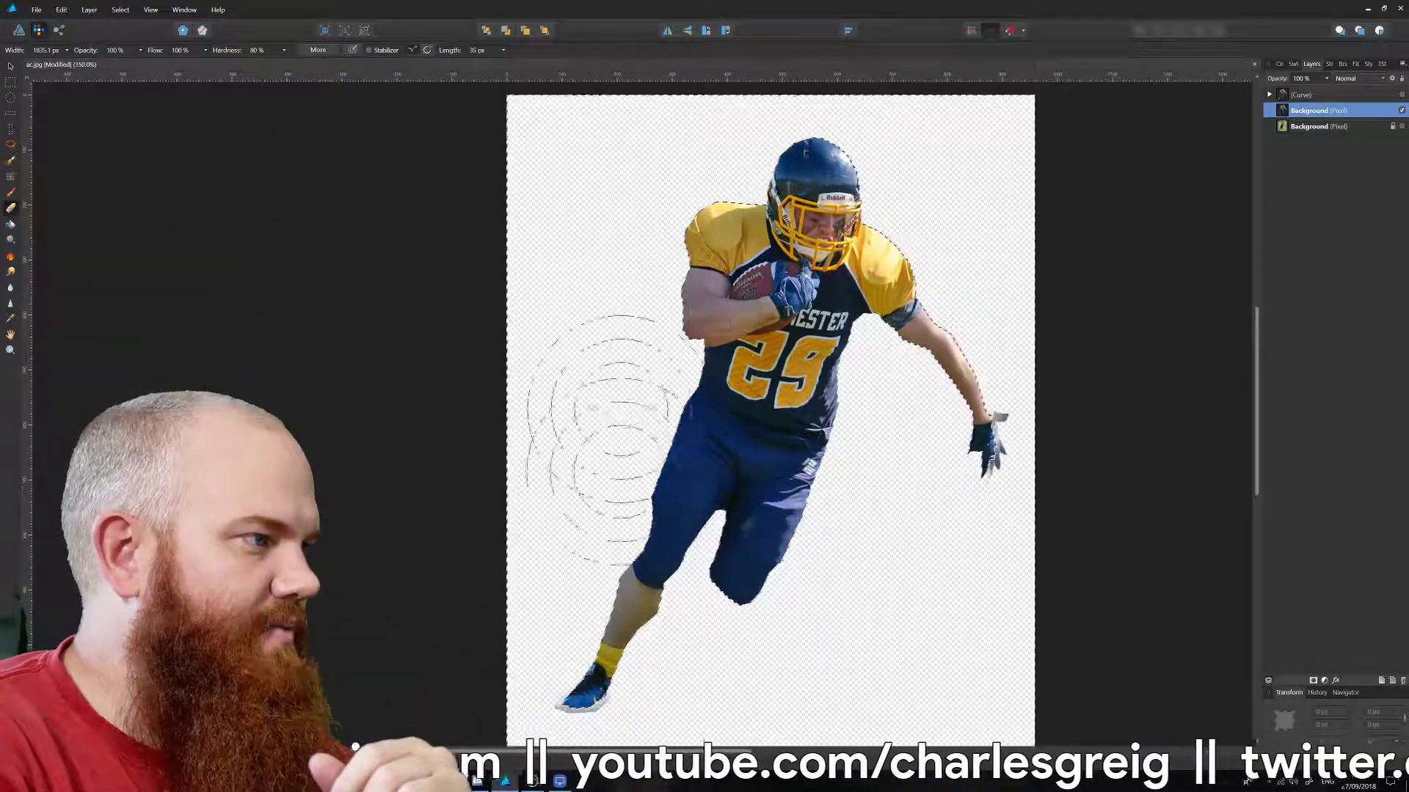
left_click(120, 10)
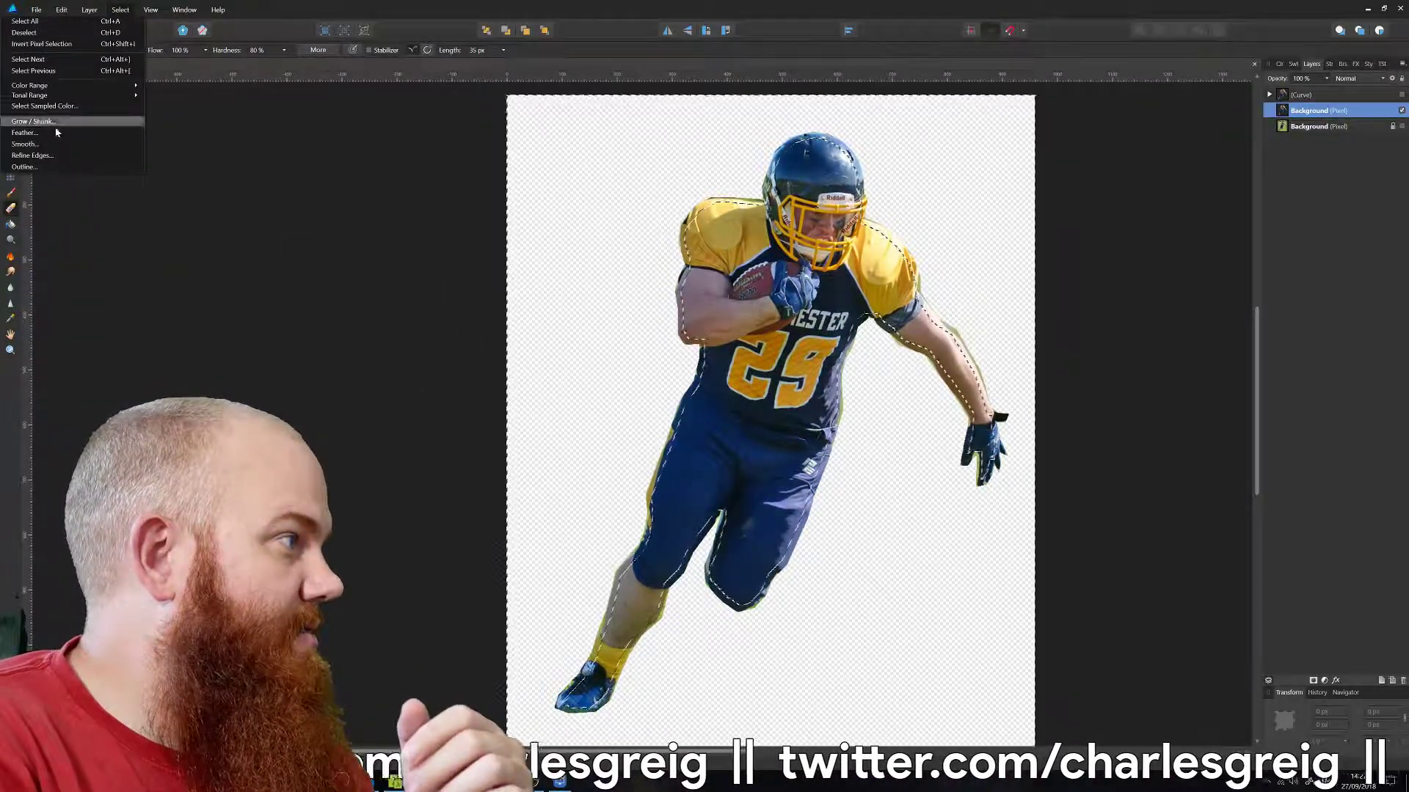
left_click(270, 7)
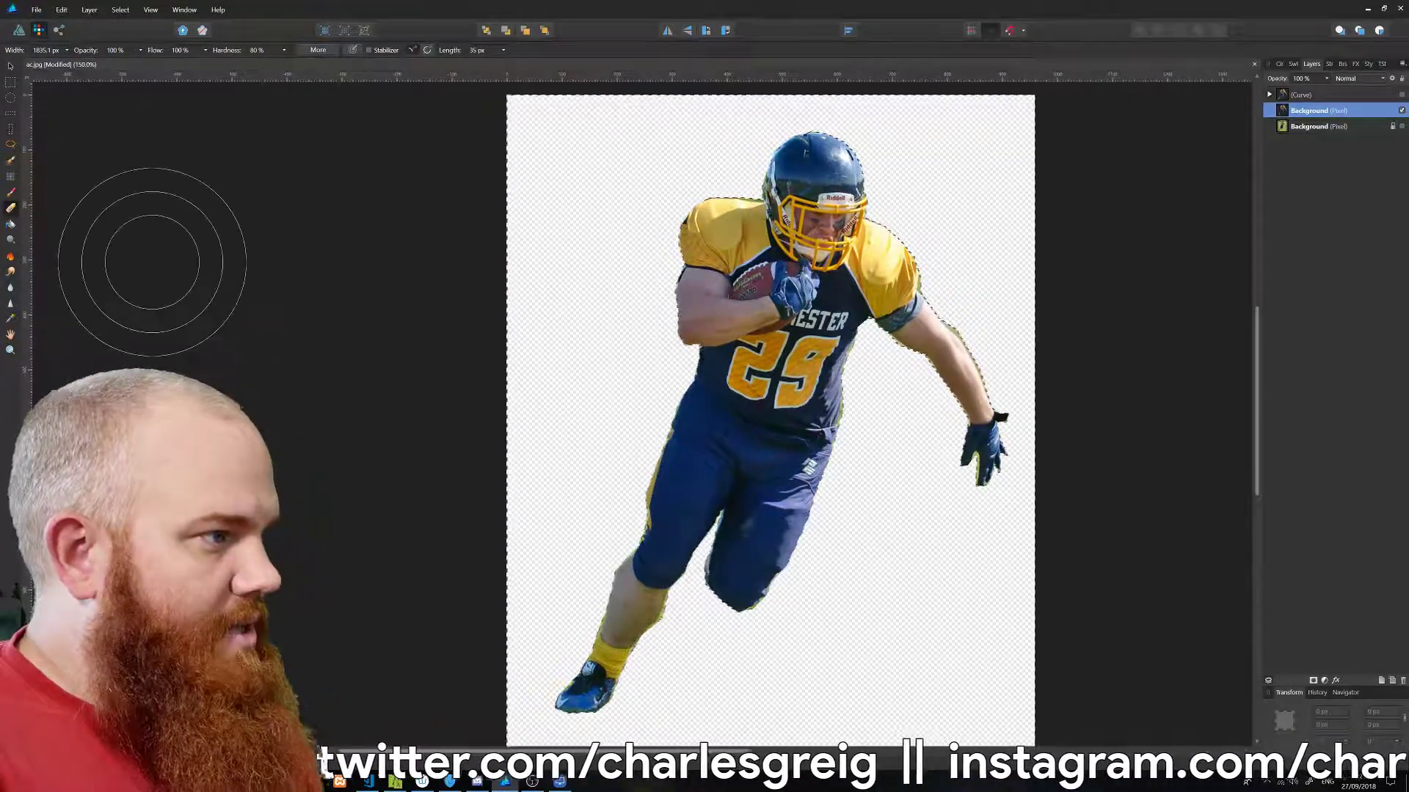
Invert the pixel selection back to the player and try feathering its edge, cancelling the feather.
left_click(120, 10)
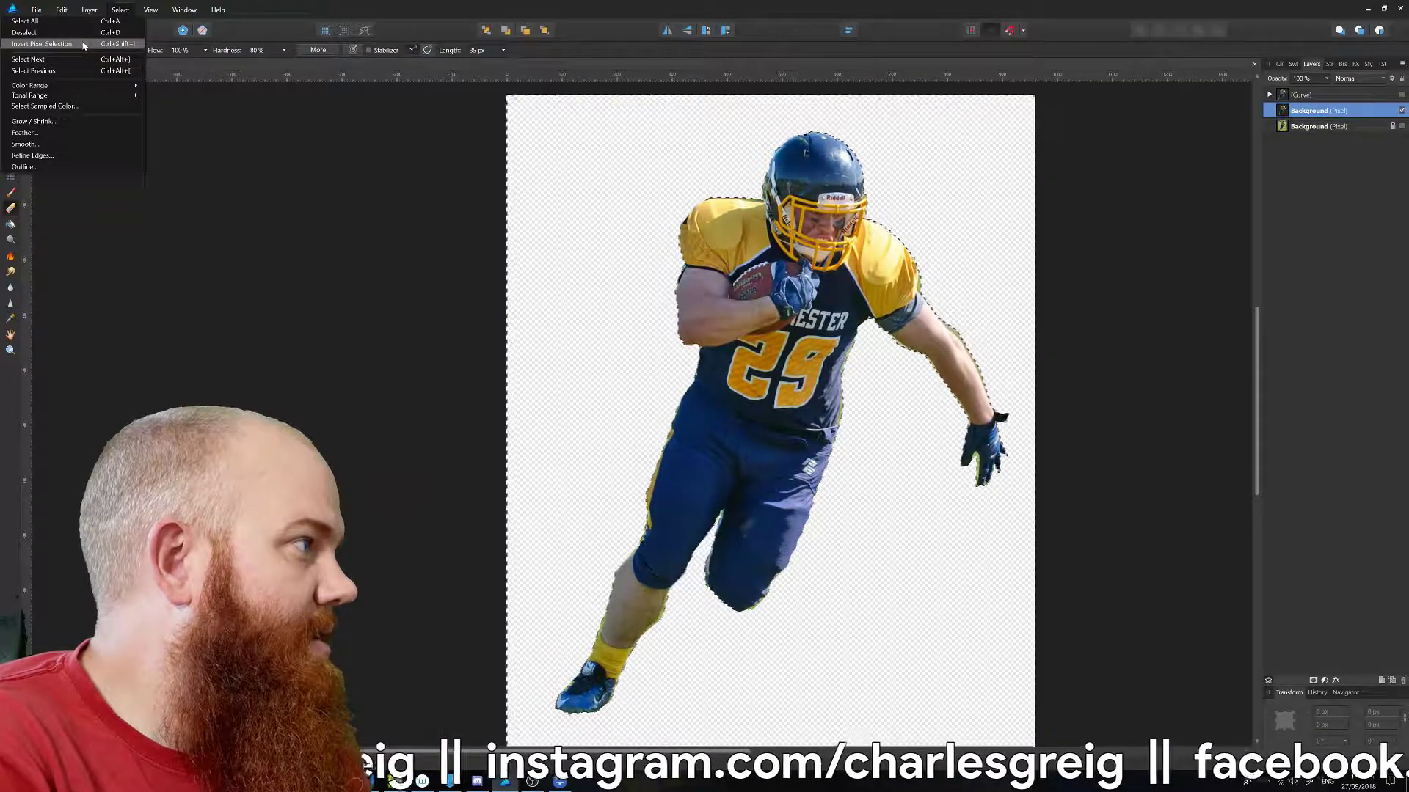
left_click(83, 44)
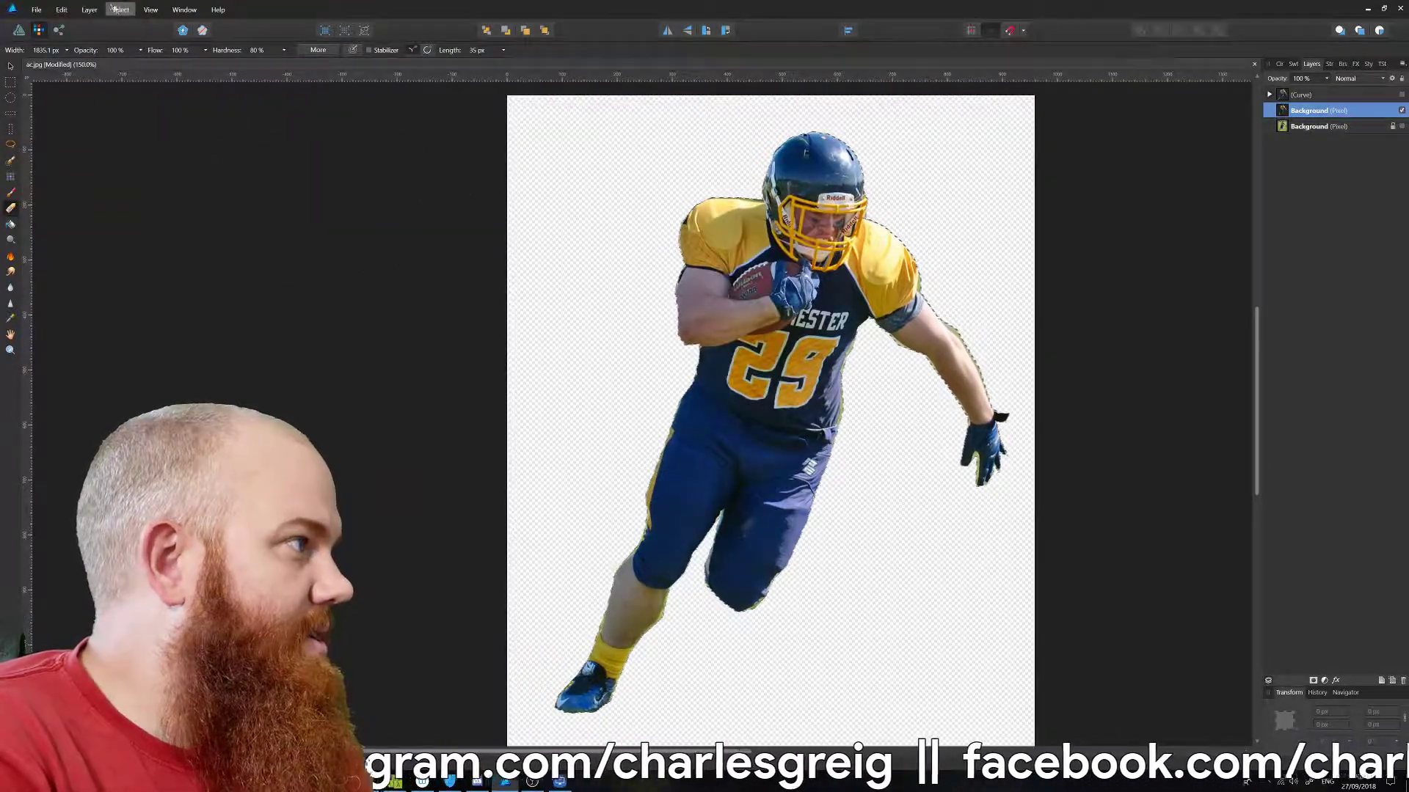
left_click(90, 10)
mouse_move(119, 10)
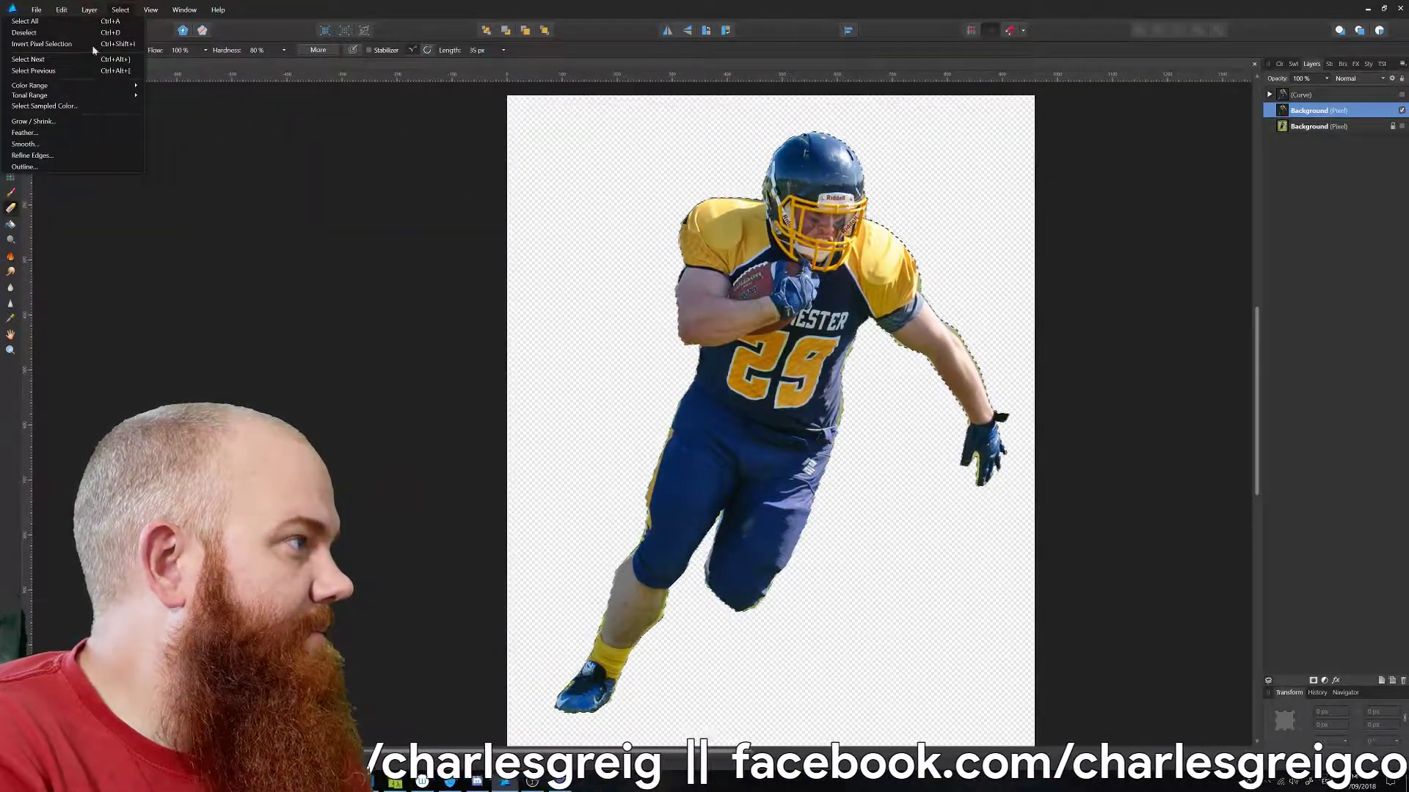
left_click(36, 137)
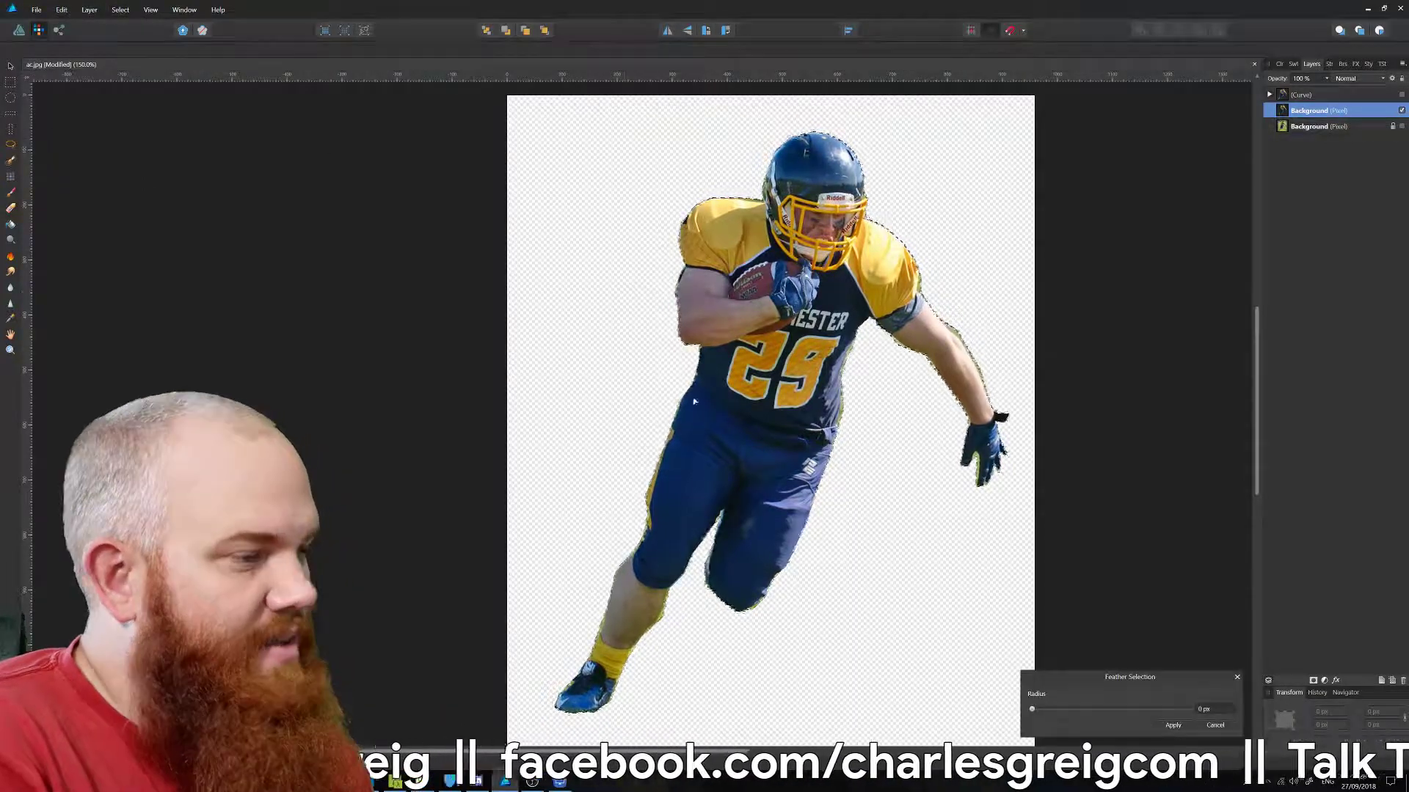
mouse_move(1032, 711)
left_mouse_down()
mouse_move(1125, 710)
mouse_move(1075, 712)
mouse_move(1064, 726)
mouse_move(1104, 725)
mouse_move(1033, 723)
left_mouse_up()
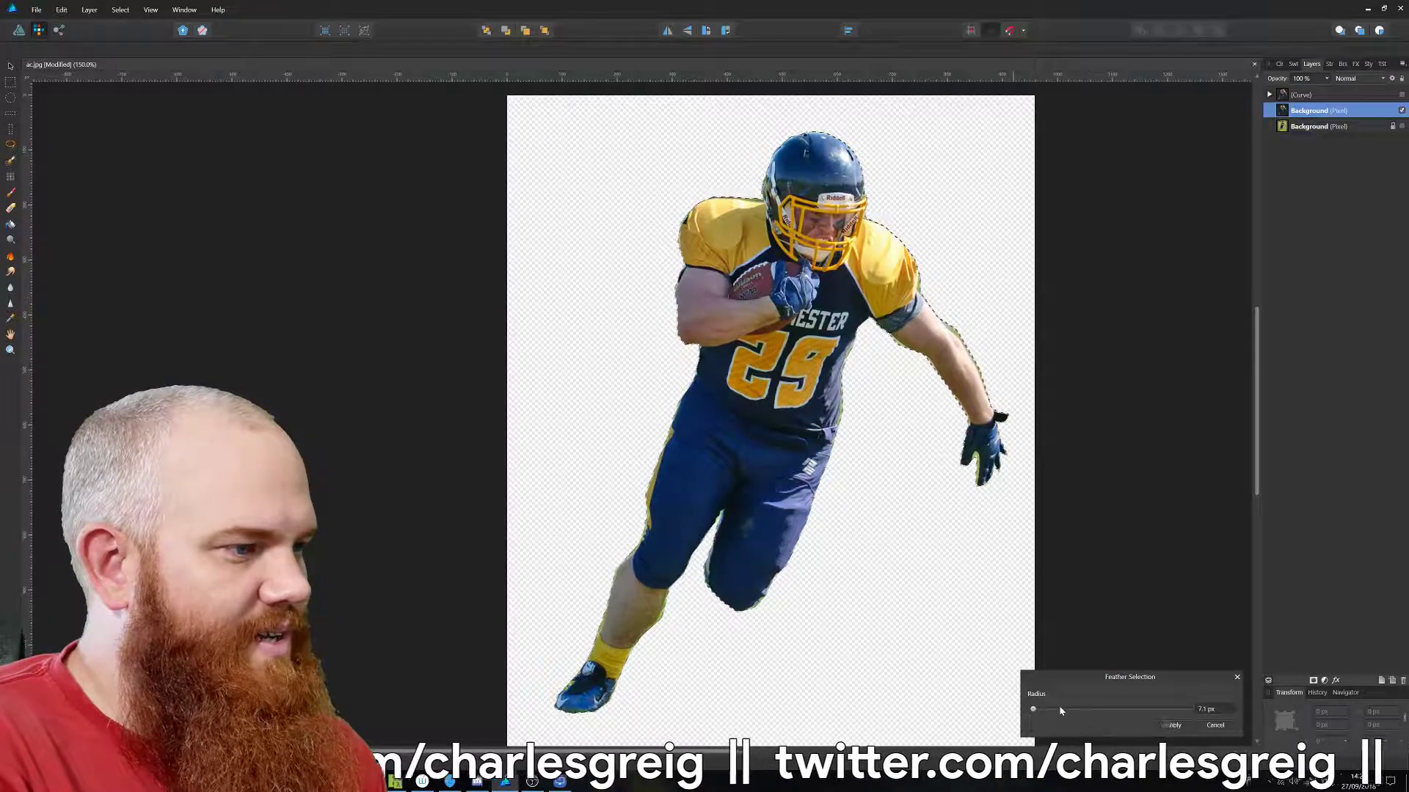
left_click_drag(1033, 709, 1033, 712)
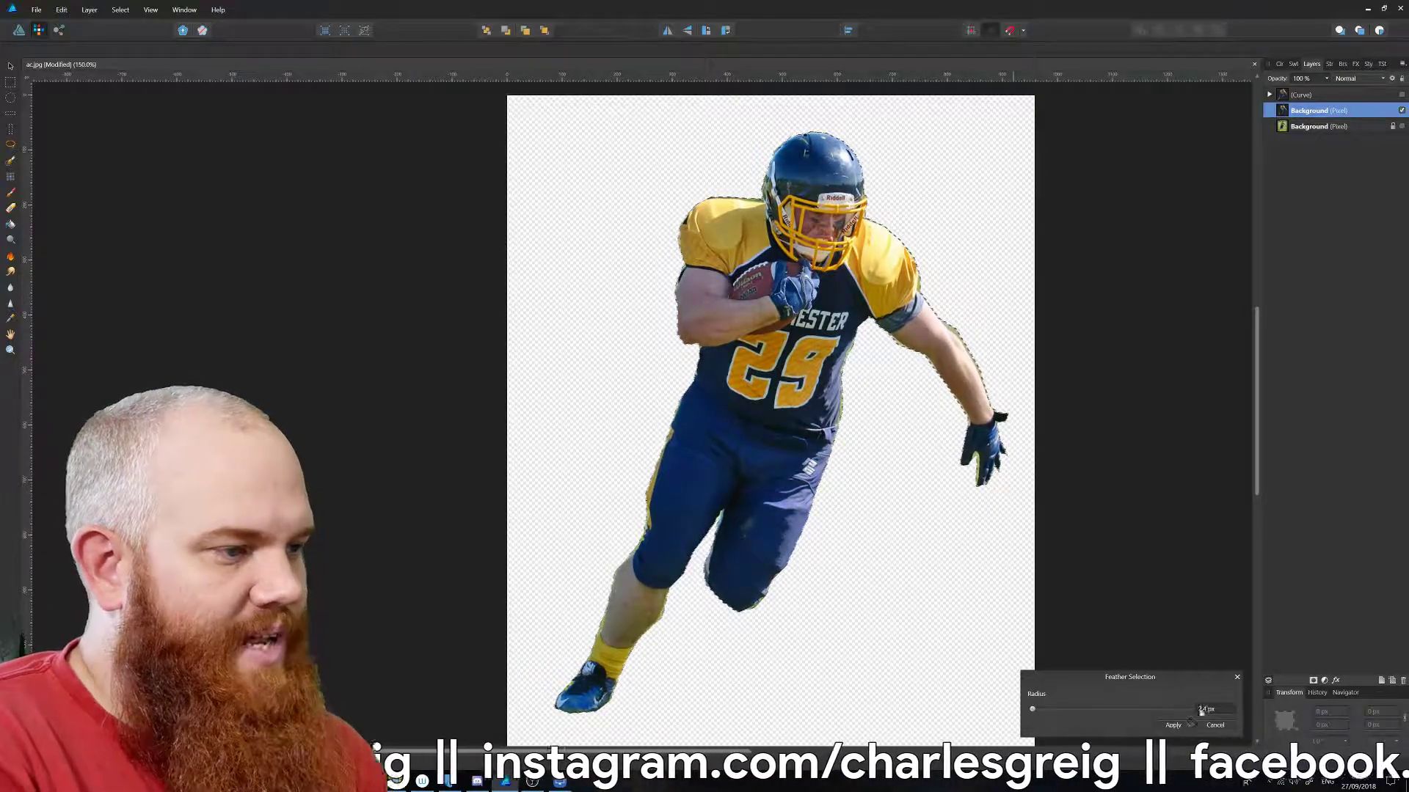
left_click(1218, 727)
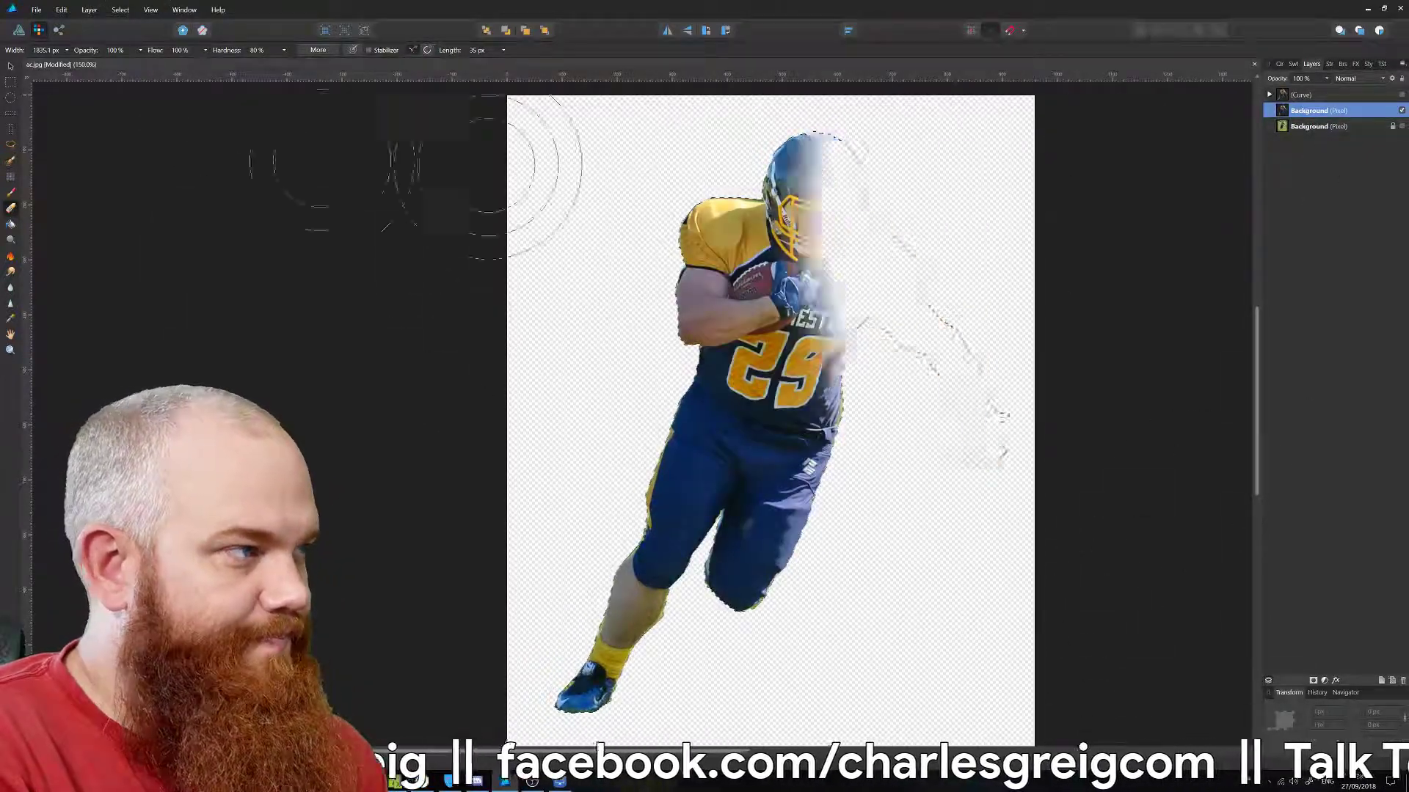
Return to the vector drawing persona, then move the erased cut-out layer and scale it down slightly on the page.
left_click(10, 66)
left_click(20, 30)
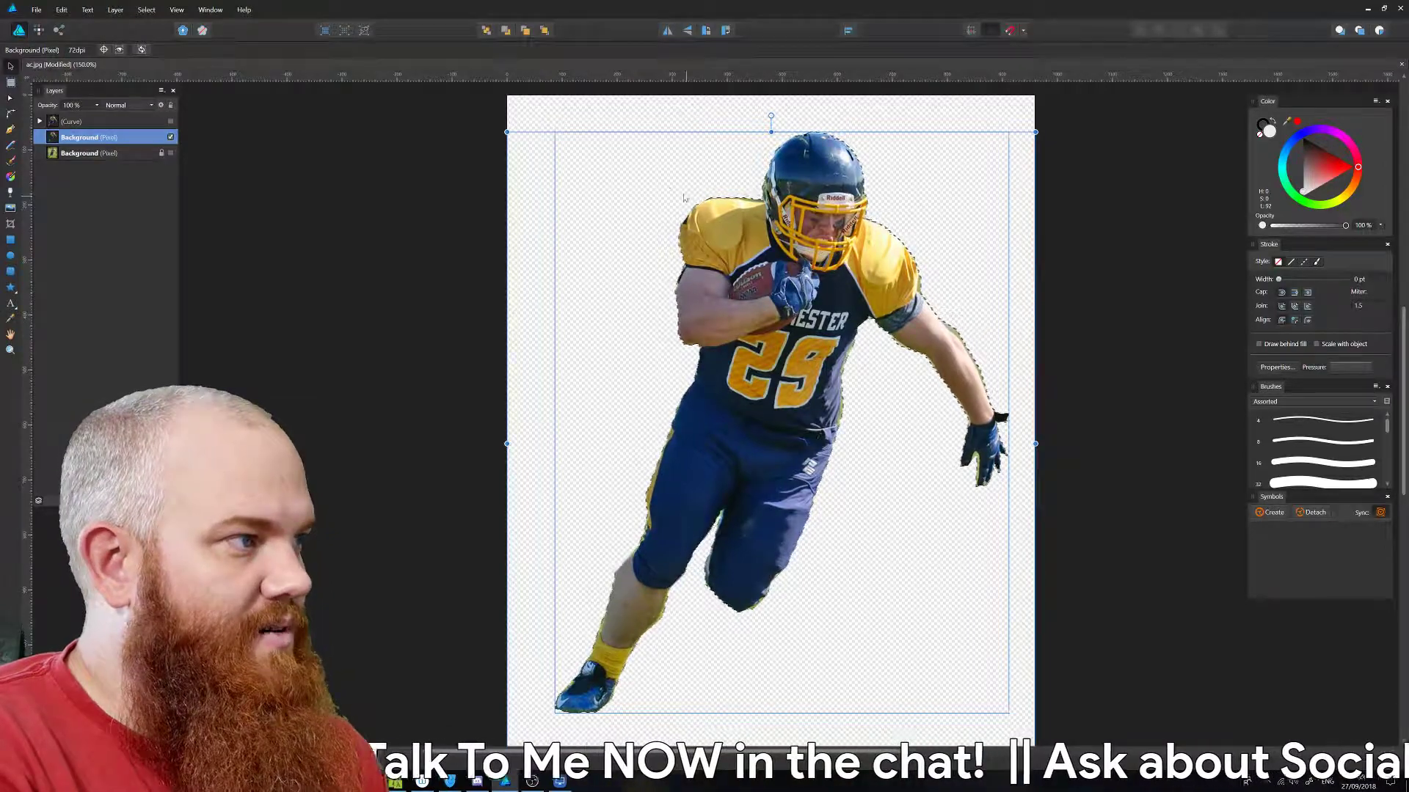
mouse_move(683, 198)
left_mouse_down()
mouse_move(602, 298)
mouse_move(868, 222)
mouse_move(762, 216)
mouse_move(639, 173)
mouse_move(708, 175)
mouse_move(679, 175)
left_mouse_up()
left_click_drag(1048, 123, 1021, 158)
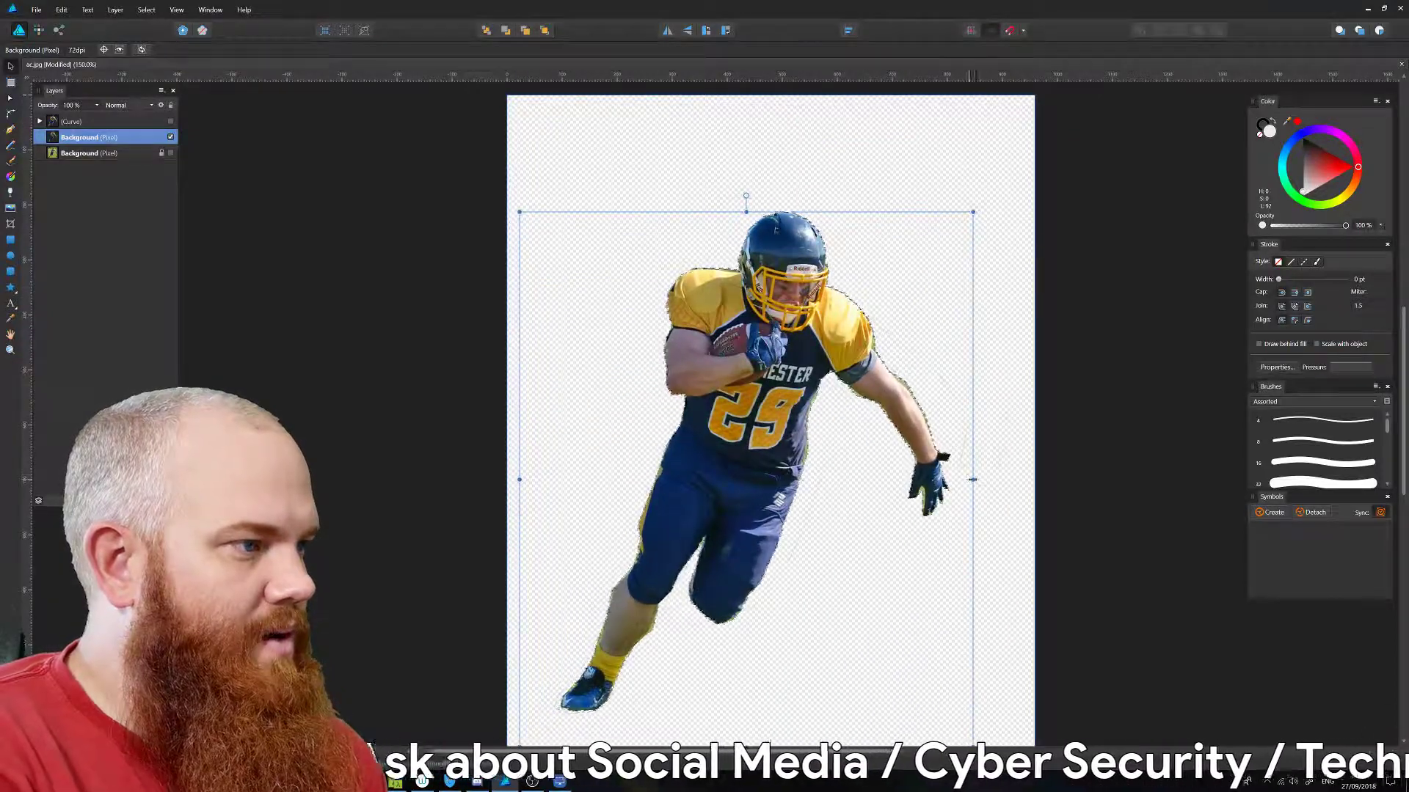
mouse_move(972, 479)
left_mouse_down()
mouse_move(783, 480)
mouse_move(979, 480)
left_mouse_up()
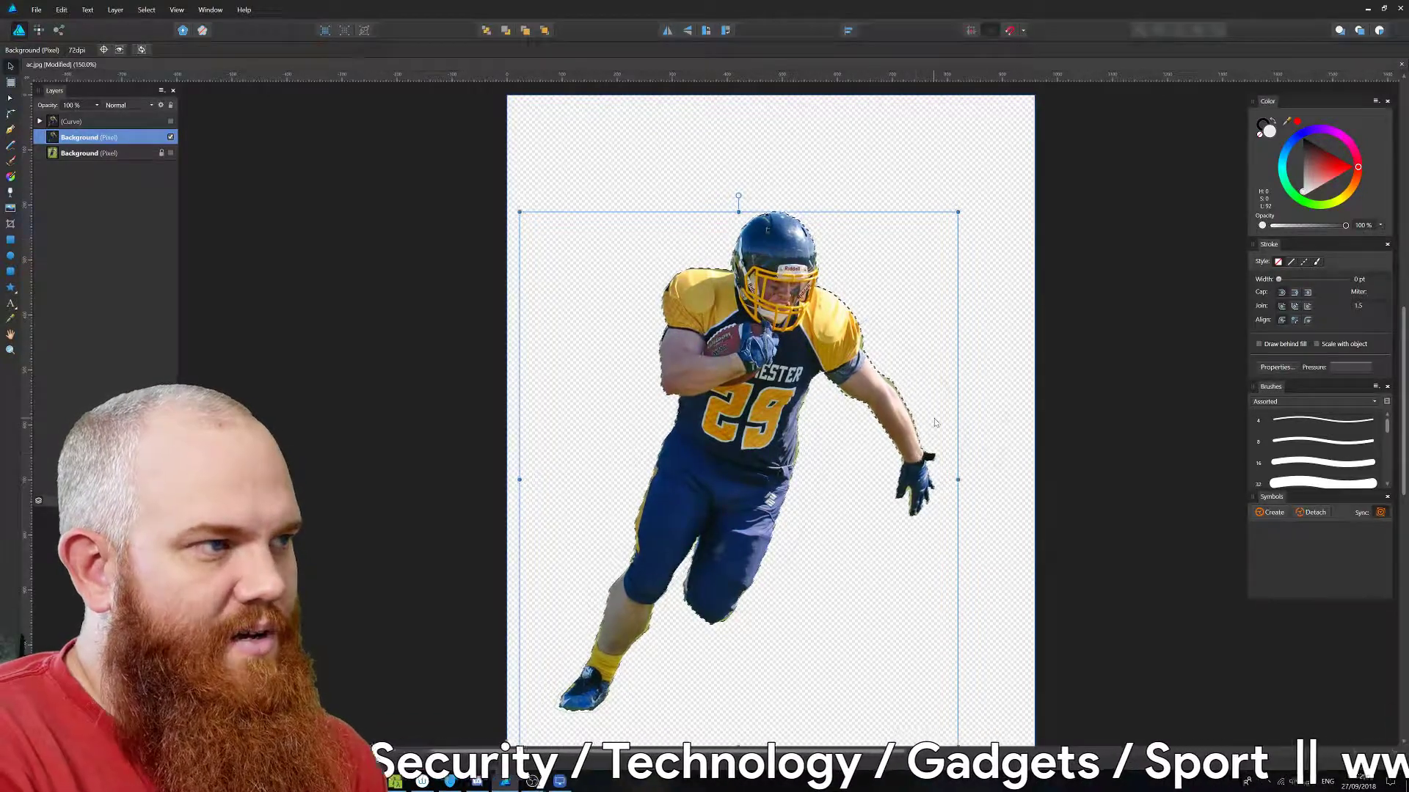
Show the clipped Curve layer in place of the erased Background layer, and clear the pixel selection.
left_click(170, 137)
left_click(170, 121)
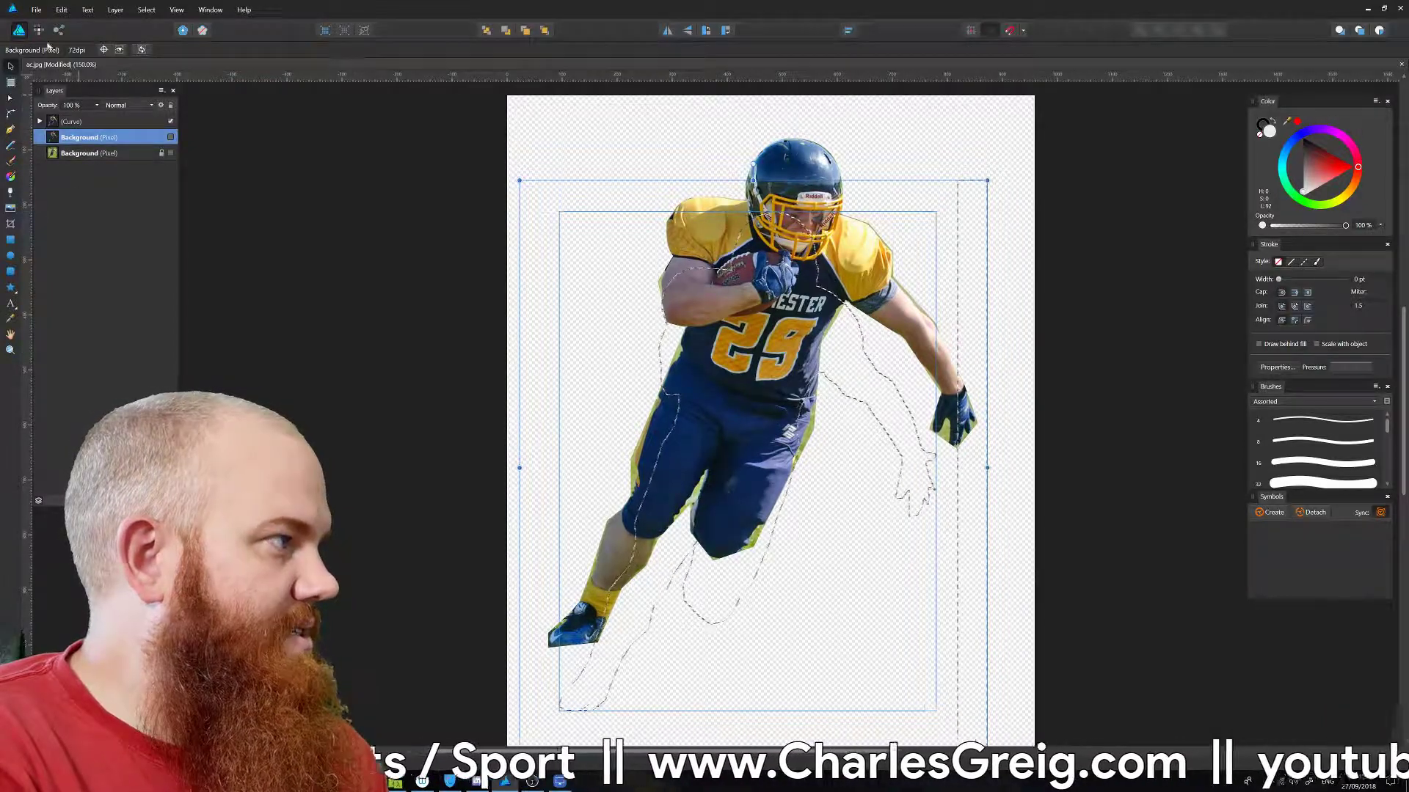
left_click(150, 11)
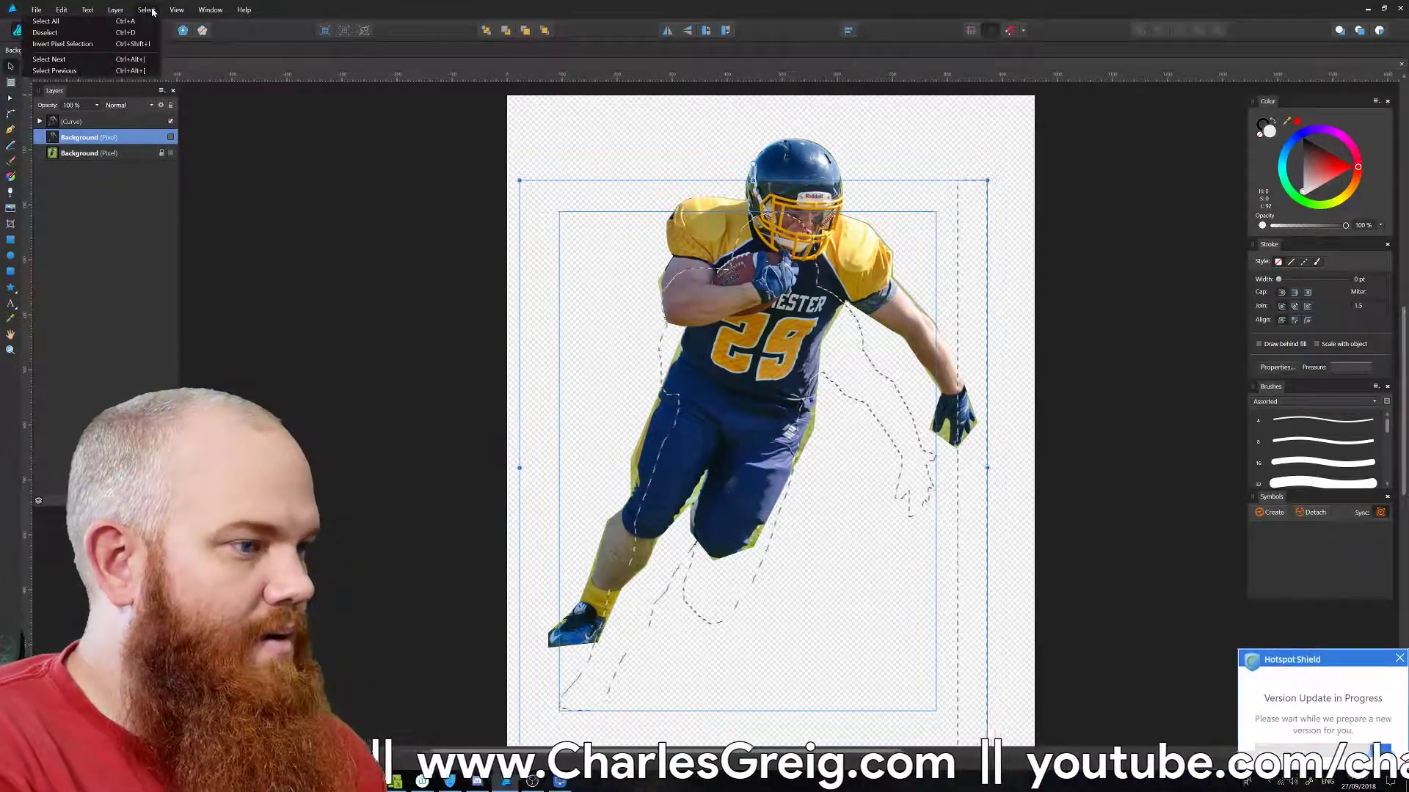
left_click(136, 4)
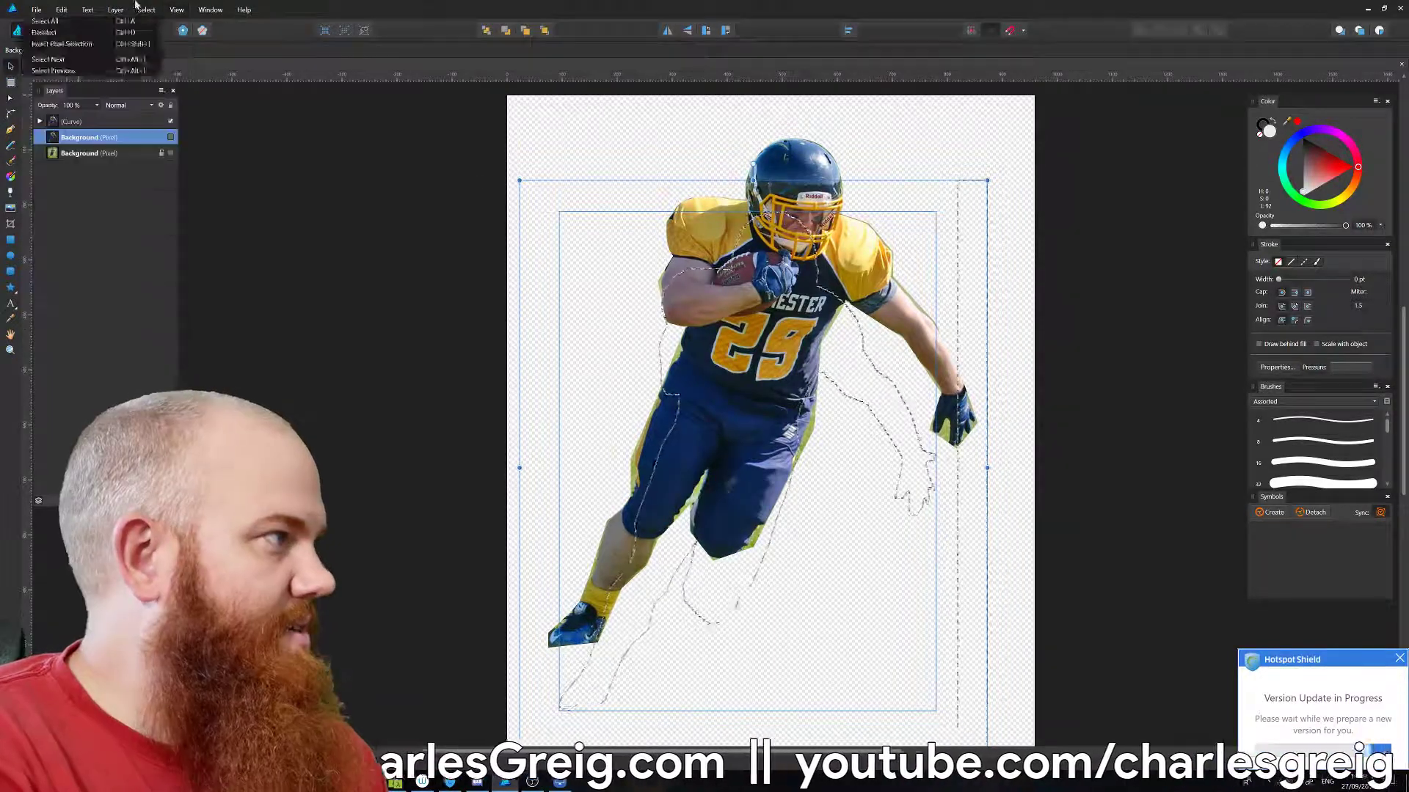
left_click(114, 11)
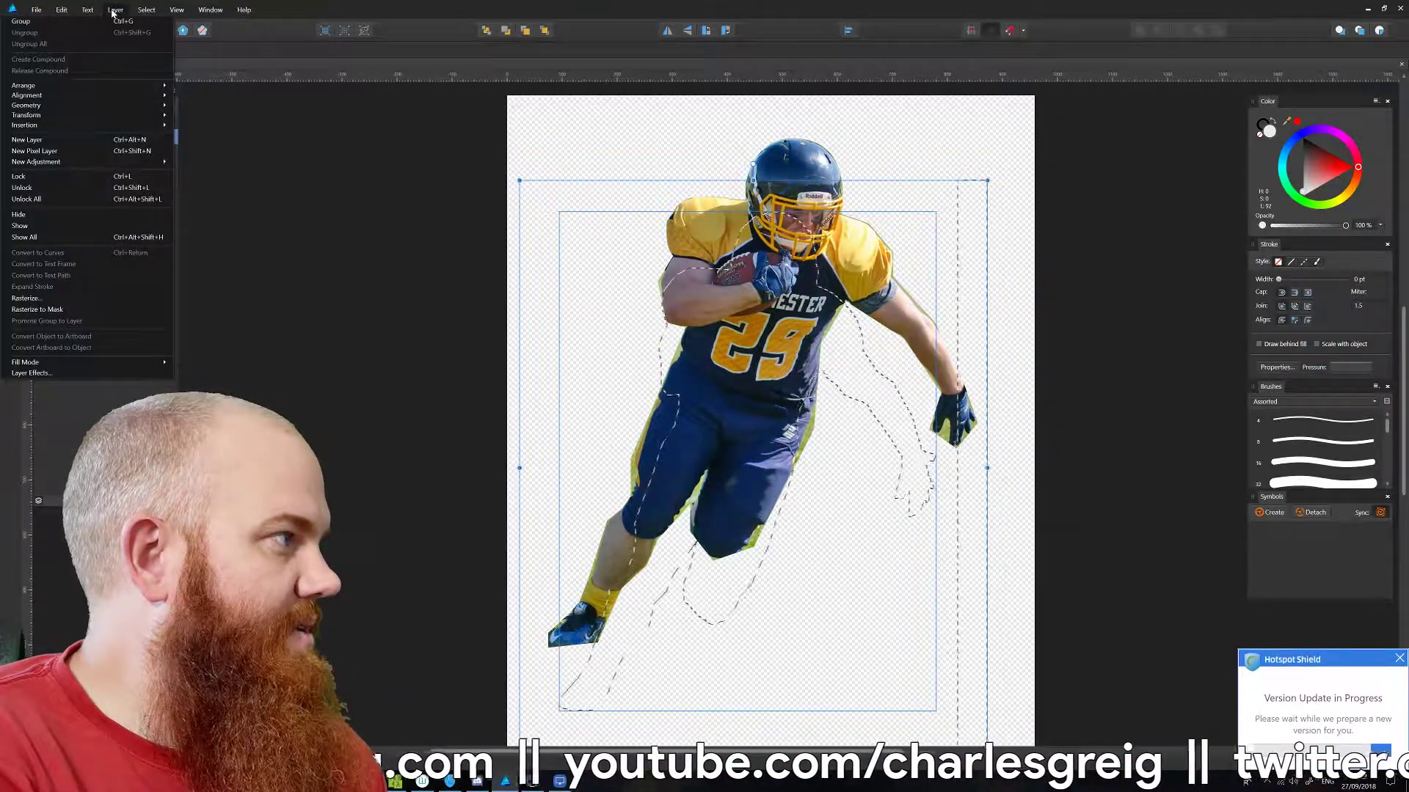
mouse_move(141, 11)
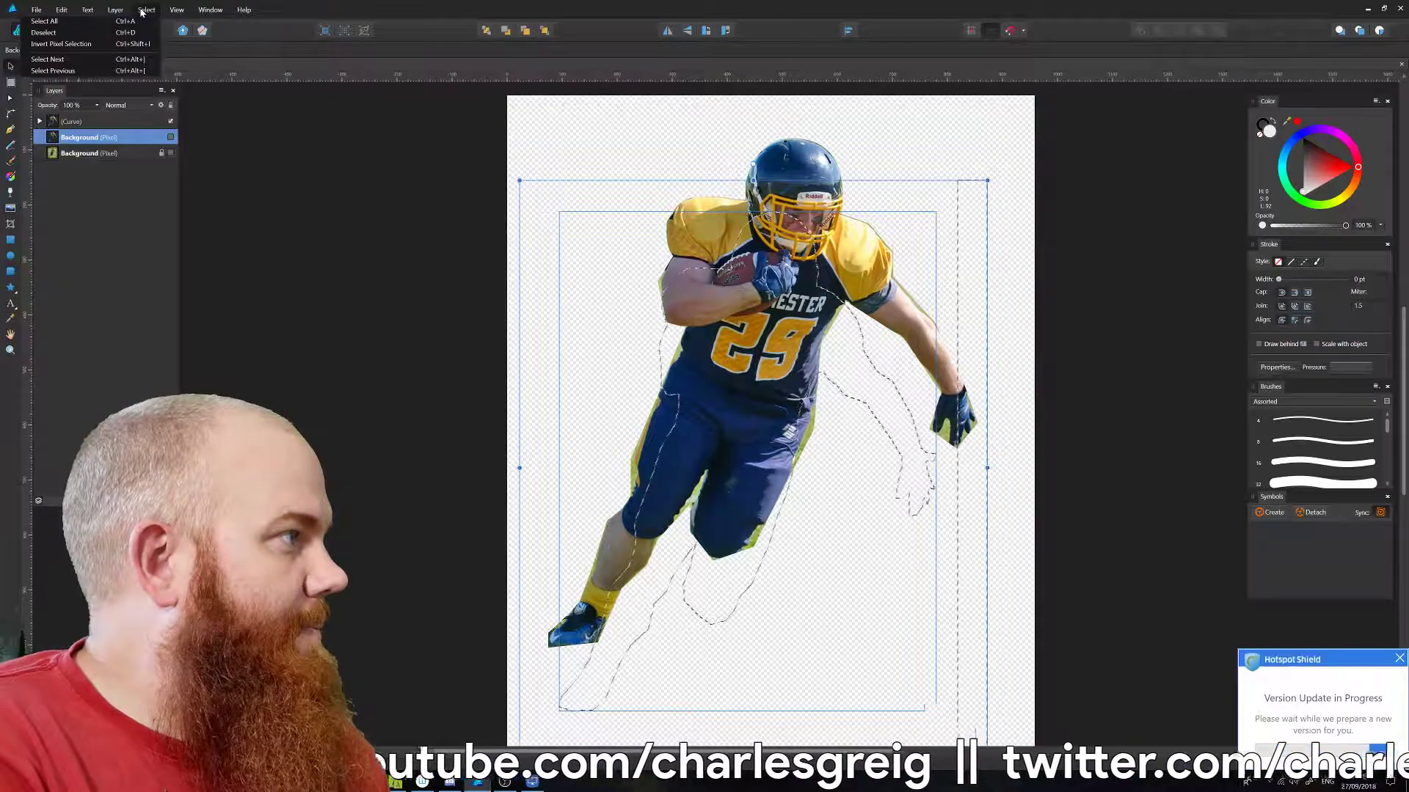
left_click(44, 32)
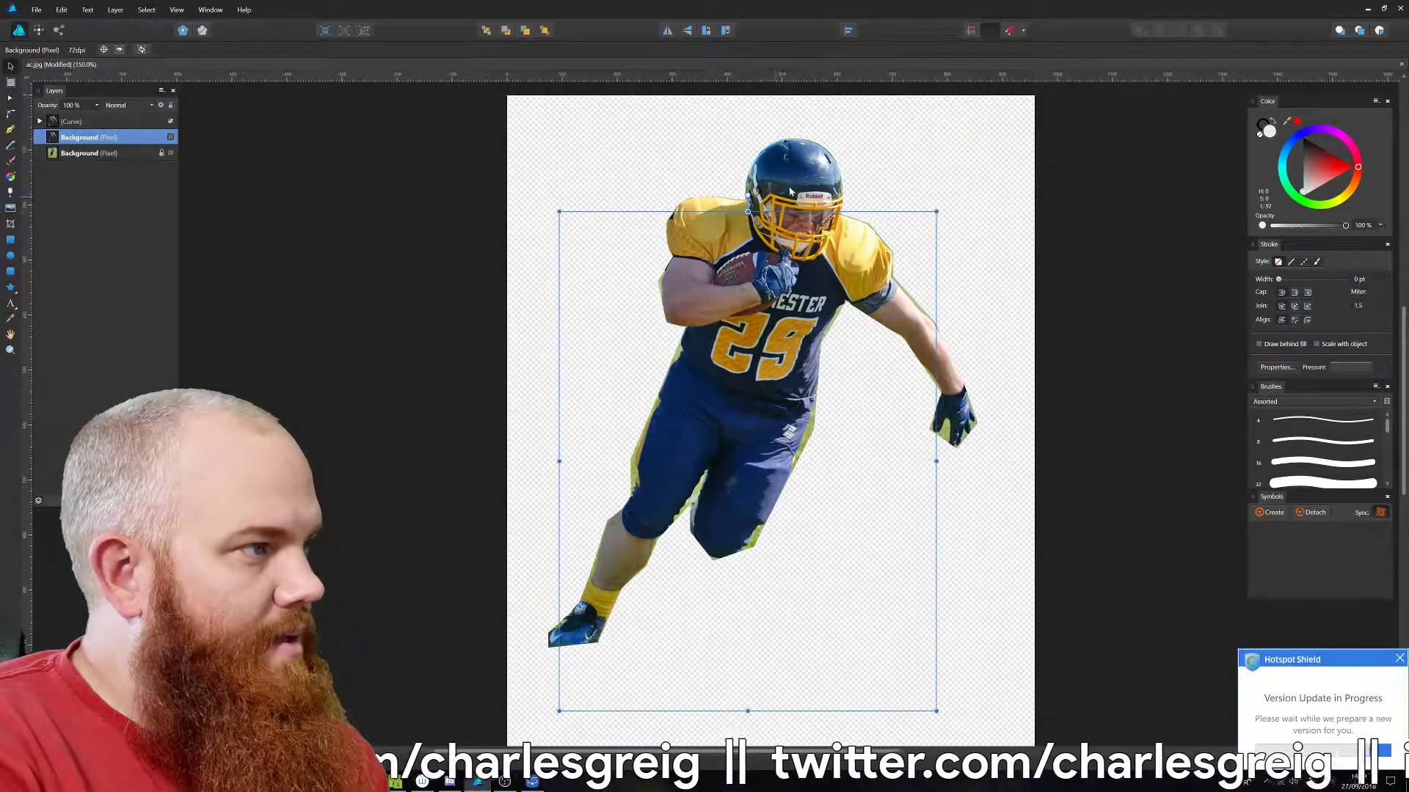
Move the clipping curve's node at the player's bent elbow slightly inward to tighten the cut-out there.
left_click(95, 121)
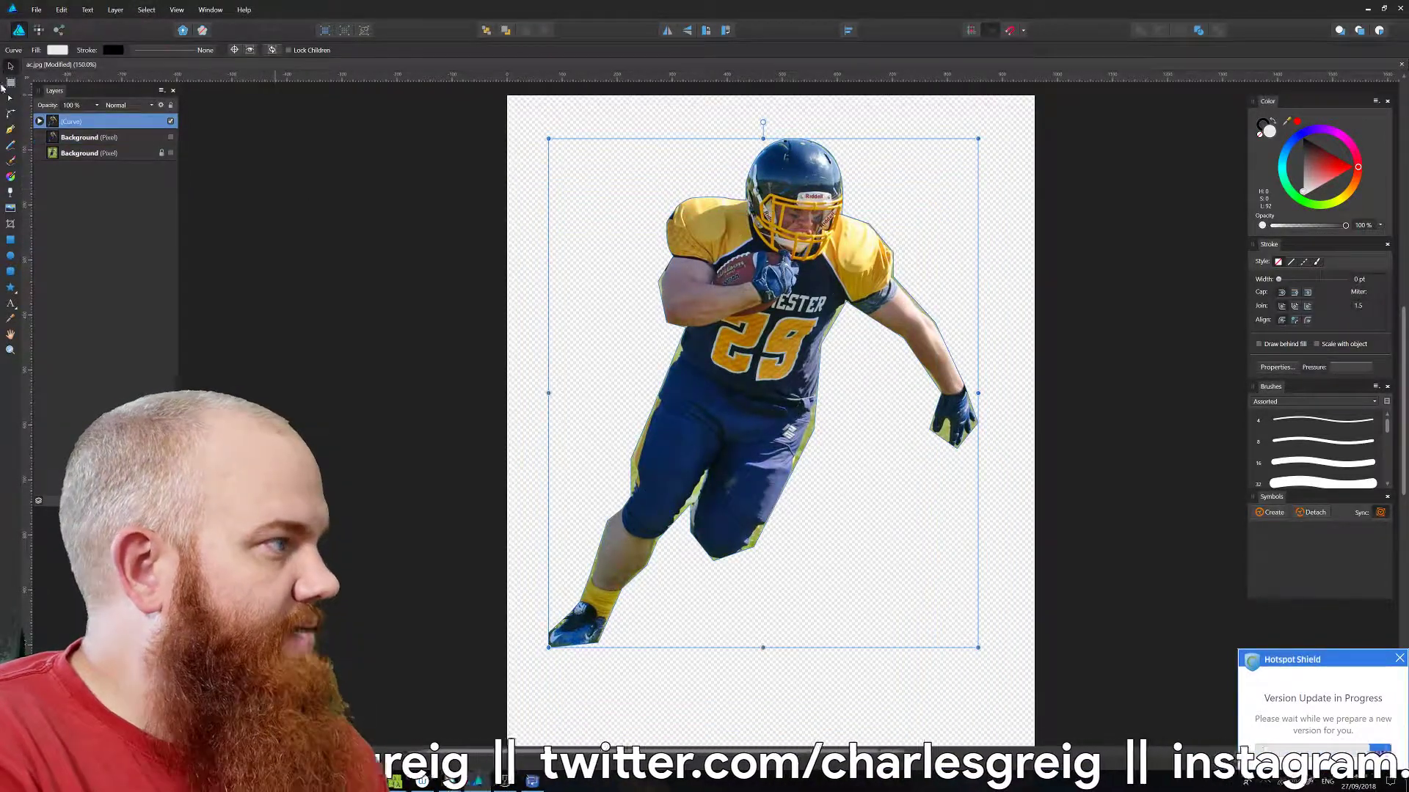
left_click(10, 98)
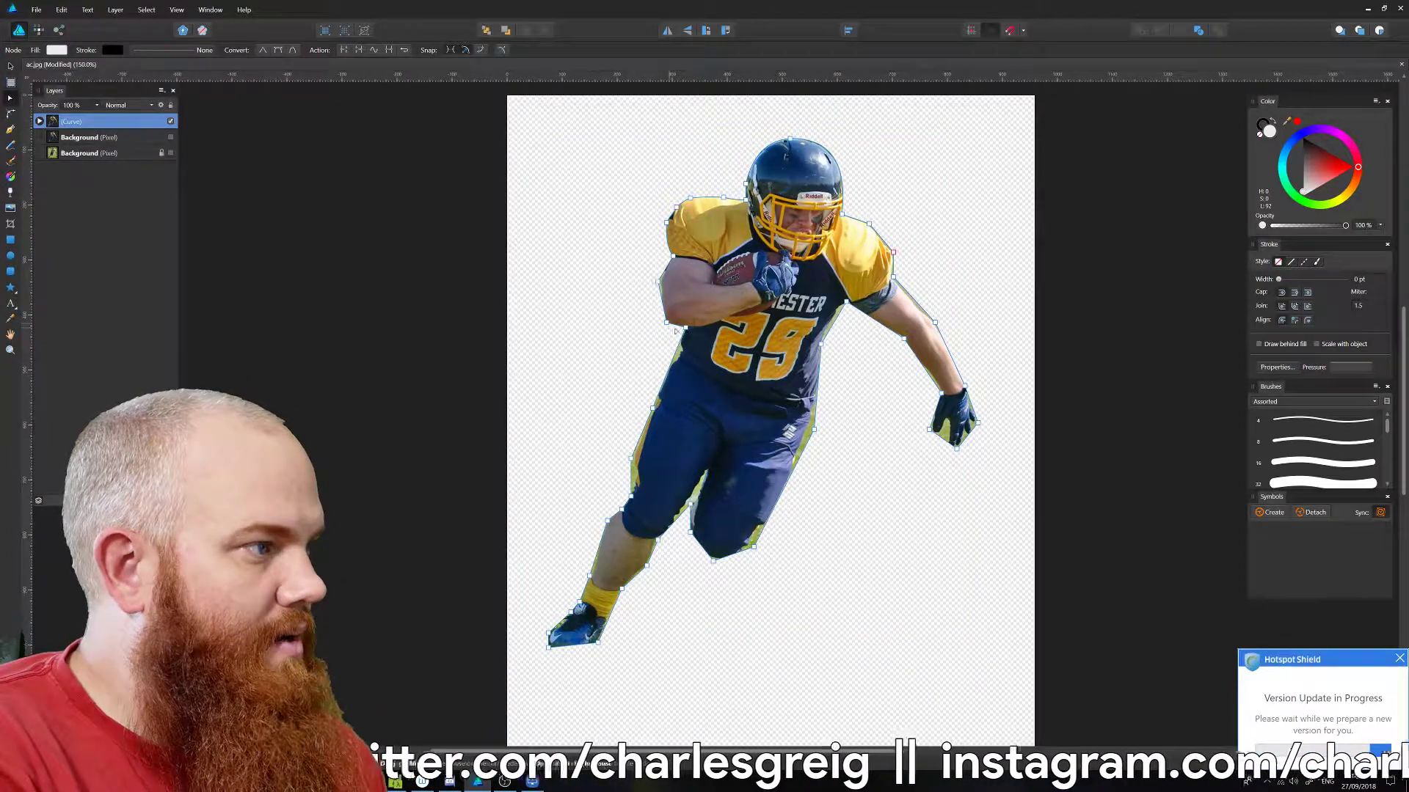
mouse_move(666, 331)
left_mouse_down()
mouse_move(545, 351)
mouse_move(565, 418)
mouse_move(560, 369)
mouse_move(629, 323)
mouse_move(656, 327)
mouse_move(580, 356)
mouse_move(663, 322)
left_mouse_up()
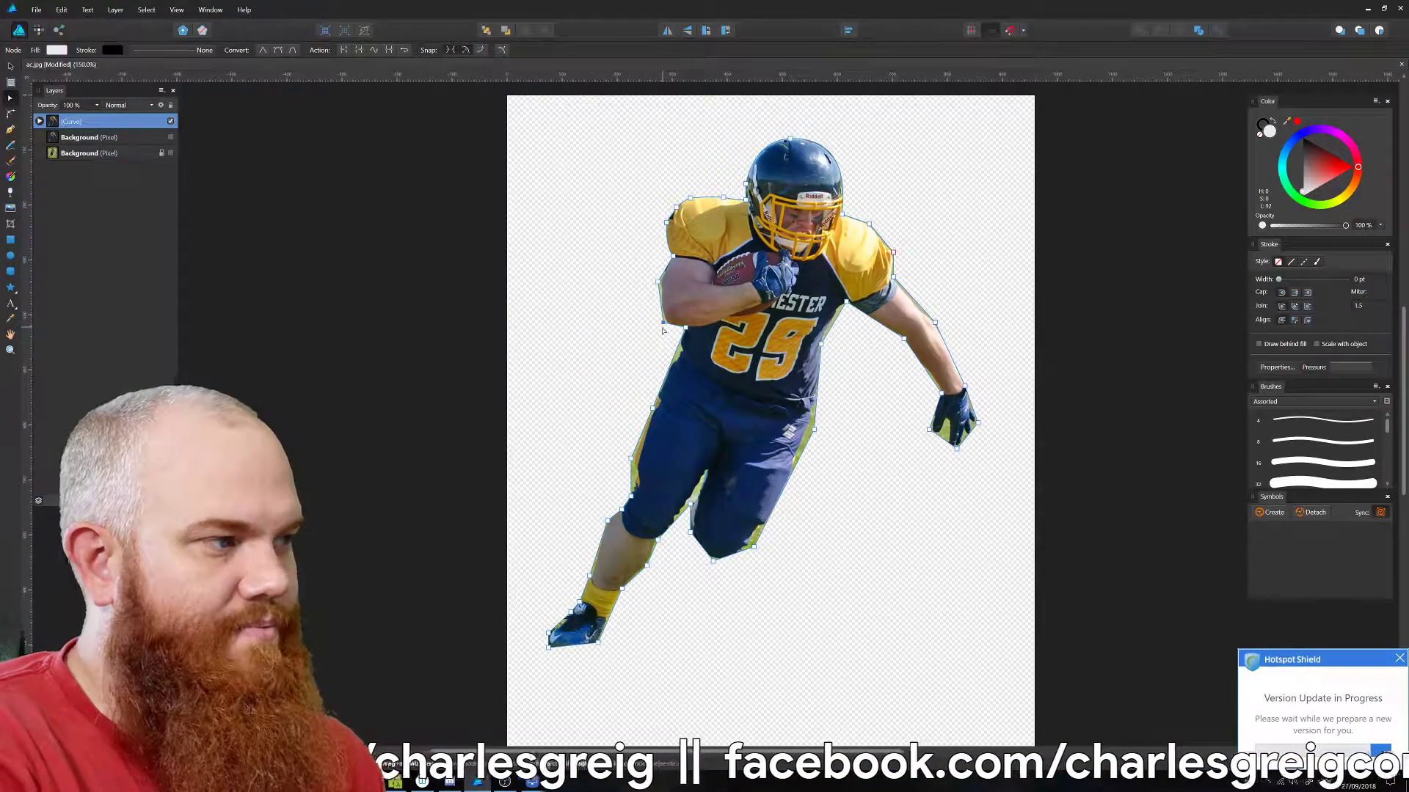
Hide the Curve layer and, in the pixel editing persona, select and show the original Background photo layer.
left_click(170, 121)
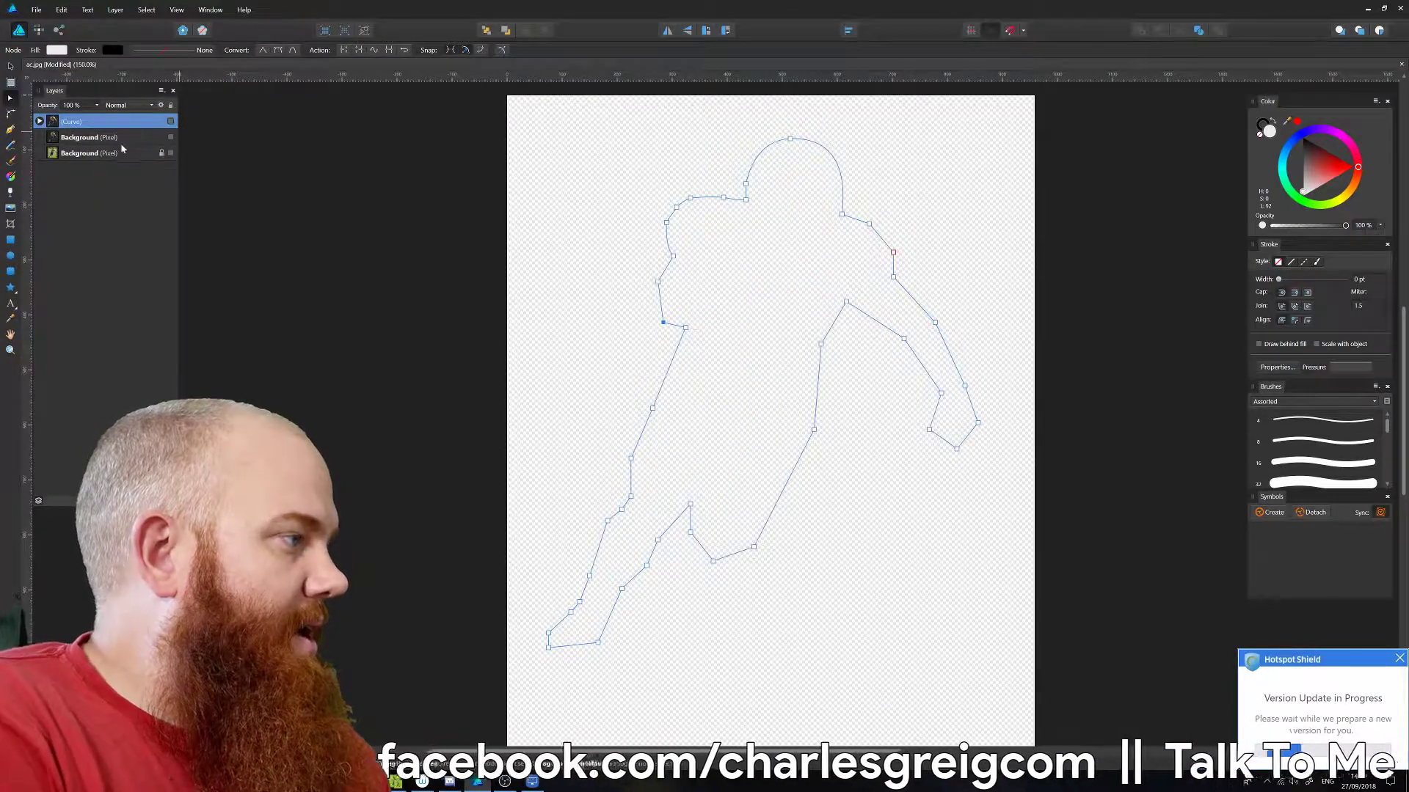
left_click(39, 30)
key("Tab")
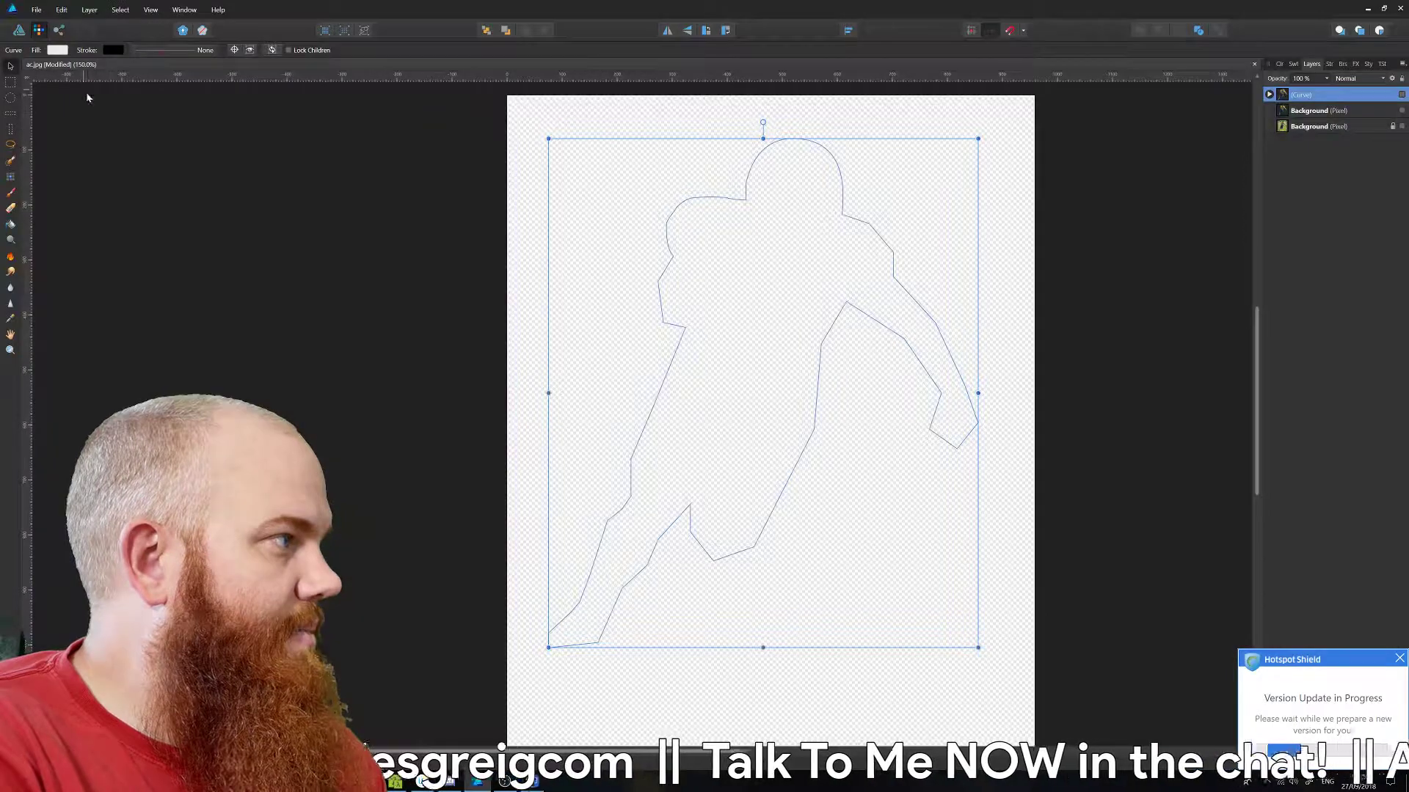
left_click(1299, 126)
left_click(1400, 126)
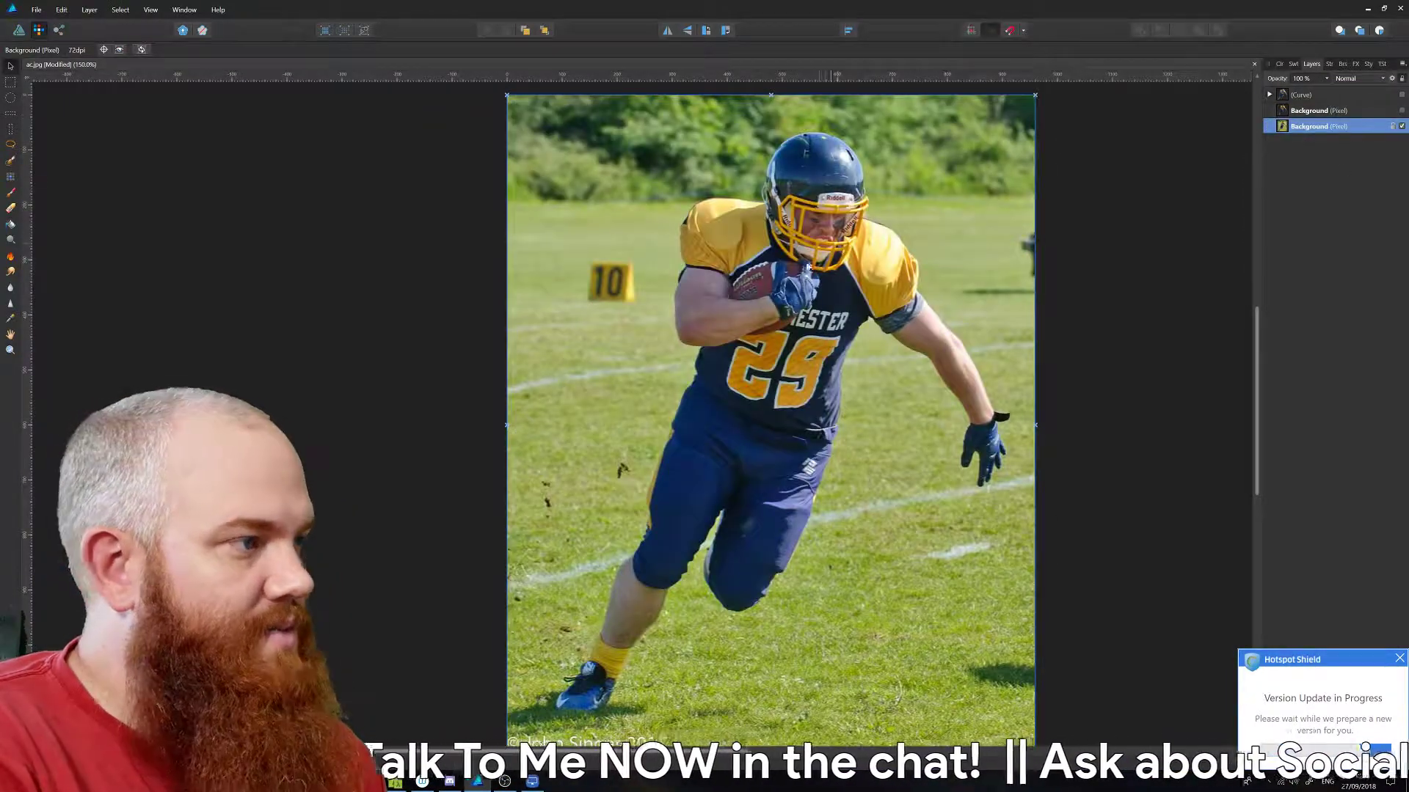
Paint a 17 px Selection Brush selection from the player's trailing leg up over the ball-carrying arm, shoulders and helmet.
left_click(10, 161)
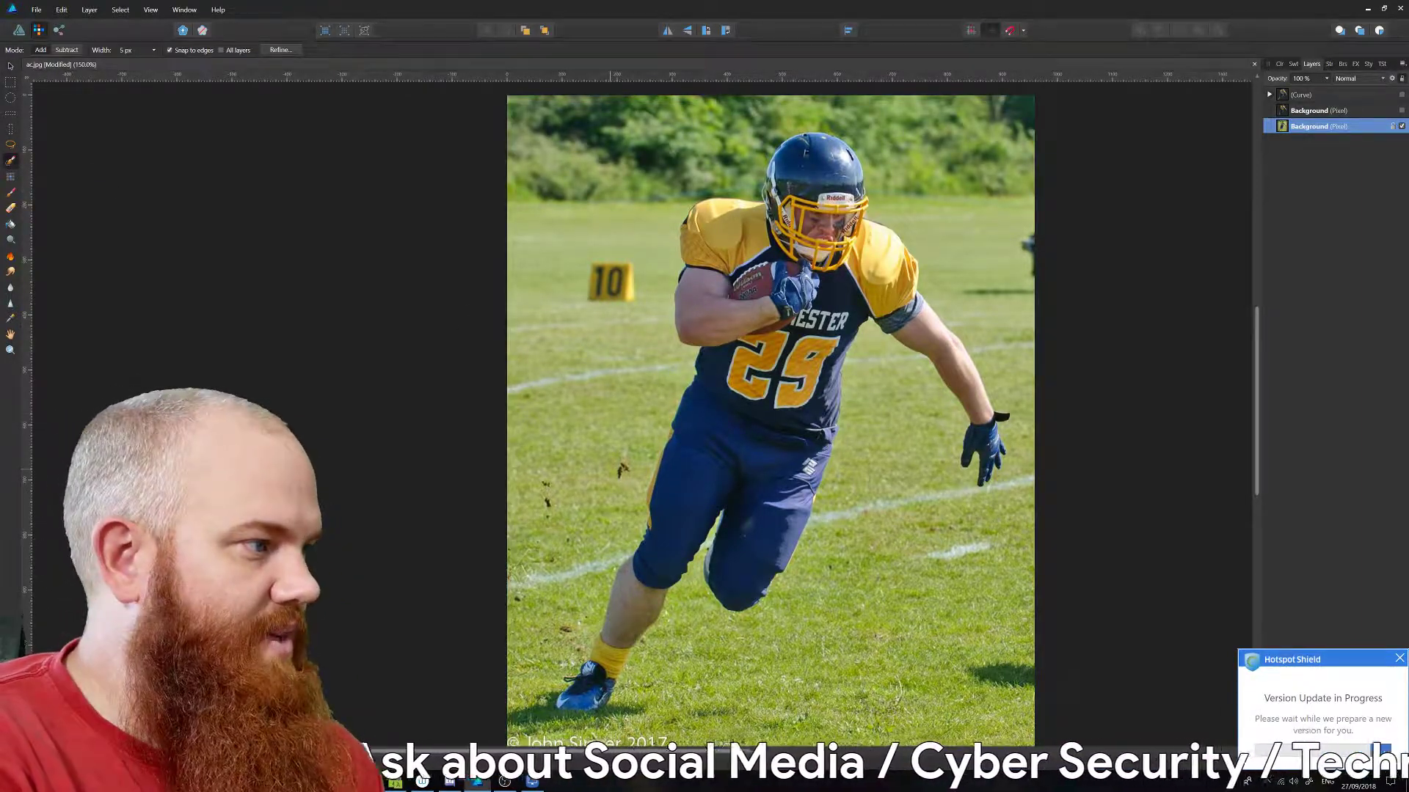
left_click(153, 50)
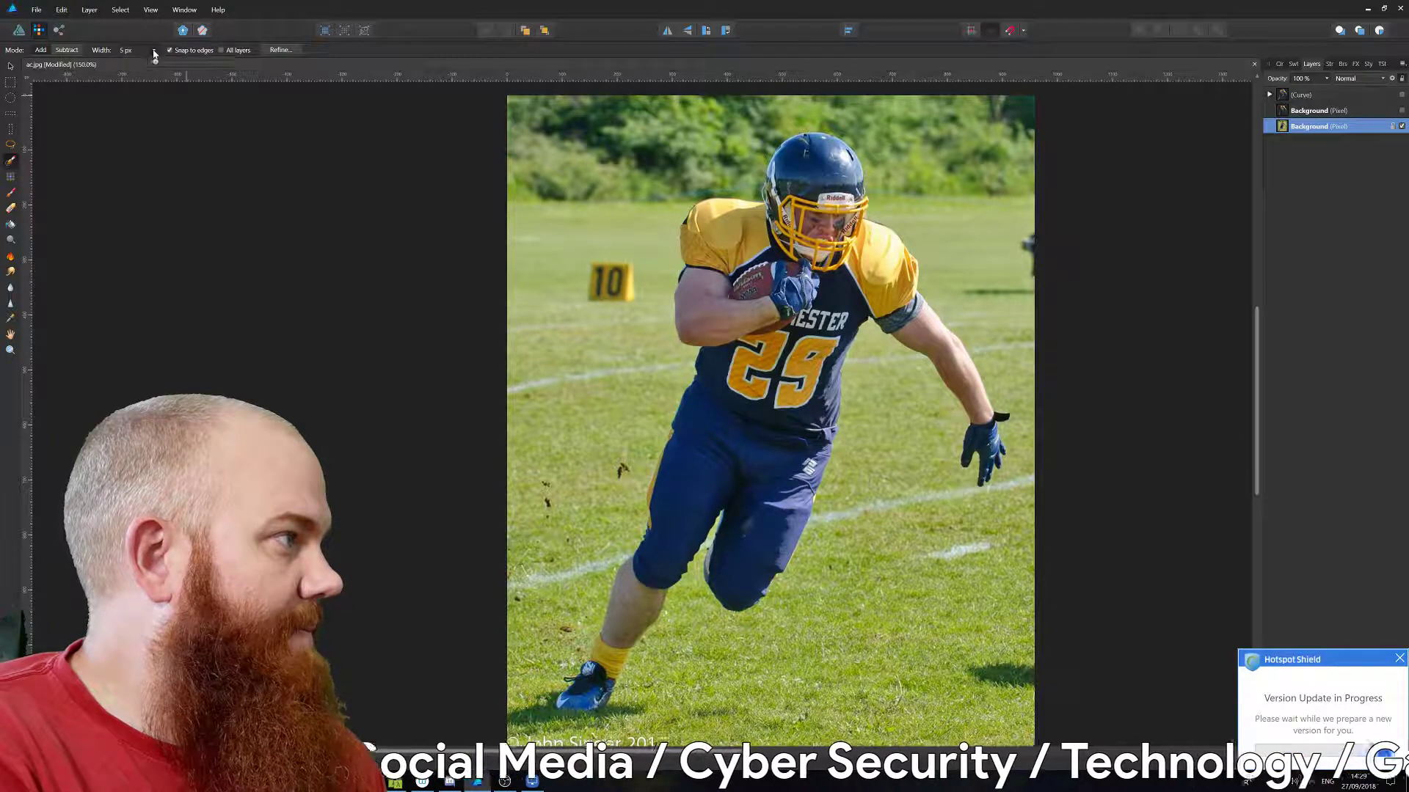
left_click_drag(153, 63, 186, 74)
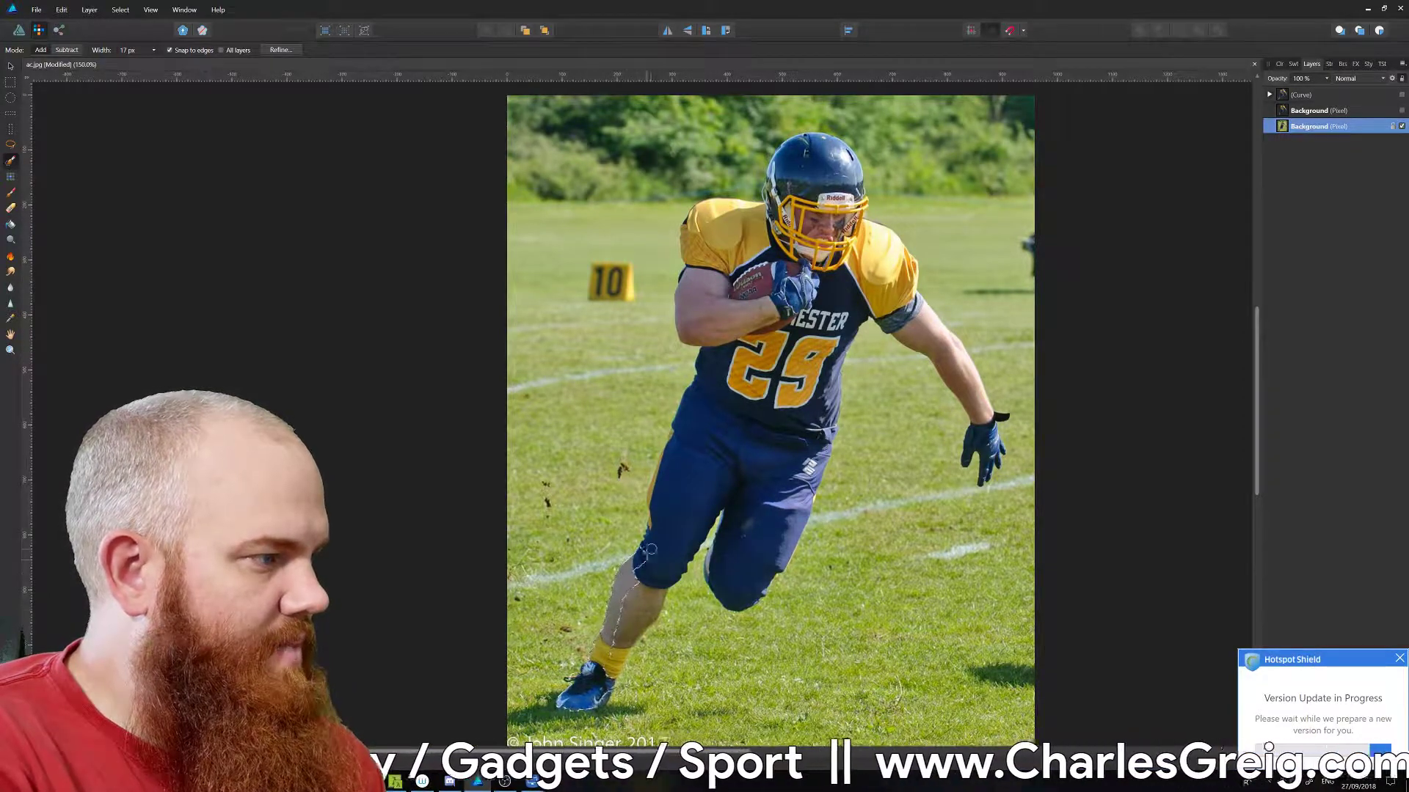
left_click_drag(650, 549, 656, 500)
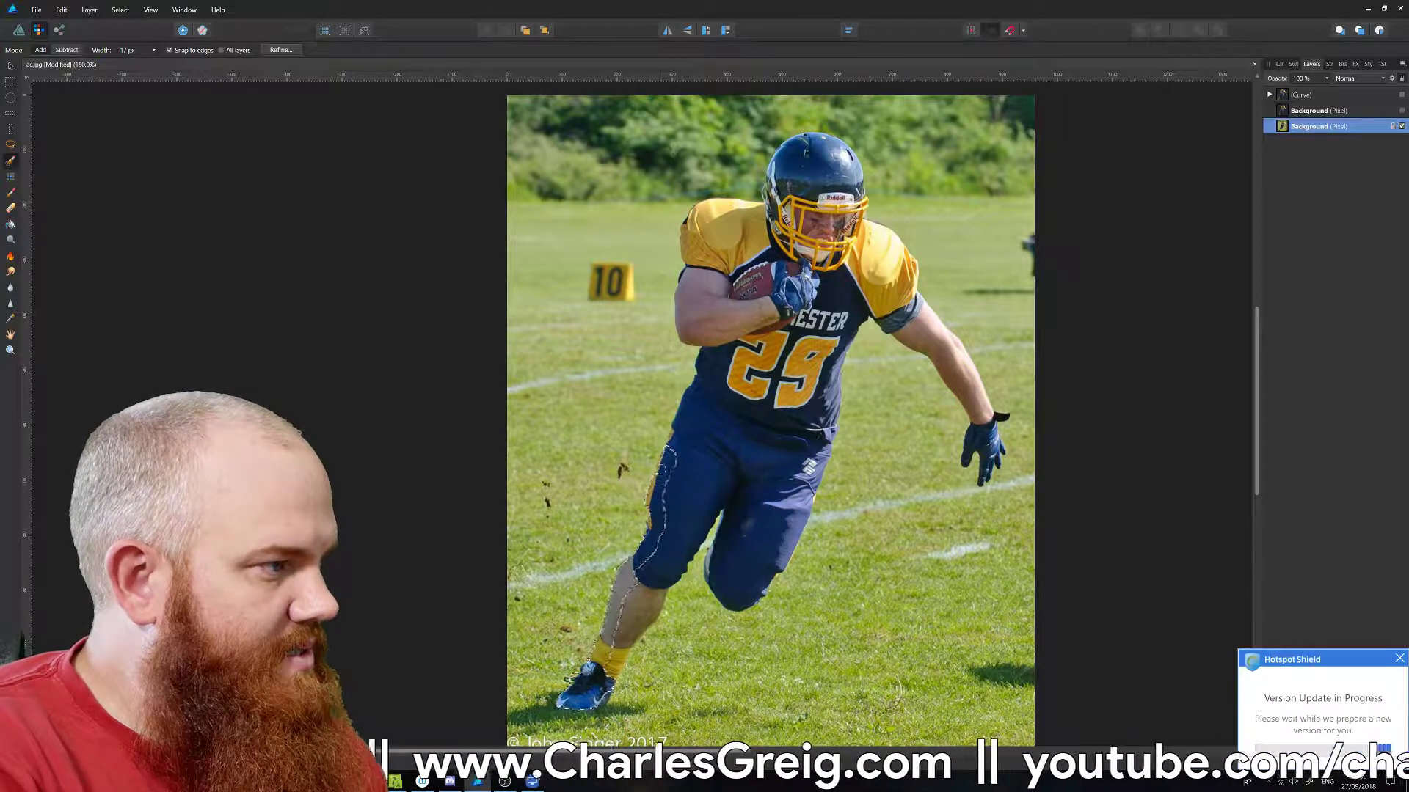
left_click_drag(666, 464, 679, 424)
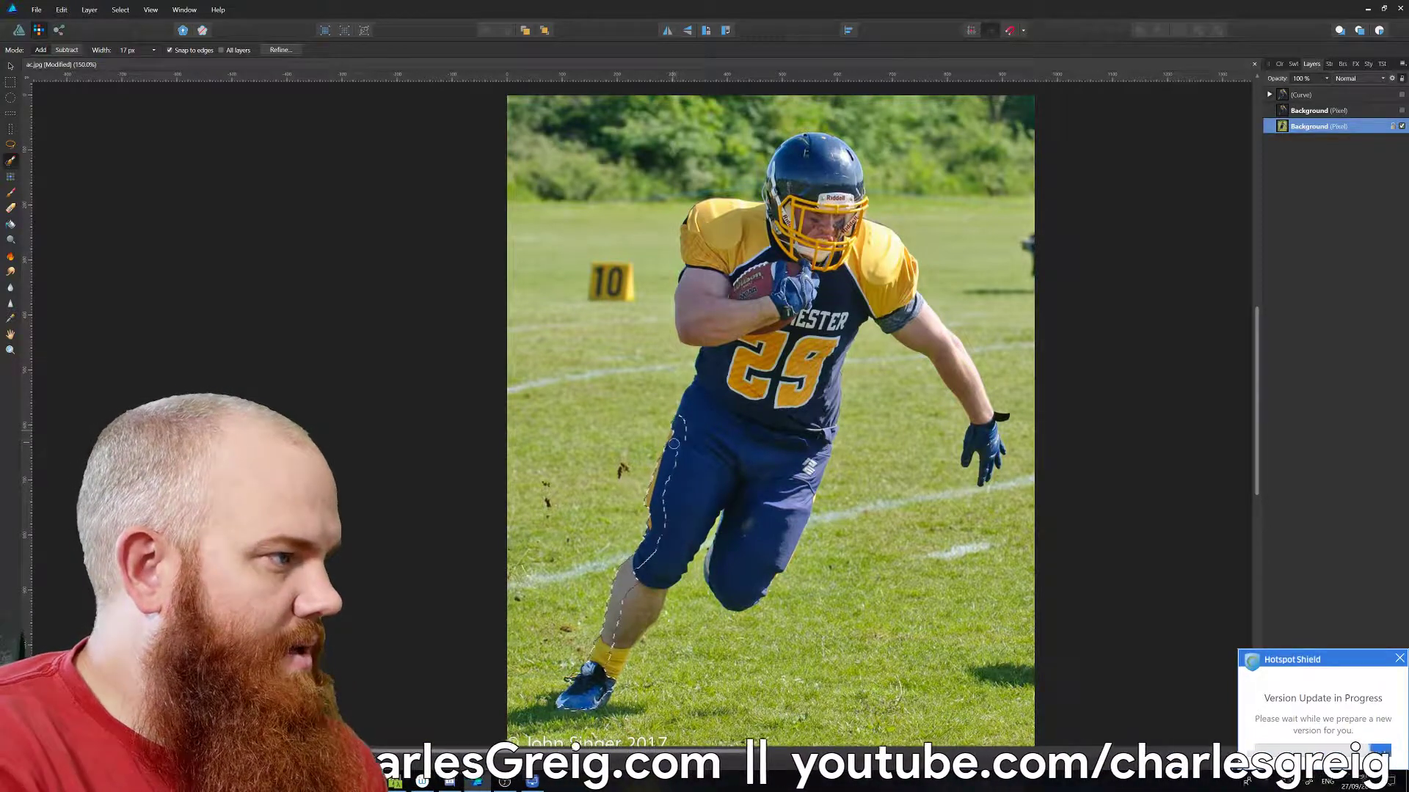
mouse_move(706, 378)
left_mouse_down()
mouse_move(688, 326)
mouse_move(694, 217)
left_mouse_up()
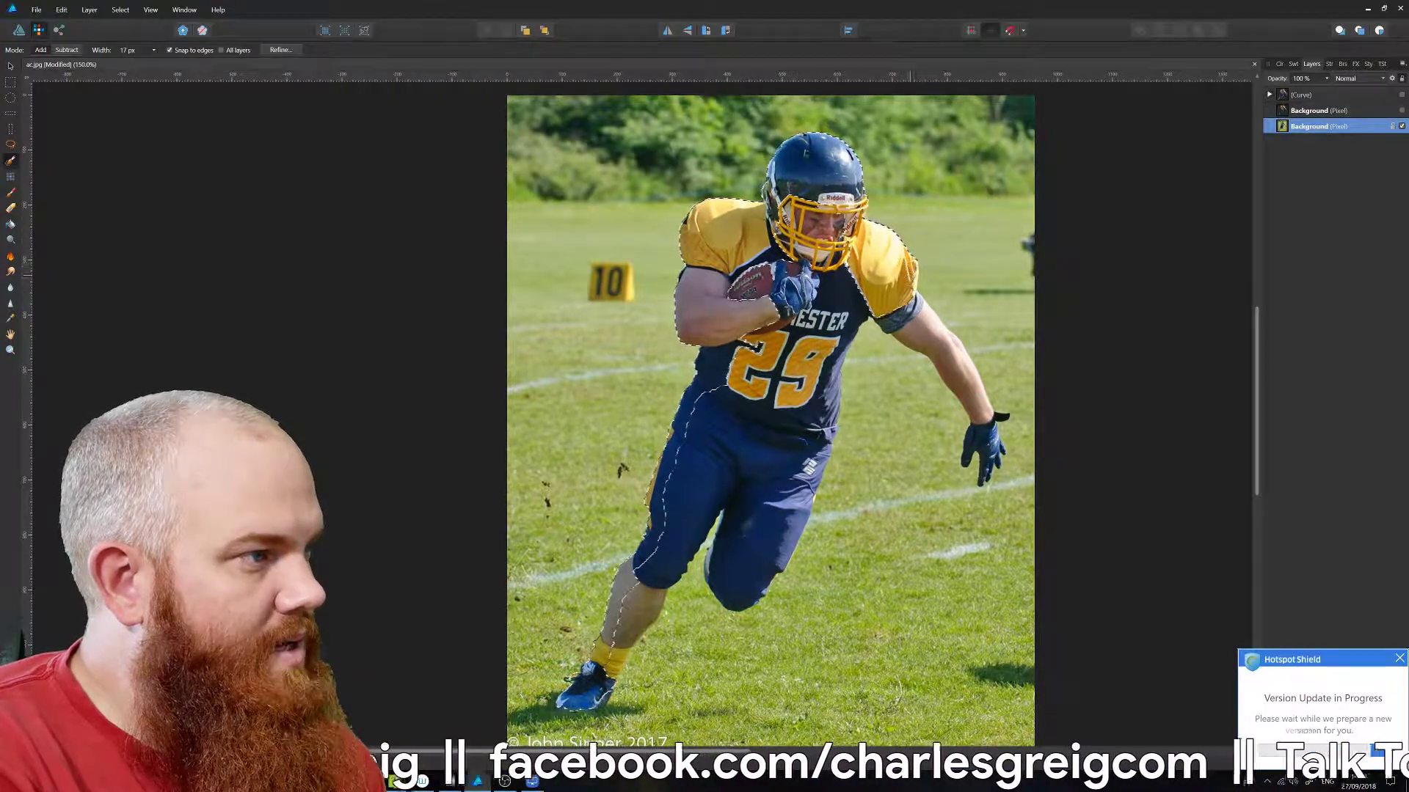
Extend the brushed selection over the player's outstretched arm, torso and both thighs to cover the whole figure.
left_click_drag(913, 323, 974, 410)
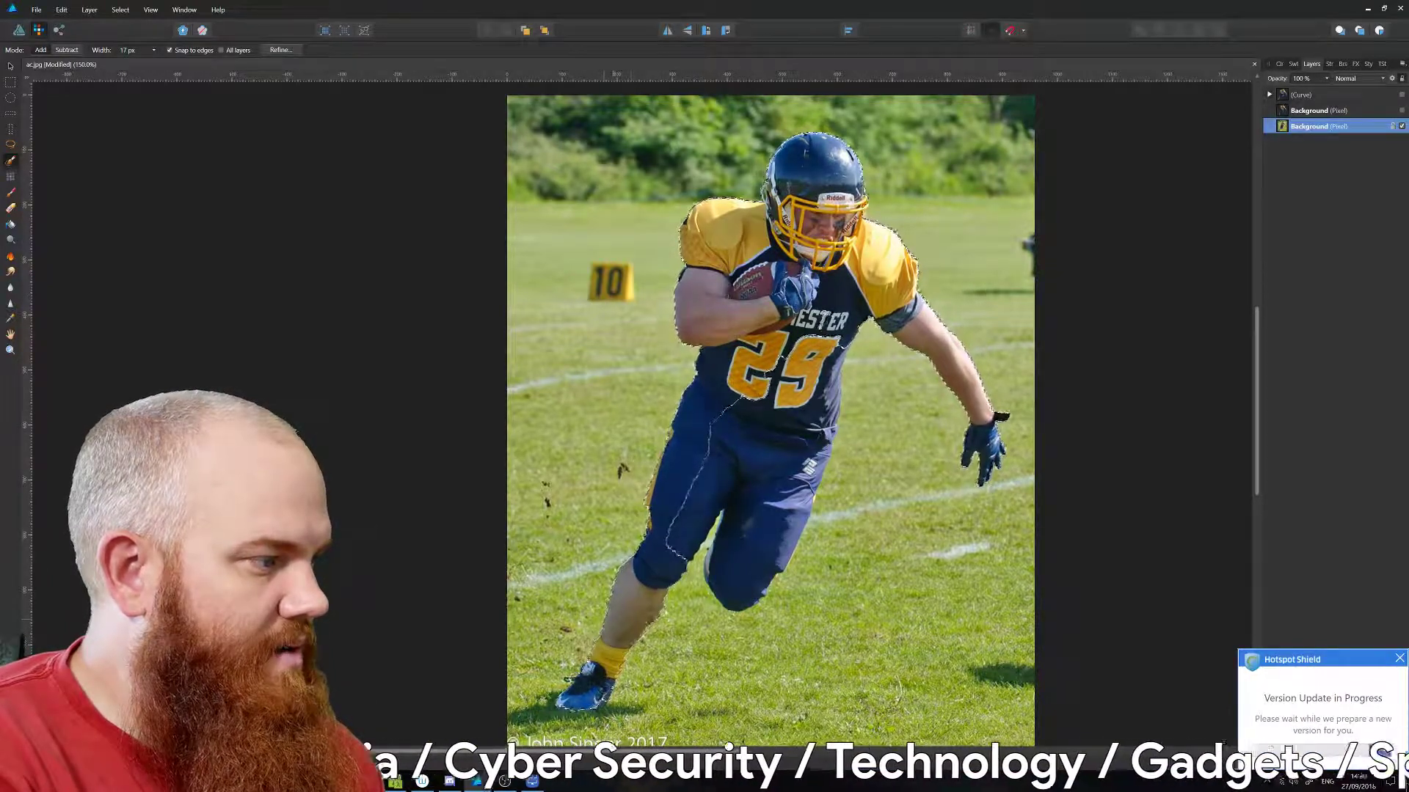
left_click_drag(719, 448, 716, 490)
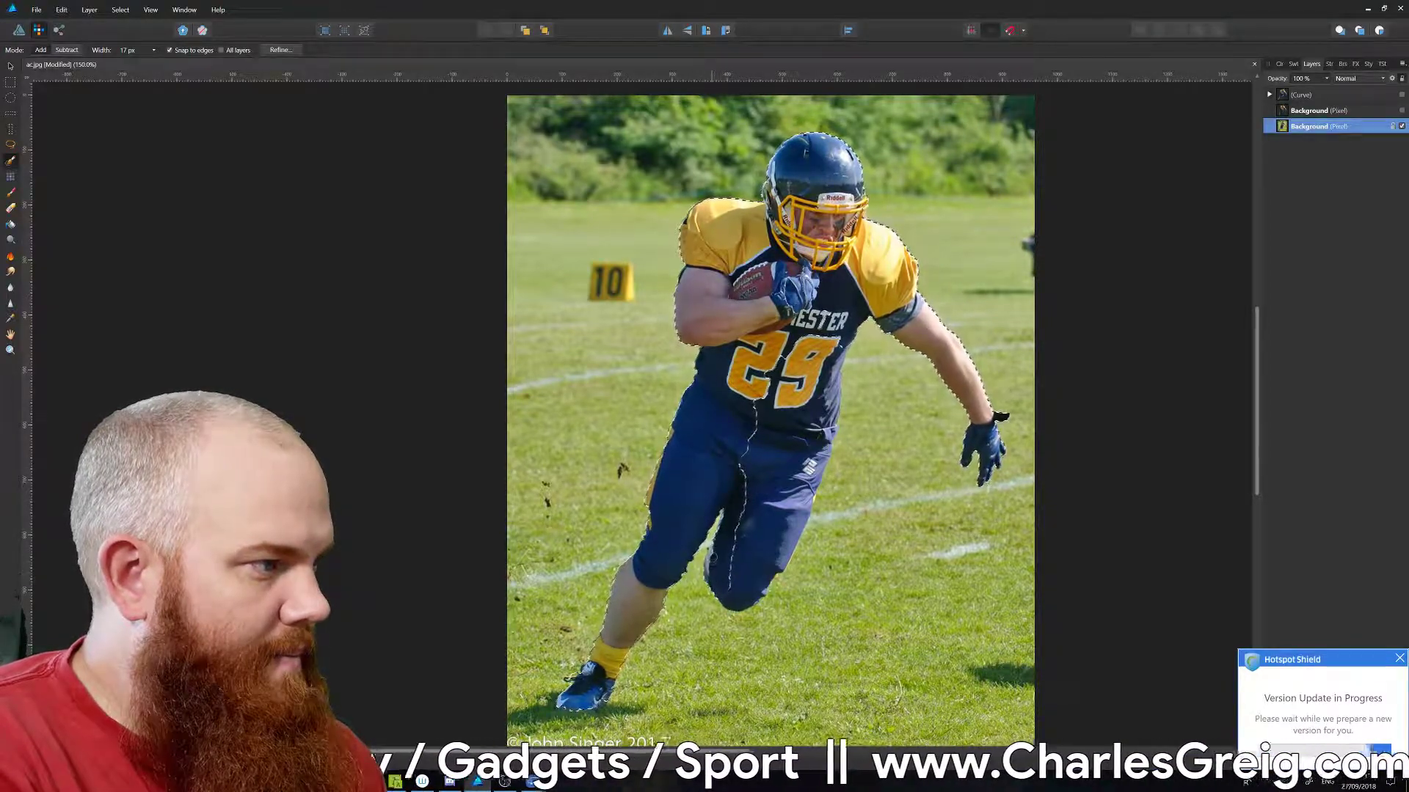
mouse_move(719, 545)
left_mouse_down()
mouse_move(733, 598)
mouse_move(766, 545)
left_mouse_up()
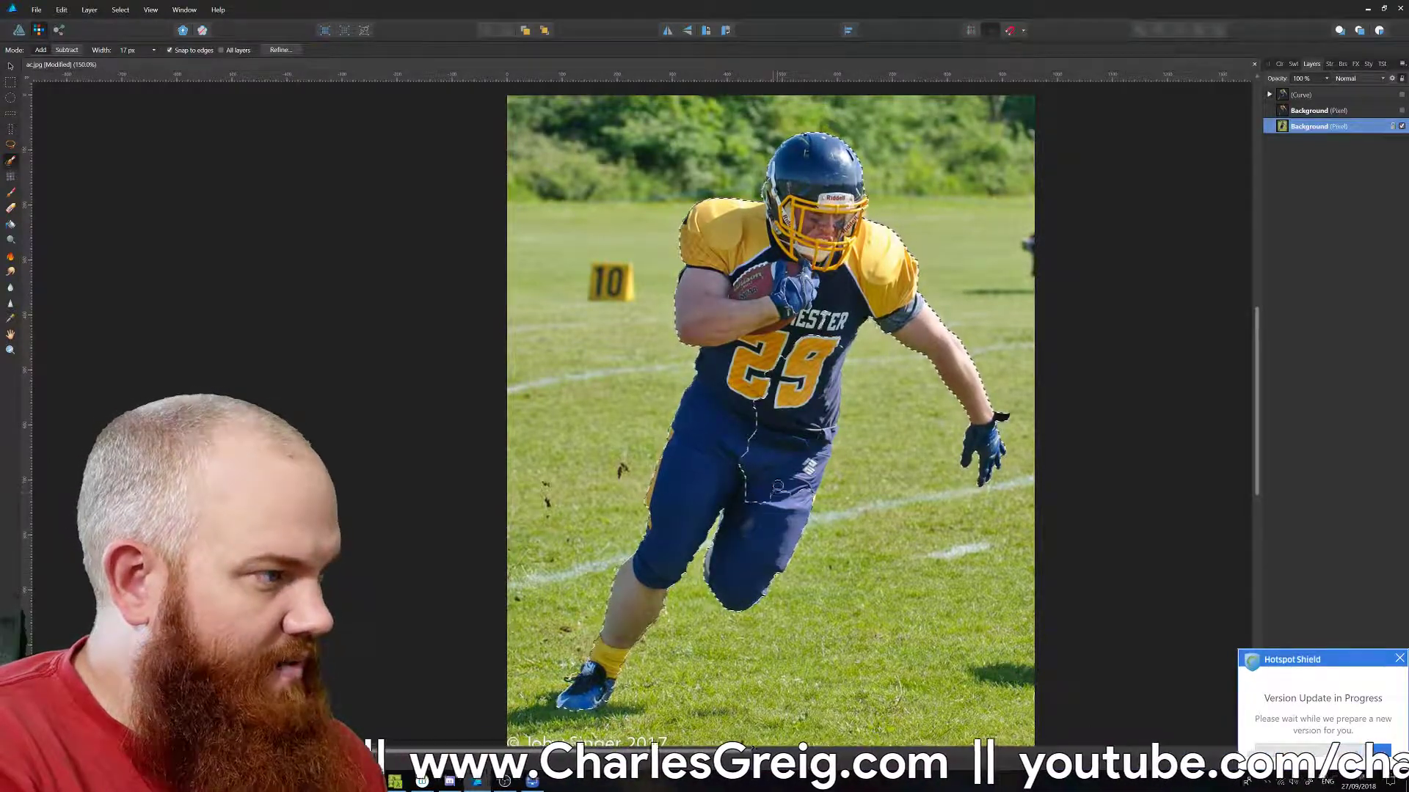
left_click_drag(809, 445, 811, 441)
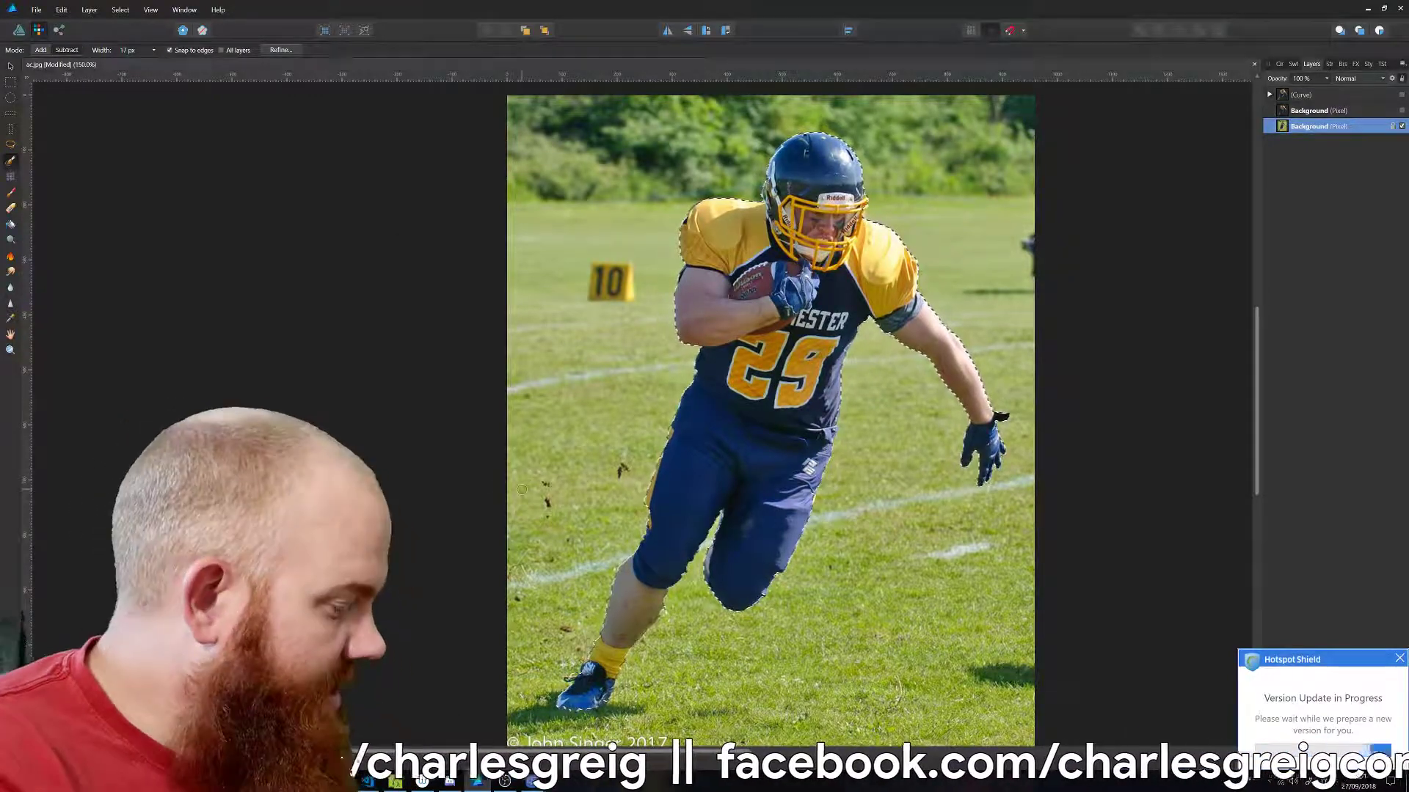
Examine the selection edge along the player's hips and legs, and close the Hotspot Shield window covering the photo.
scroll(645, 418, "up", 5)
scroll(720, 561, "down", 3)
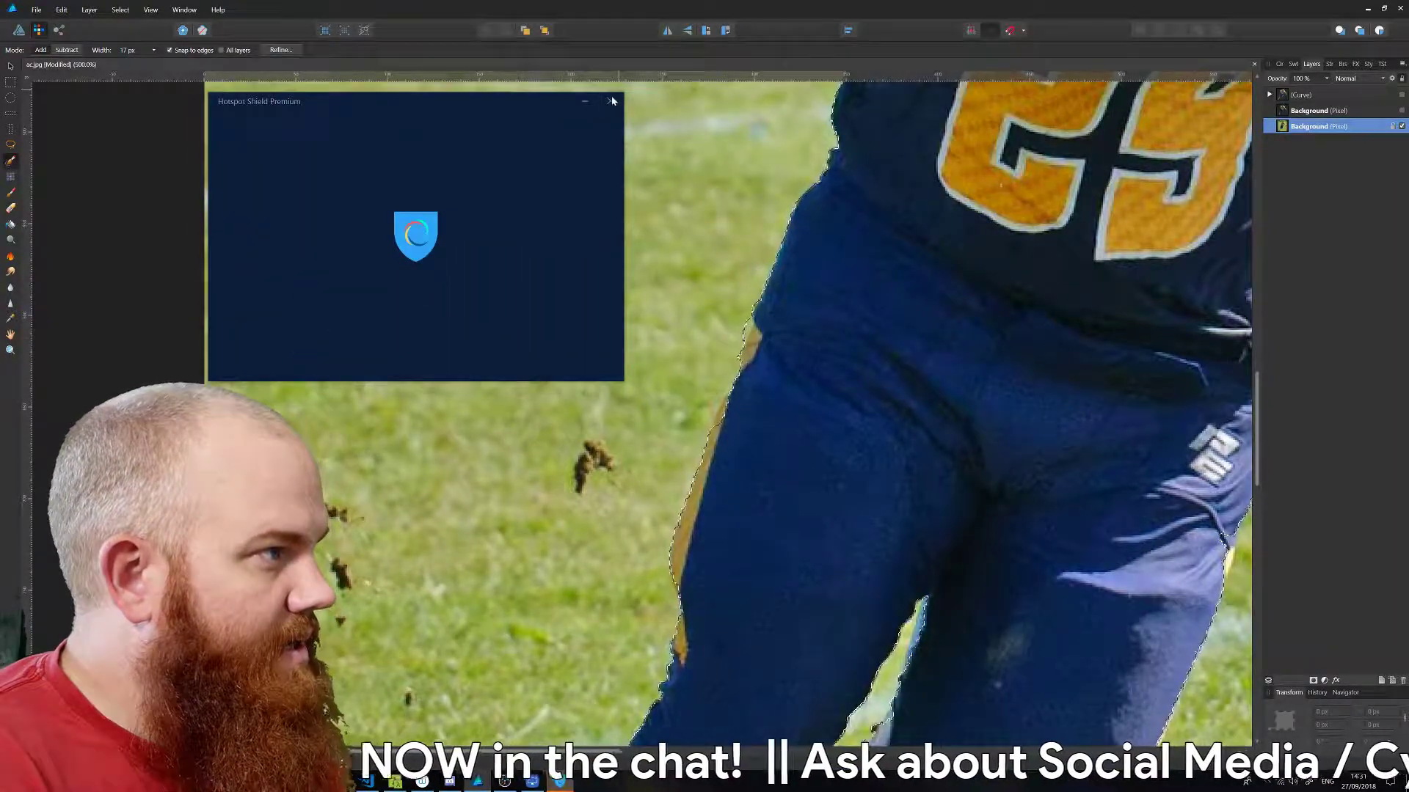
left_click(612, 101)
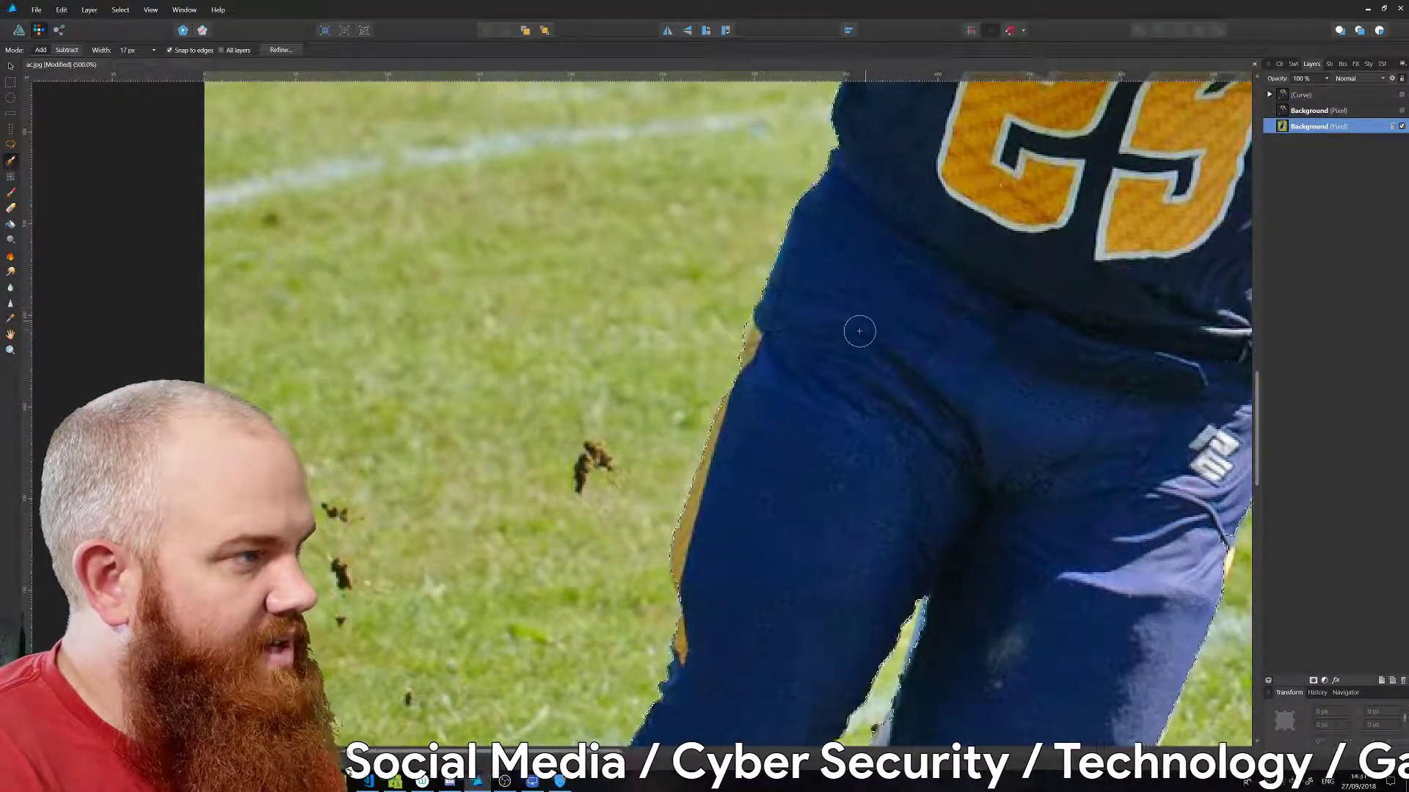
scroll(880, 338, "down", 3)
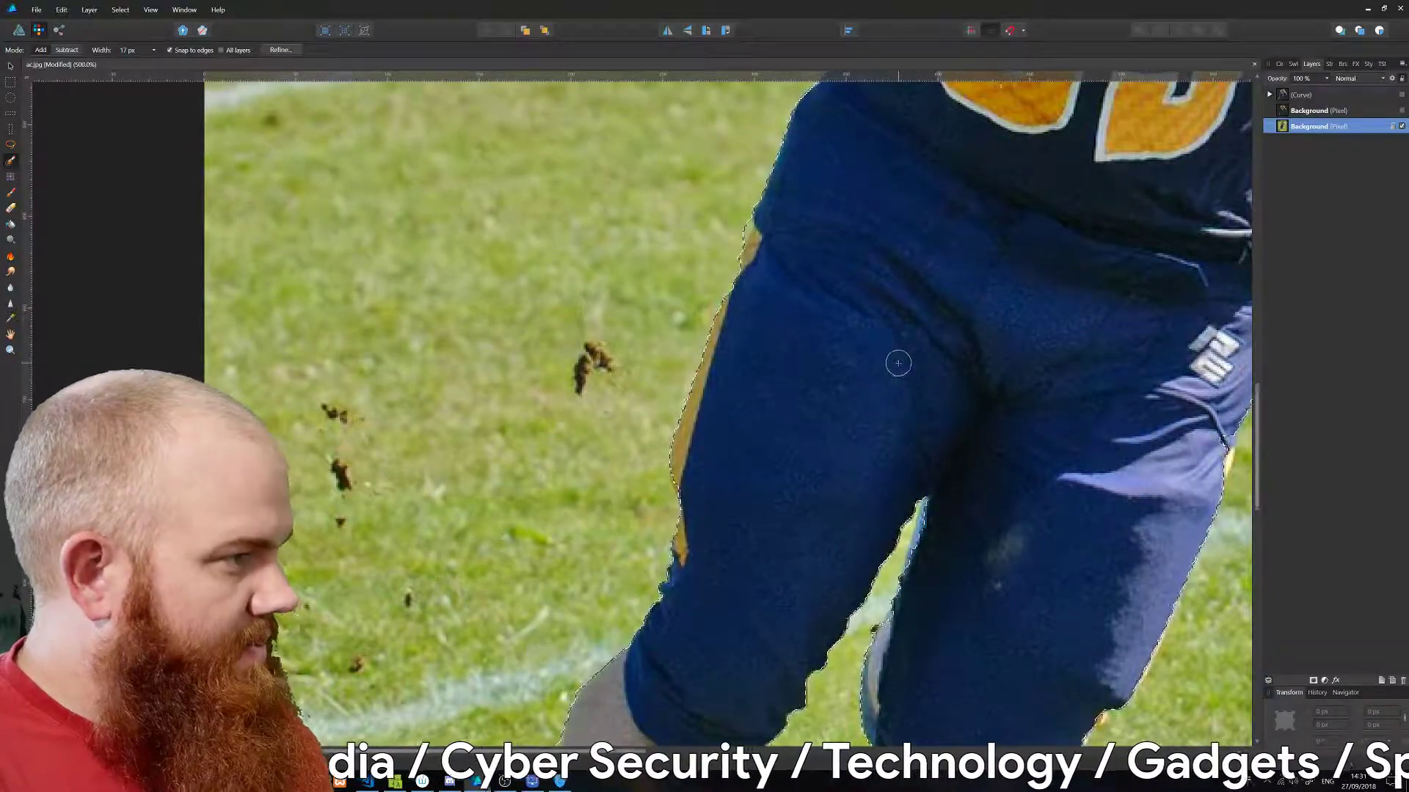
scroll(898, 364, "down", 5, "ctrl")
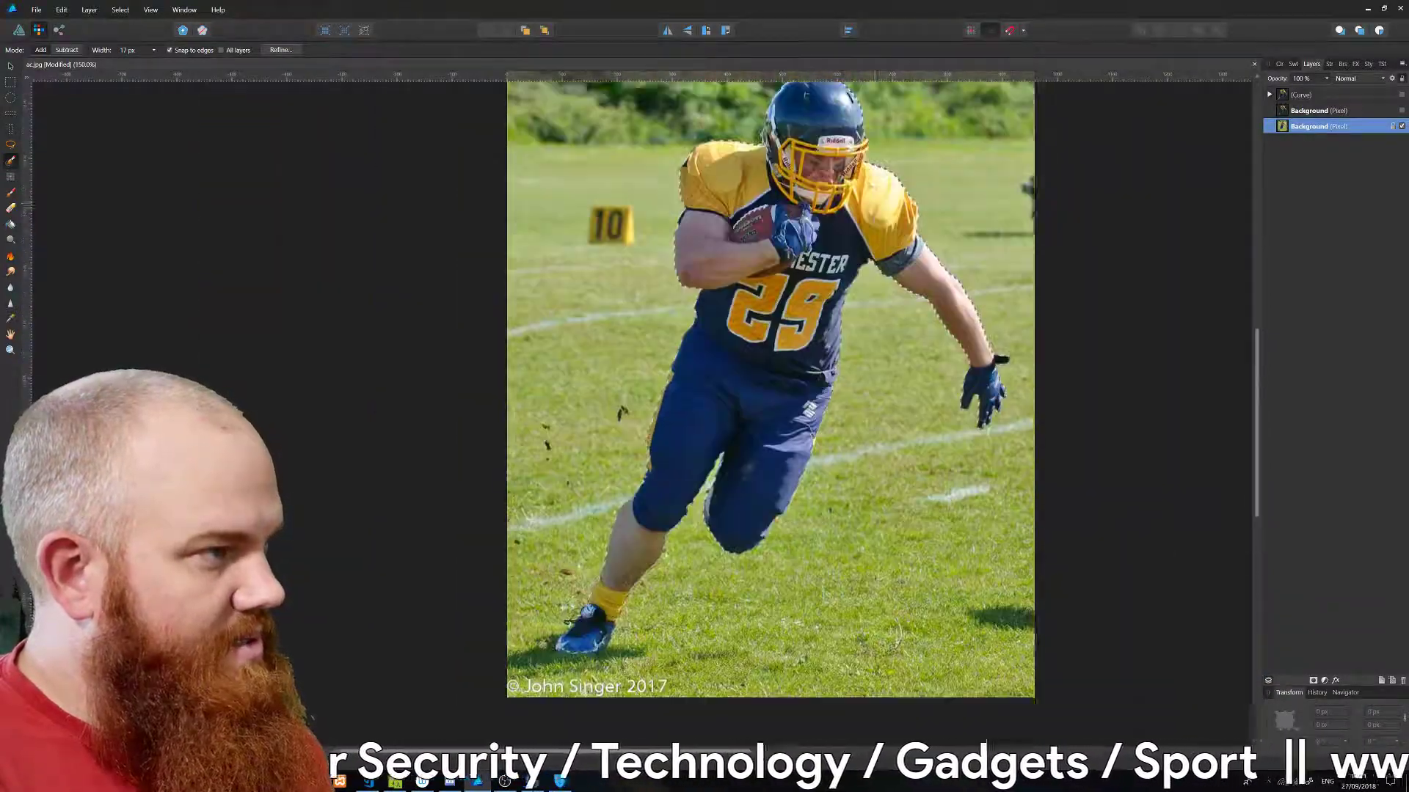
scroll(906, 308, "up", 2)
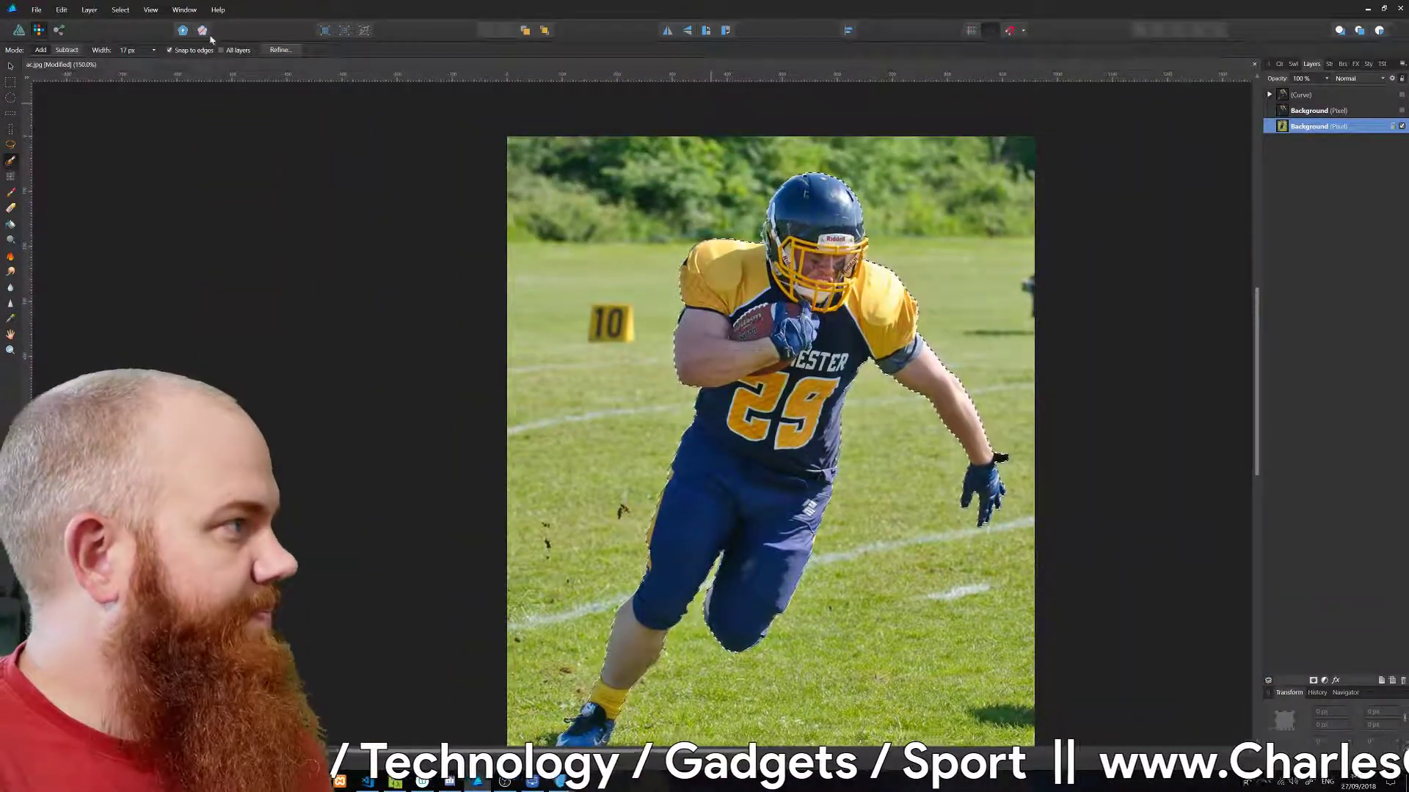
Invert the pixel selection and erase the grass and trees around the player with the Erase Brush.
left_click(120, 10)
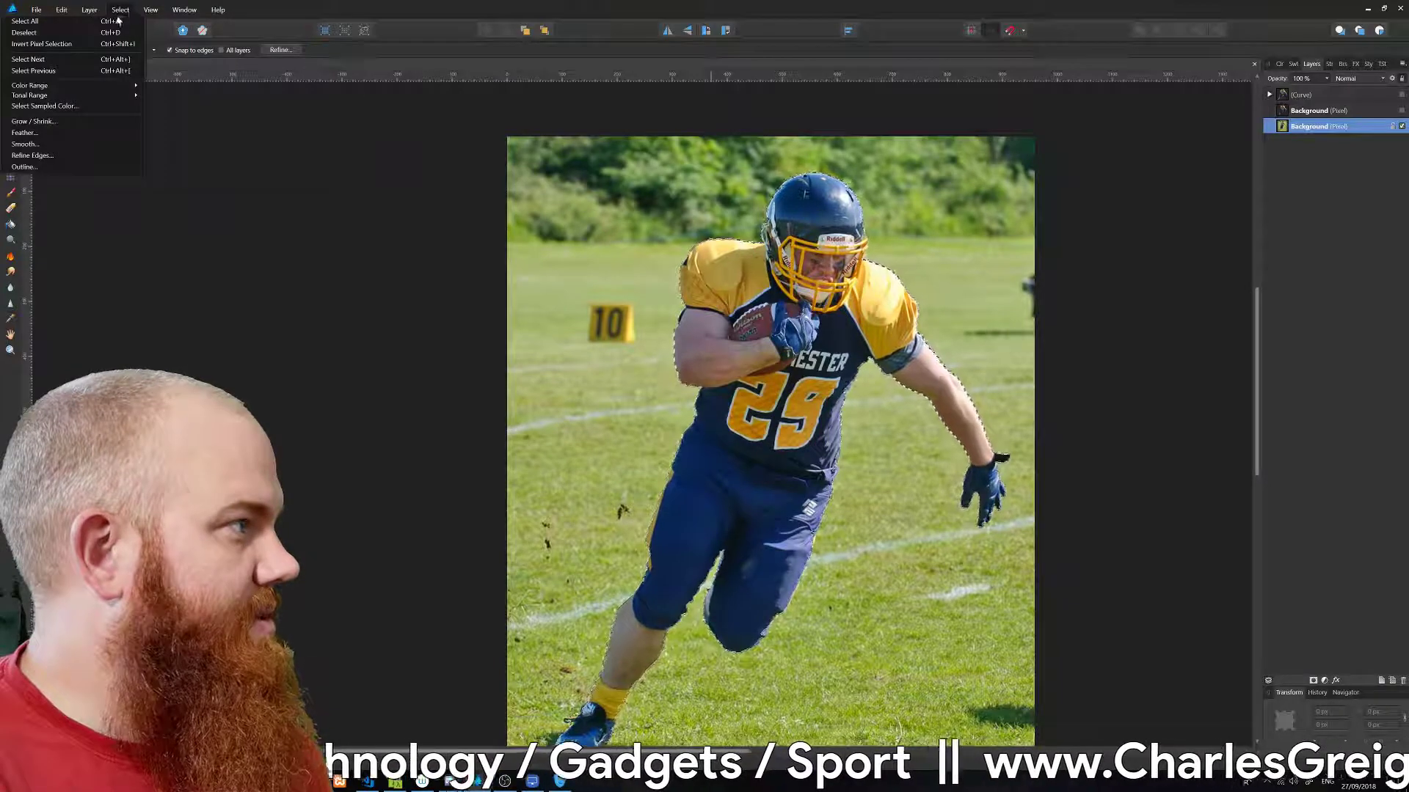
left_click(44, 44)
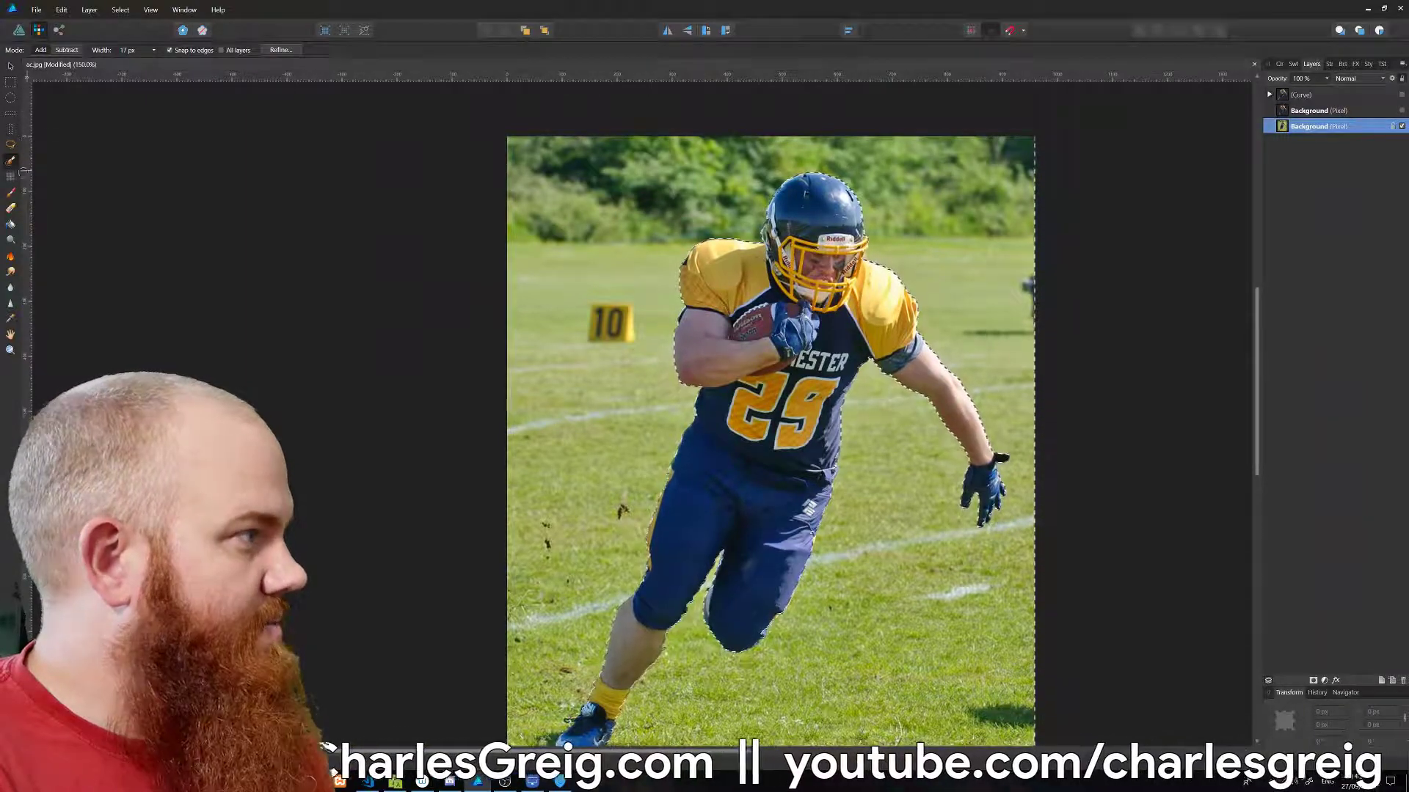
left_click(10, 208)
left_click(629, 301)
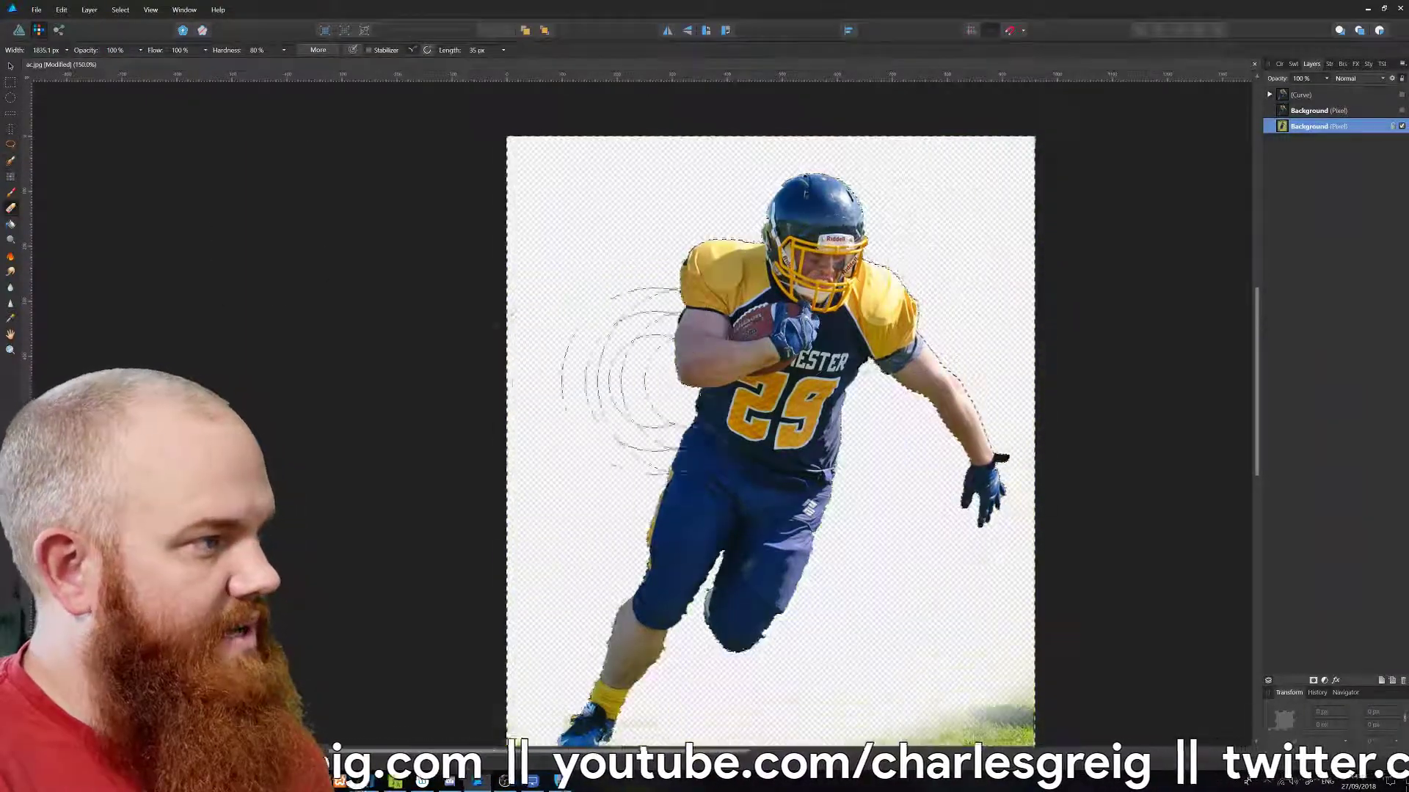
scroll(834, 535, "down", 3)
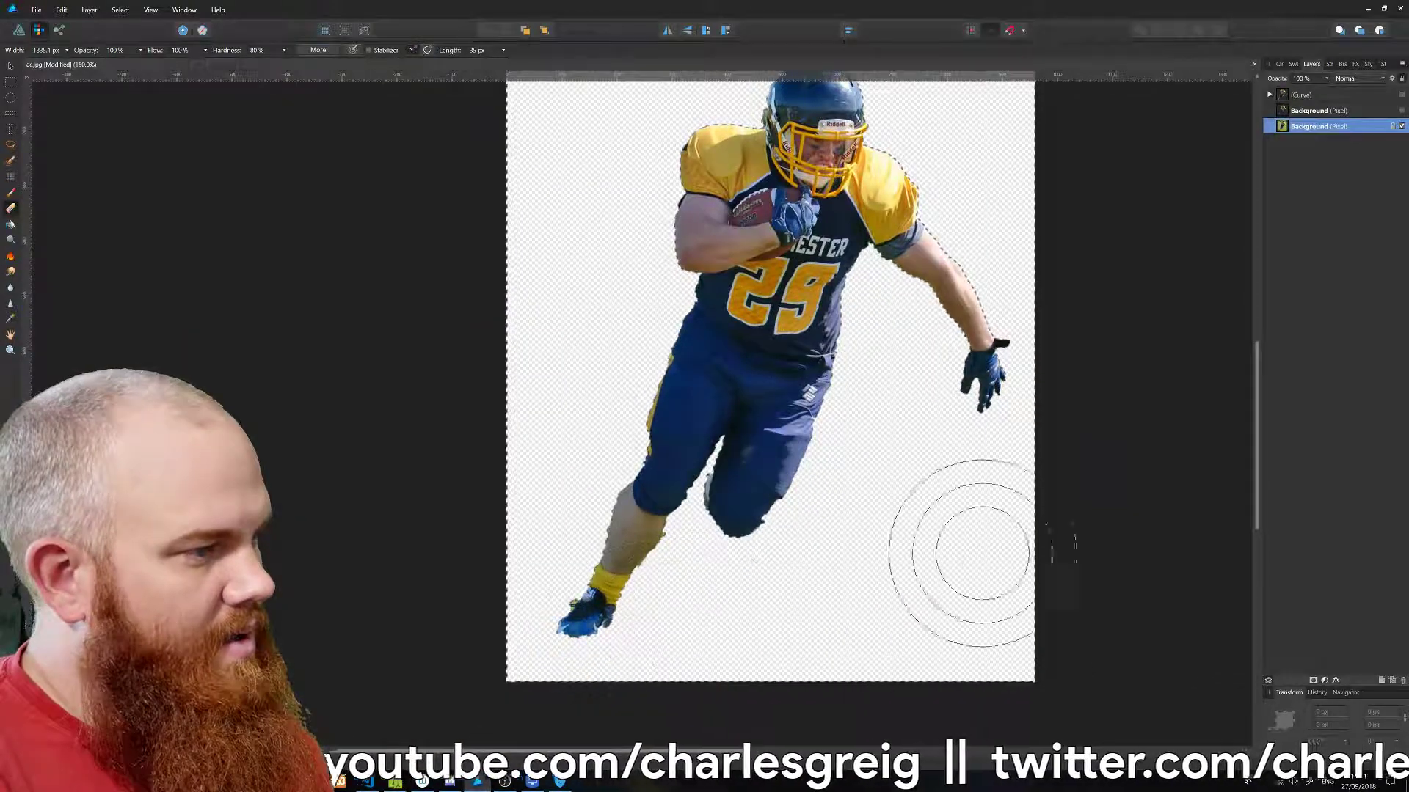
scroll(670, 236, "up", 3)
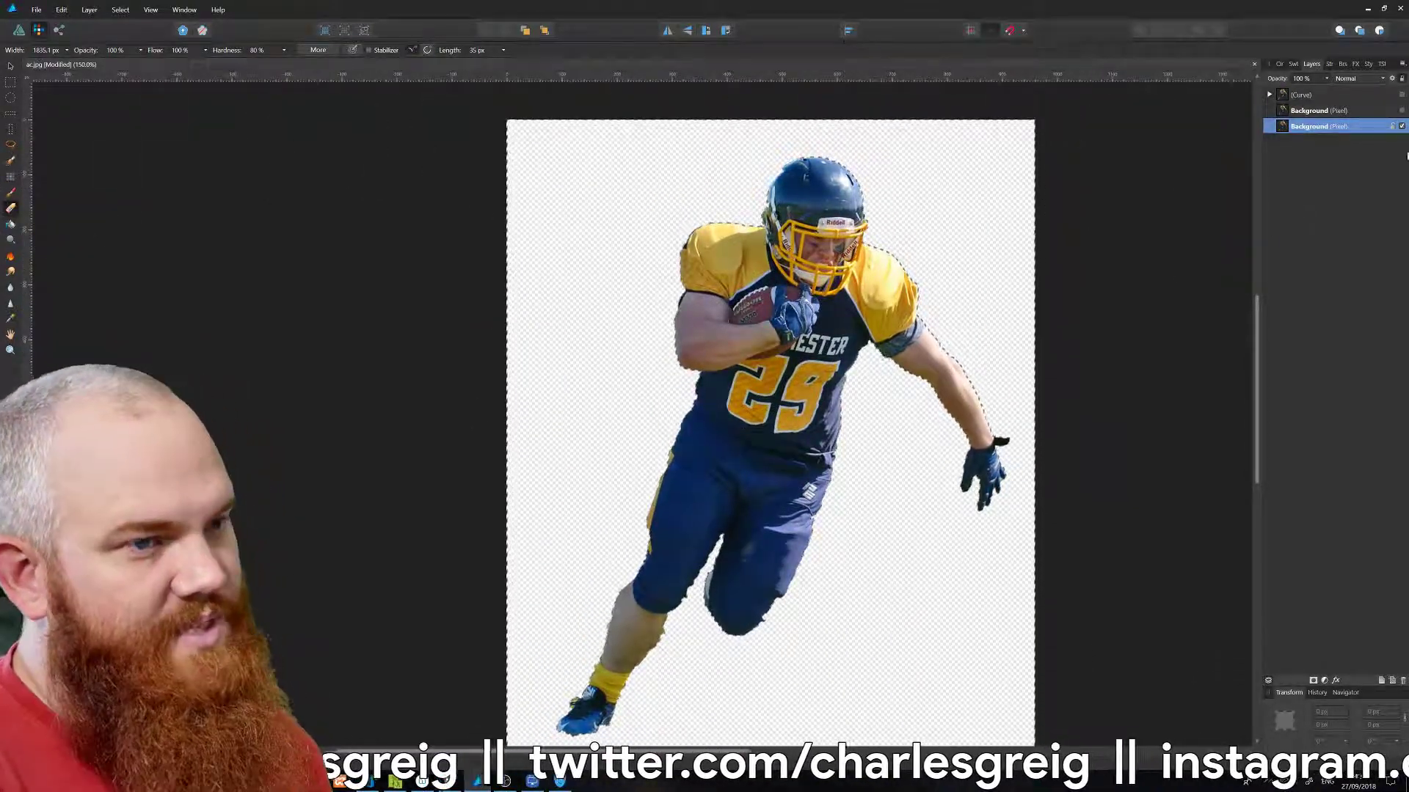
Show all three cut-out layers together to compare them, and hide all three again.
left_click(1401, 110)
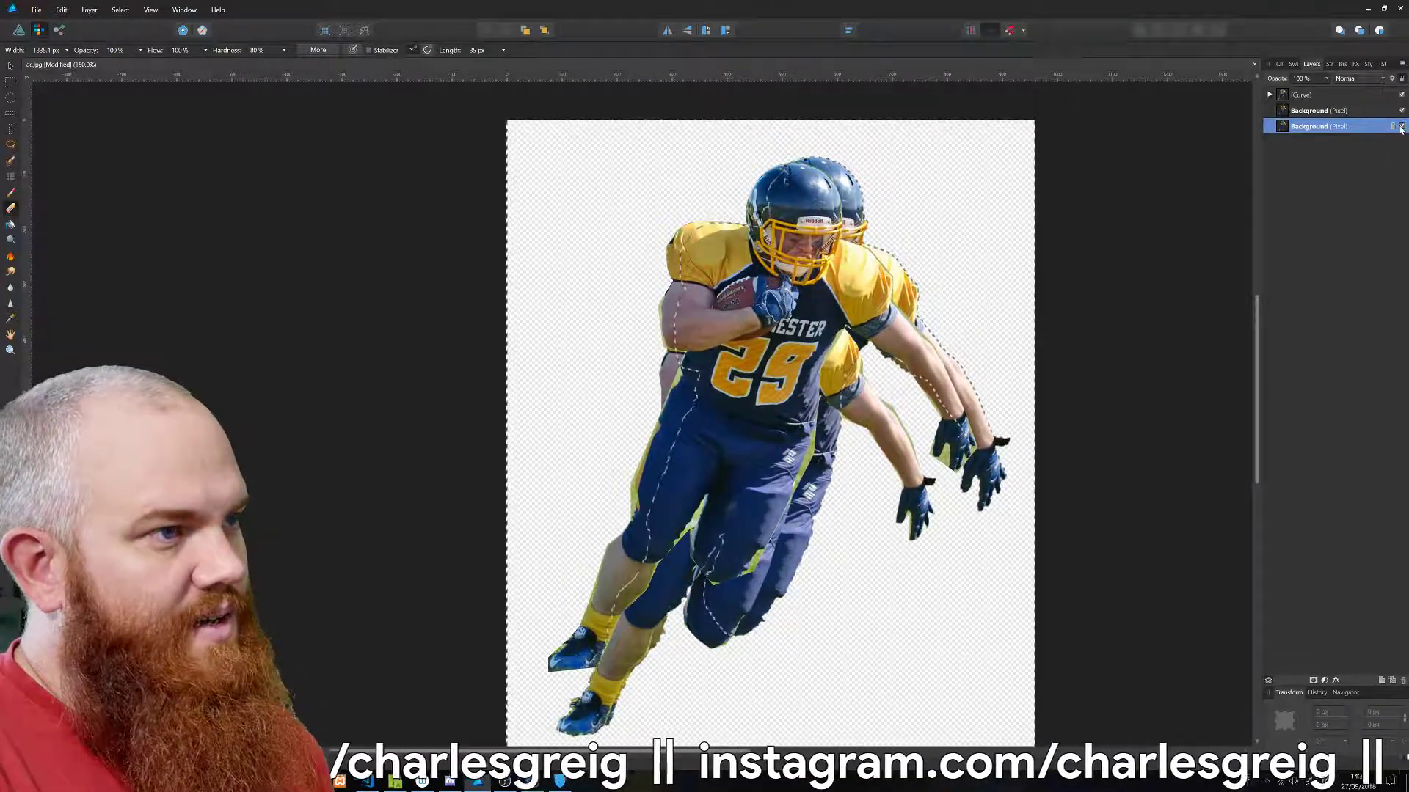
left_click(1401, 126)
left_click(1401, 94)
left_click(1401, 110)
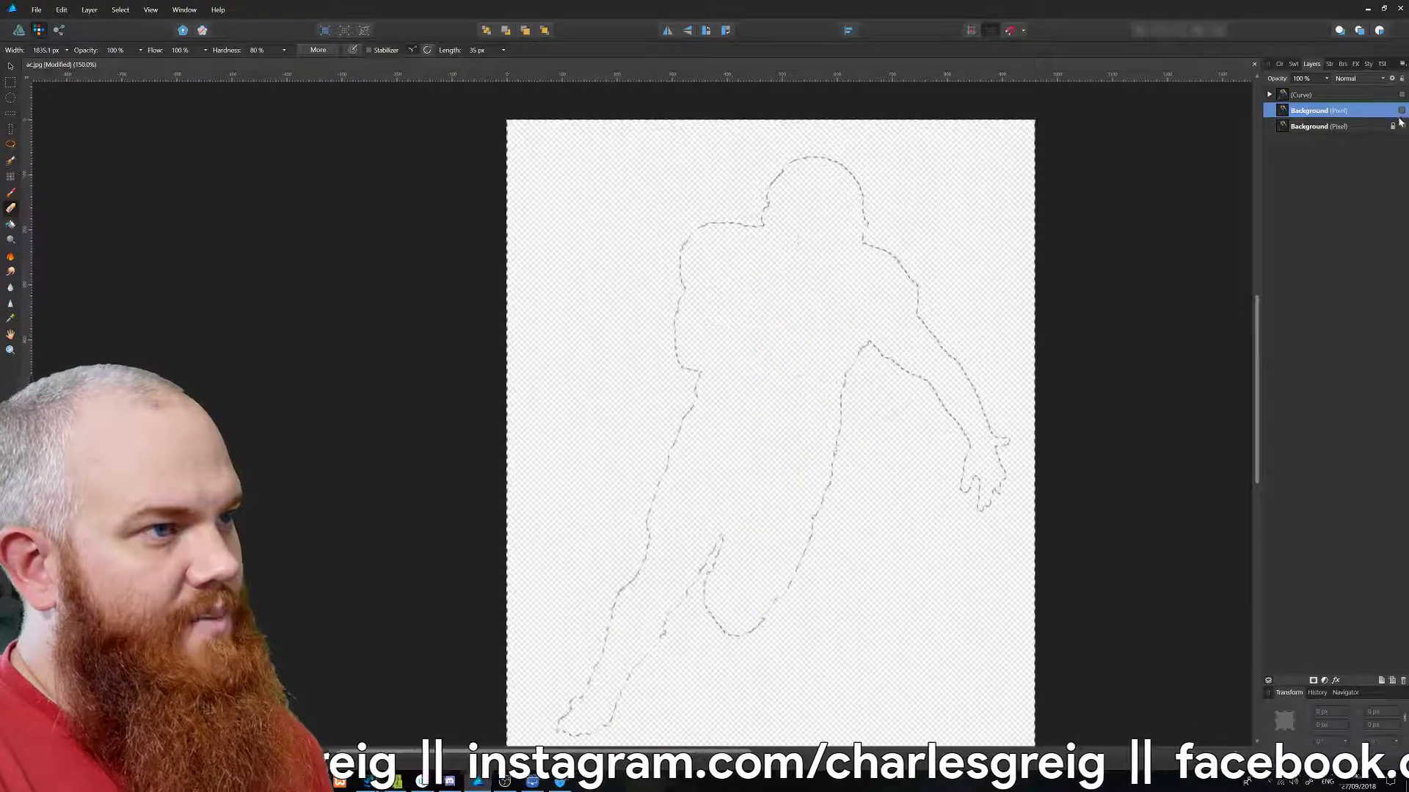